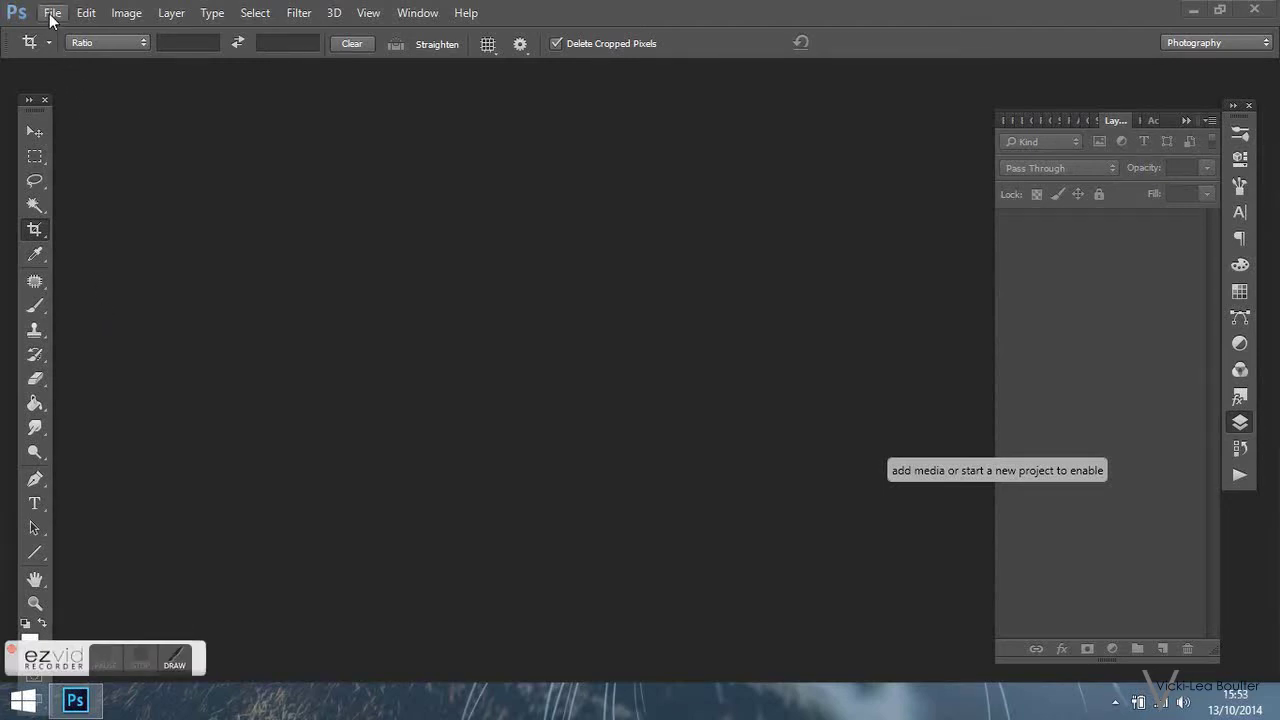
Open the File menu from the empty workspace to reach the Open command
{"action": "left_click", "coordinate": [52, 14]}
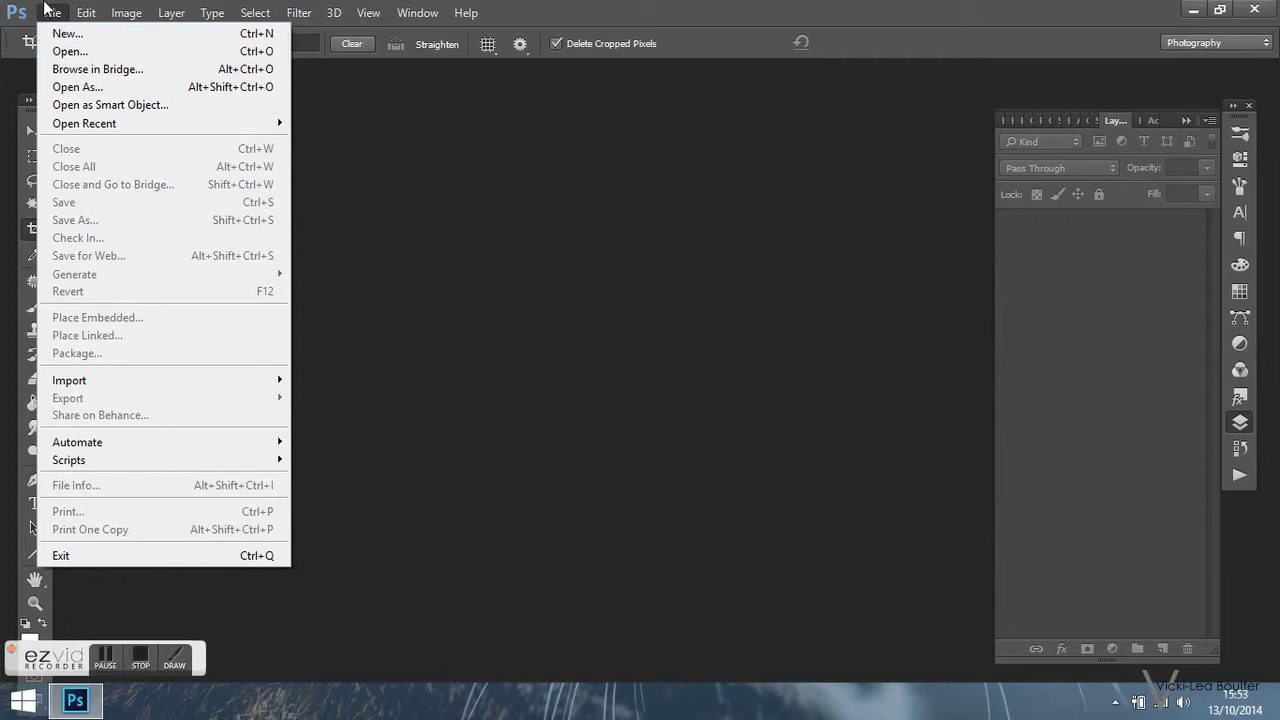
Open DPP_1098.NEF from the Originals folder, passing it through Camera Raw unchanged
{"action": "left_click", "coordinate": [55, 51]}
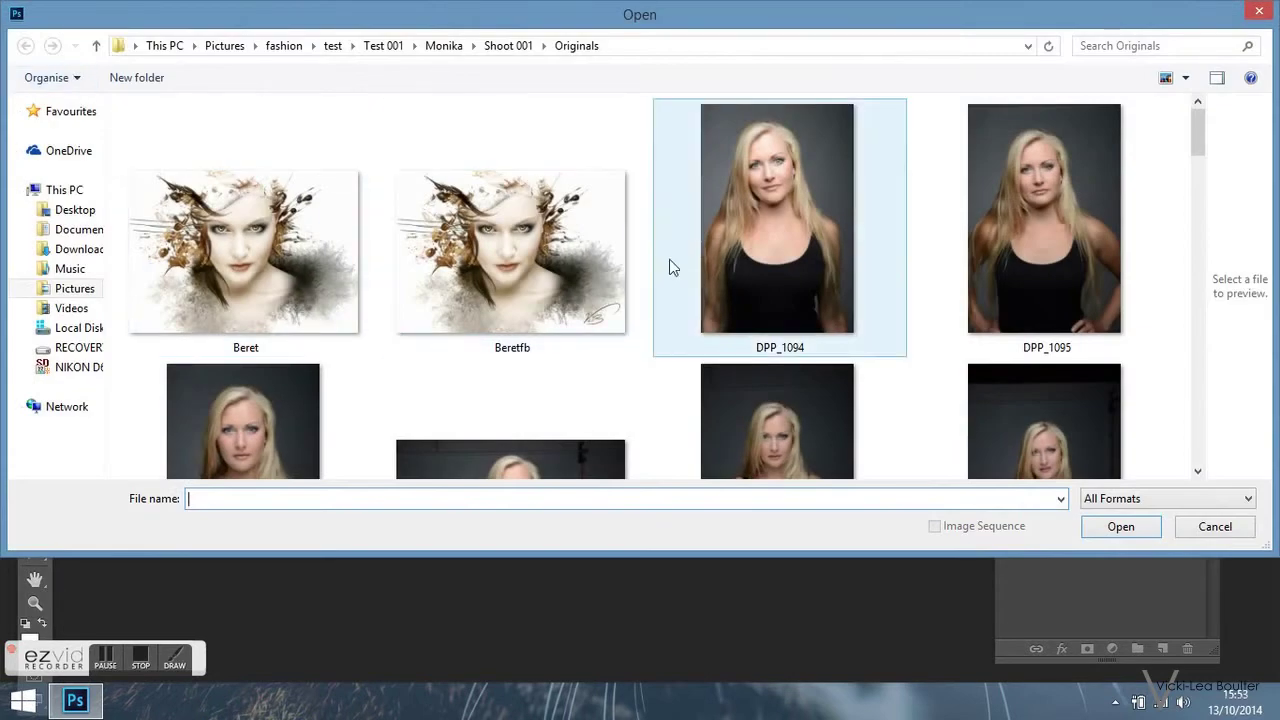
{"action": "left_click_drag", "start_coordinate": [1198, 135], "coordinate": [1215, 183]}
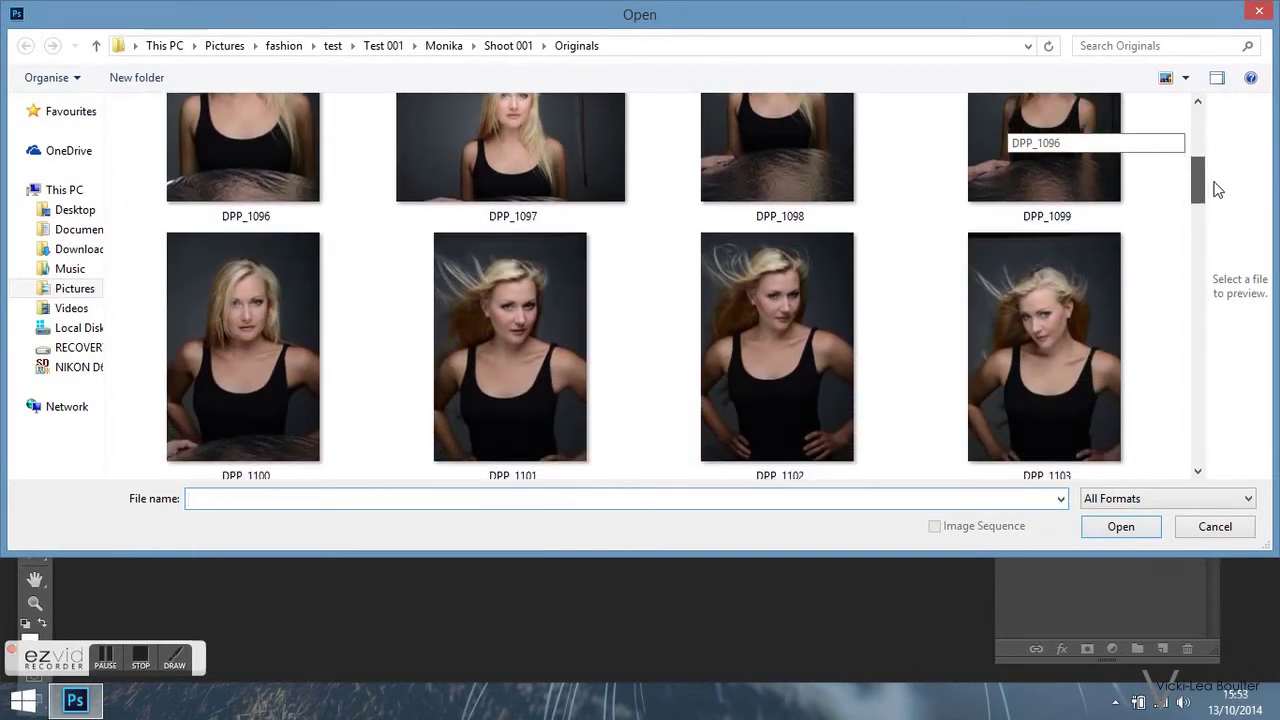
{"action": "scroll", "coordinate": [1140, 172], "scroll_direction": "up", "scroll_amount": 2}
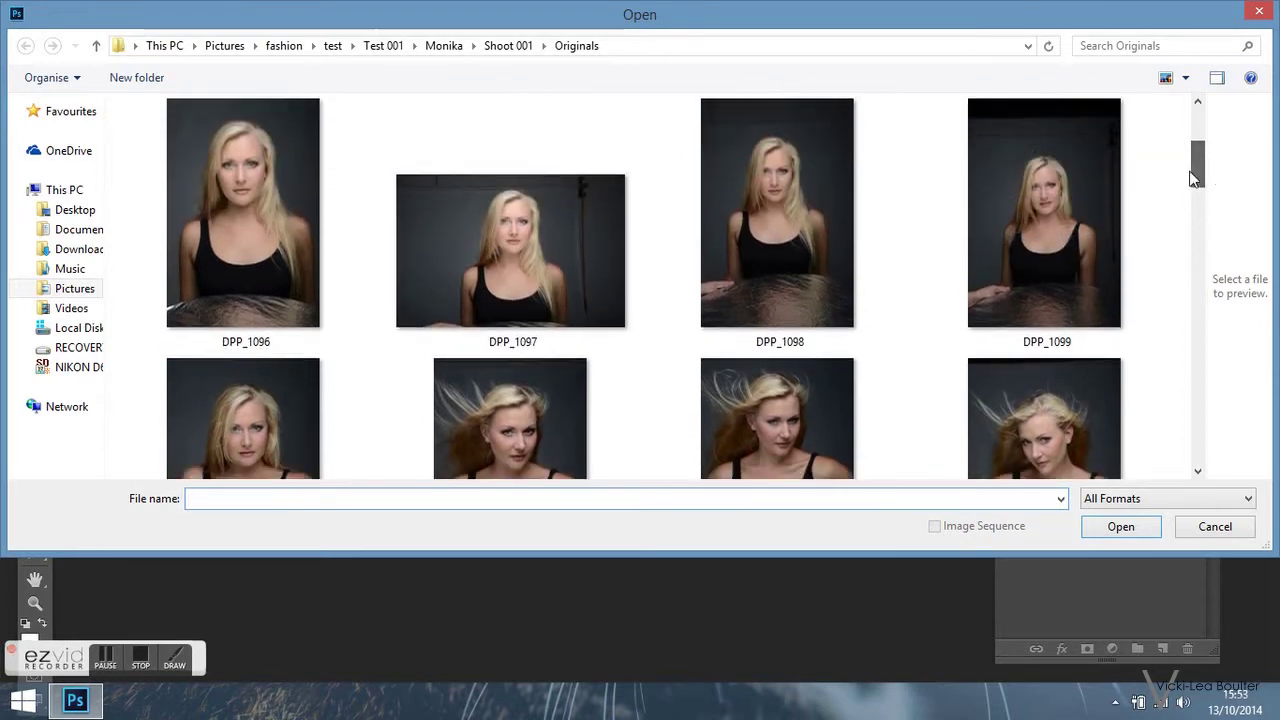
{"action": "left_click", "coordinate": [770, 220]}
{"action": "left_click", "coordinate": [1105, 527]}
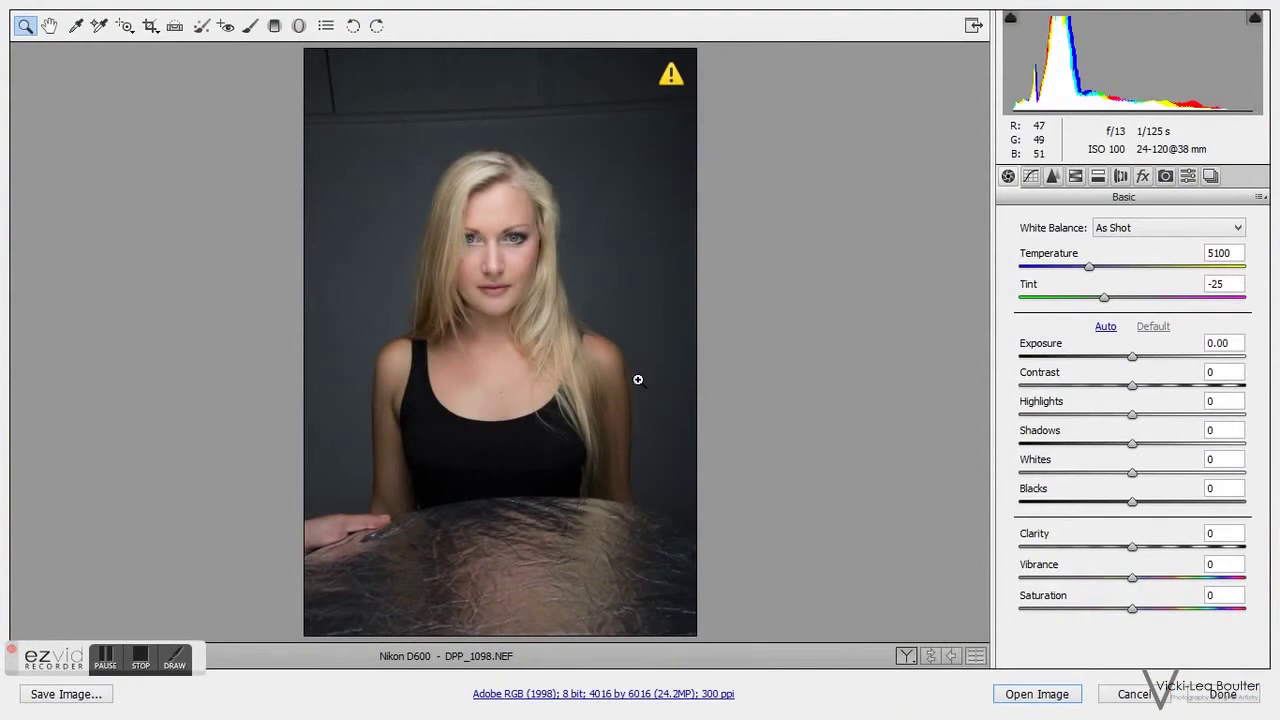
{"action": "left_click", "coordinate": [1033, 698]}
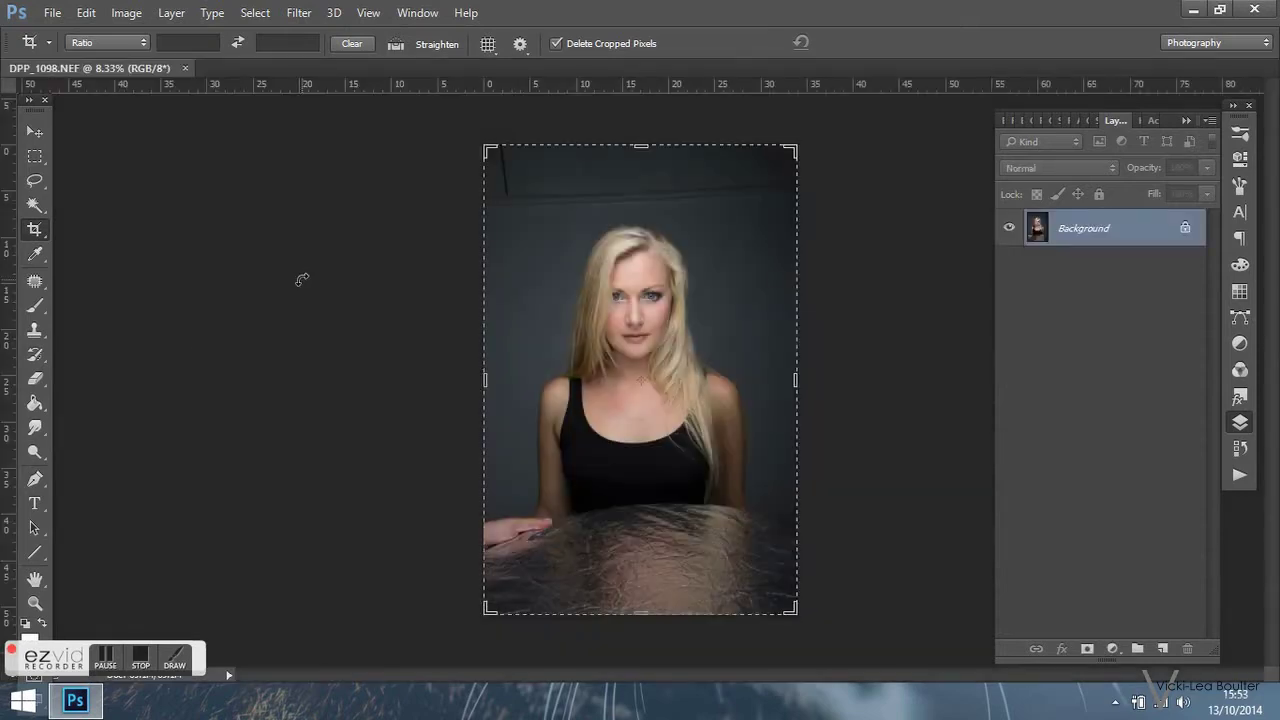
{"action": "left_click", "coordinate": [35, 603]}
{"action": "left_click", "coordinate": [655, 327]}
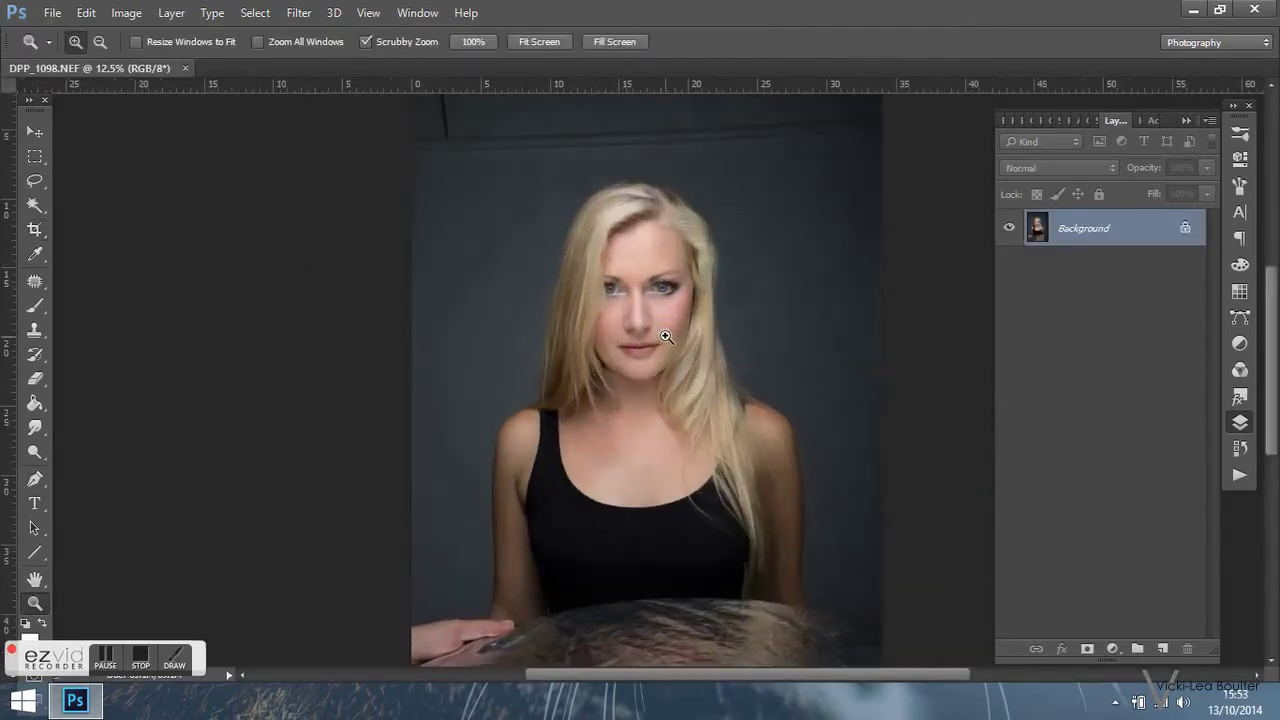
{"action": "left_click", "coordinate": [660, 330]}
{"action": "left_click", "coordinate": [646, 296]}
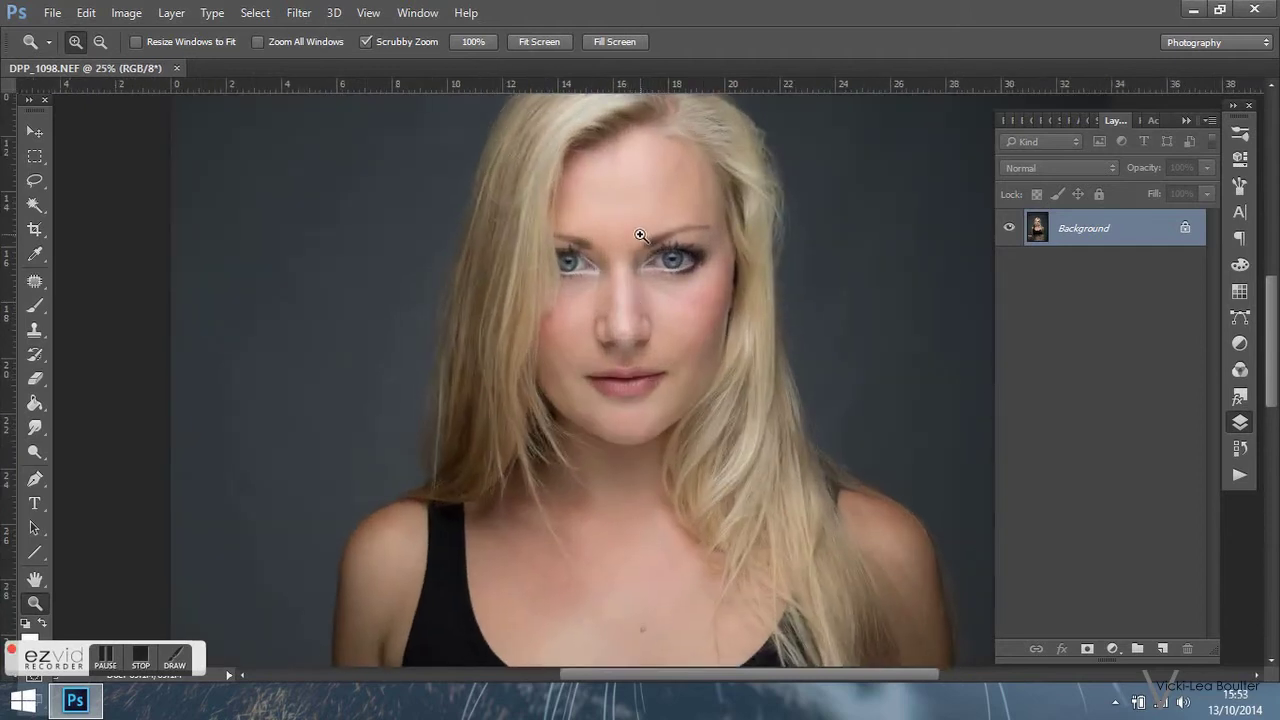
{"action": "left_click", "coordinate": [636, 238]}
{"action": "left_click", "coordinate": [620, 204]}
{"action": "left_click", "coordinate": [640, 340]}
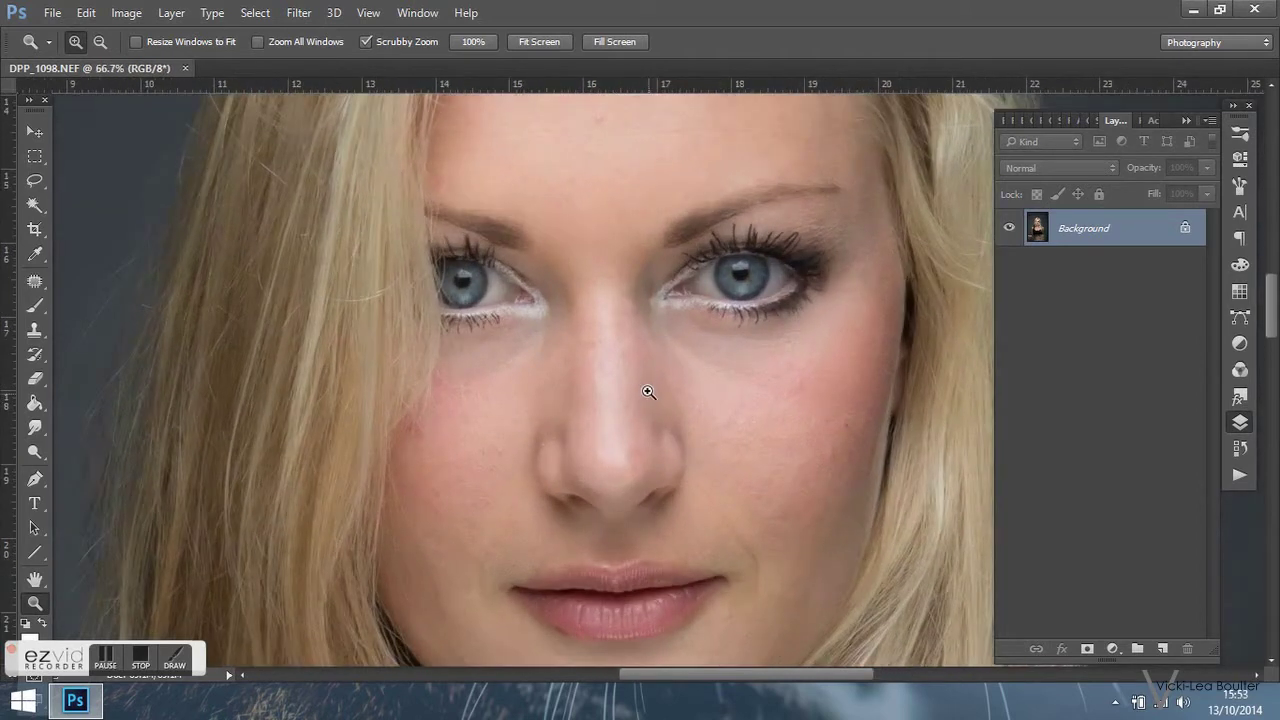
{"action": "left_click", "coordinate": [649, 380]}
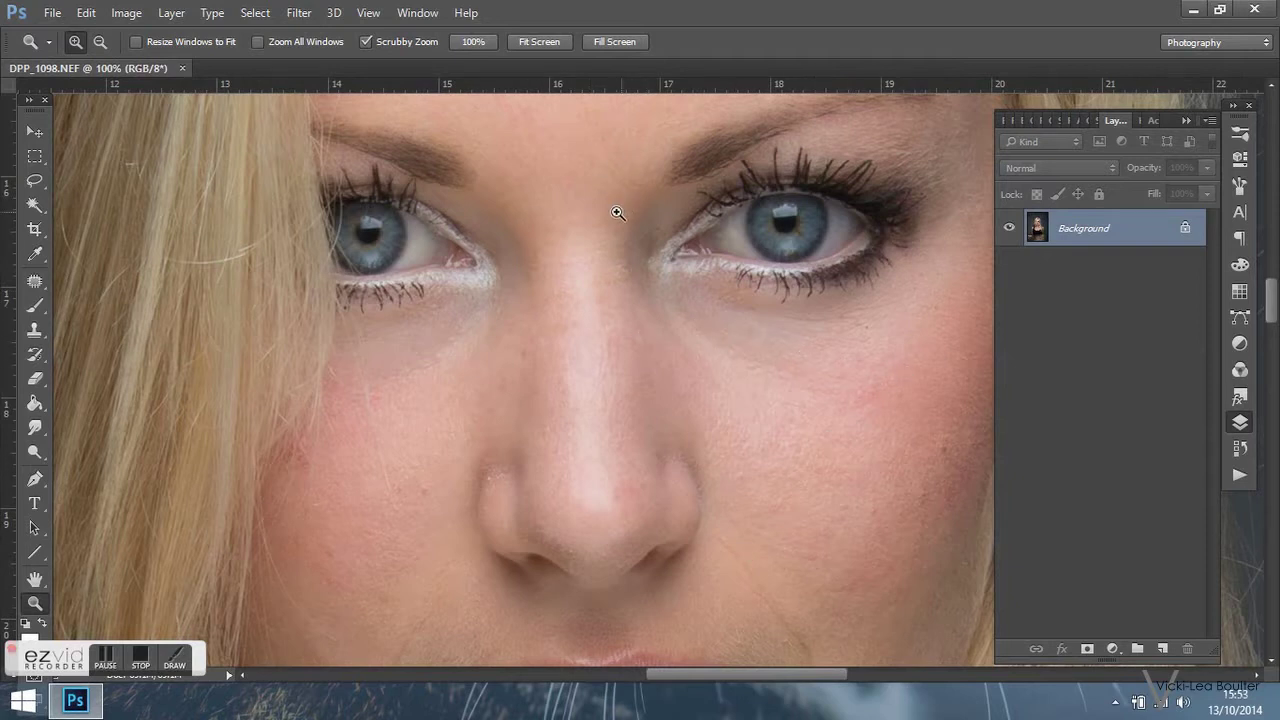
{"action": "left_click_drag", "start_coordinate": [1275, 313], "coordinate": [1269, 271]}
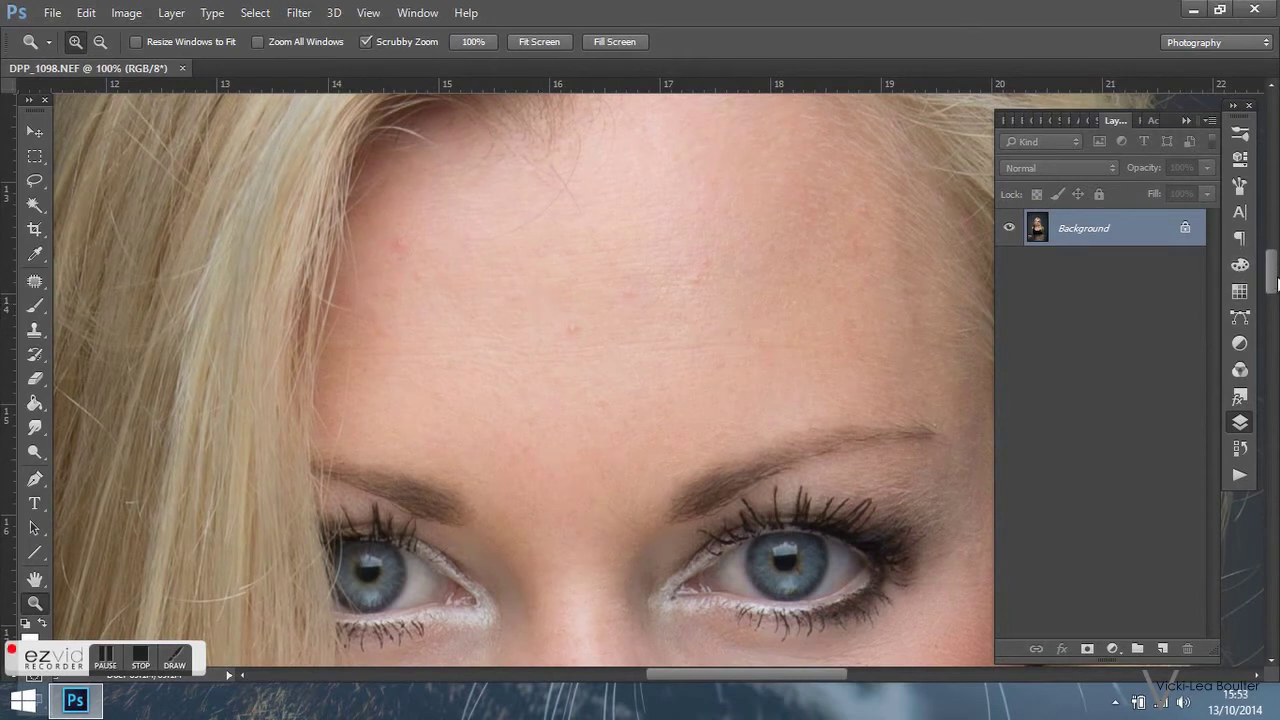
{"action": "left_click_drag", "start_coordinate": [1271, 278], "coordinate": [1271, 338]}
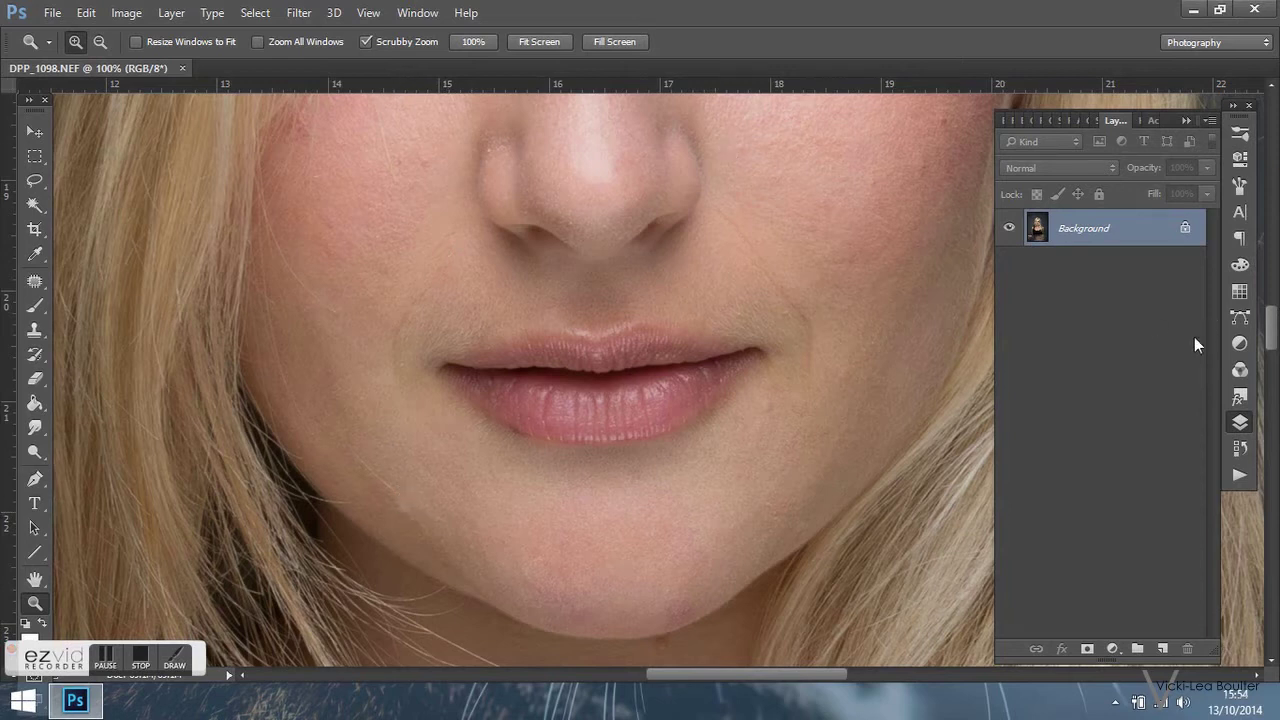
{"action": "key", "text": "ctrl+0"}
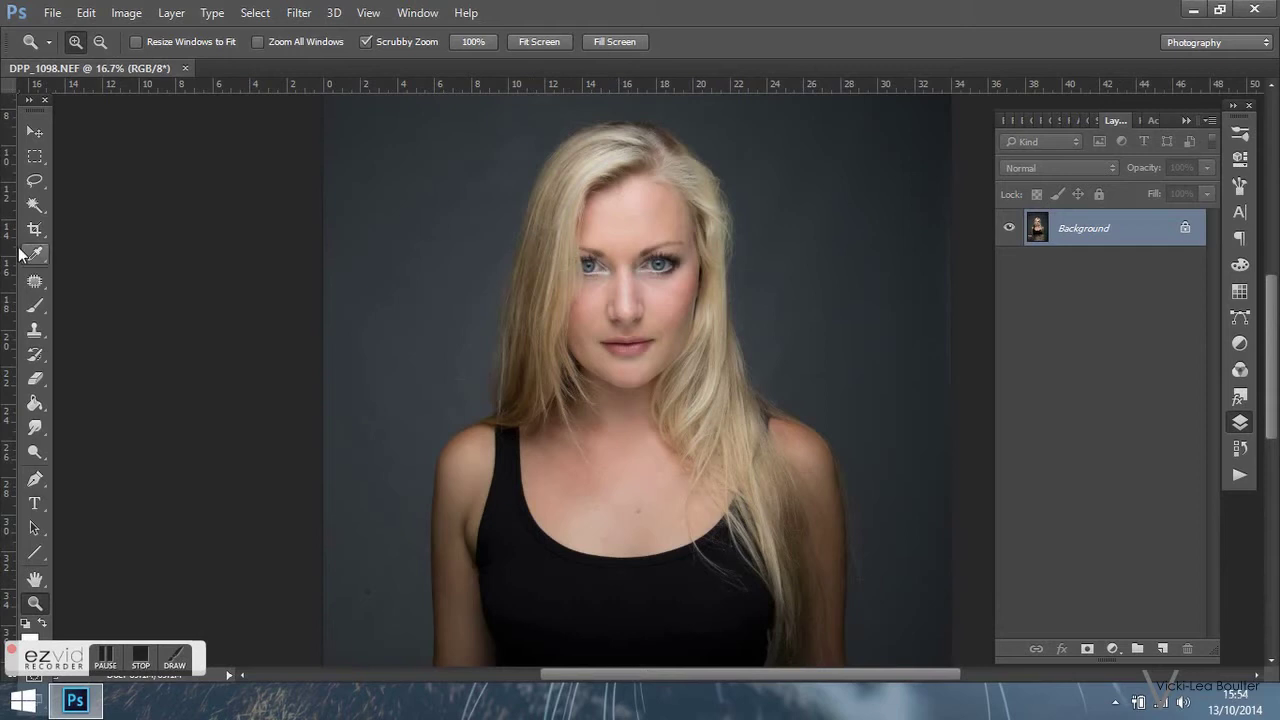
Crop the portrait to a square head-and-shoulders frame
{"action": "left_click", "coordinate": [34, 229]}
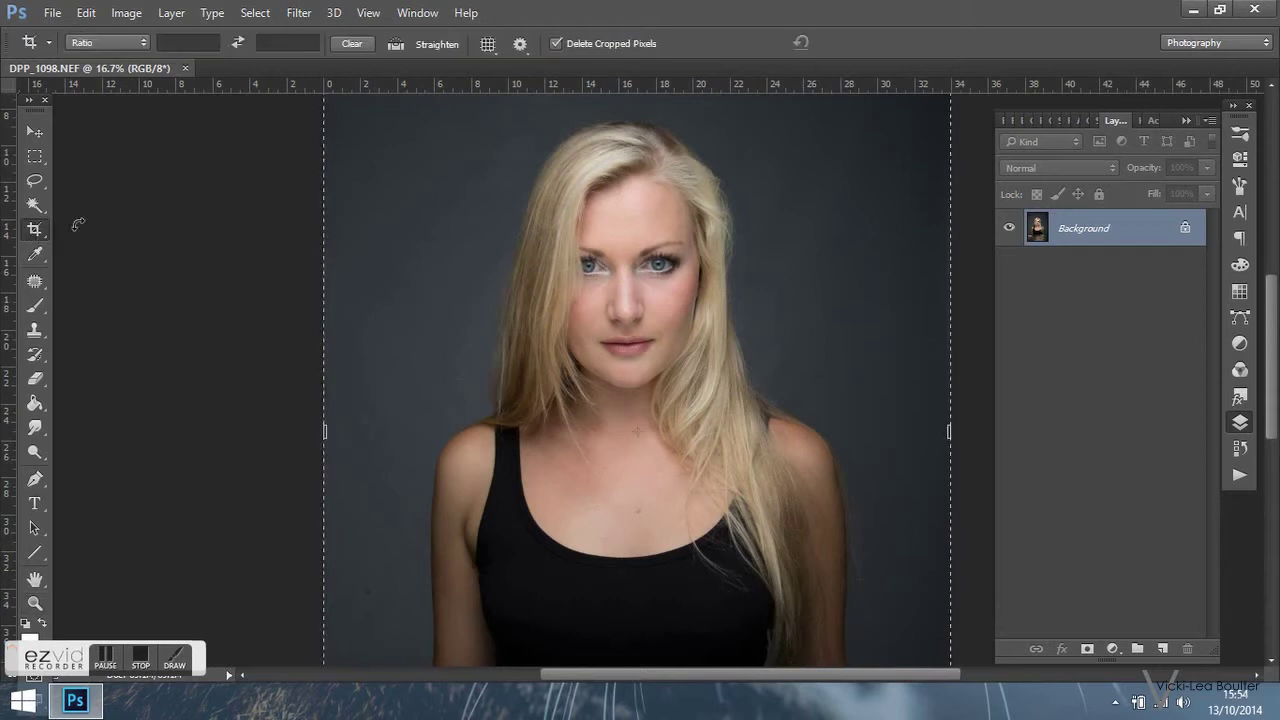
{"action": "left_click_drag", "start_coordinate": [411, 99], "coordinate": [982, 568]}
{"action": "mouse_move", "coordinate": [597, 497]}
{"action": "left_mouse_down"}
{"action": "mouse_move", "coordinate": [620, 486]}
{"action": "mouse_move", "coordinate": [613, 476]}
{"action": "mouse_move", "coordinate": [619, 501]}
{"action": "left_mouse_up"}
{"action": "key", "text": "Return"}
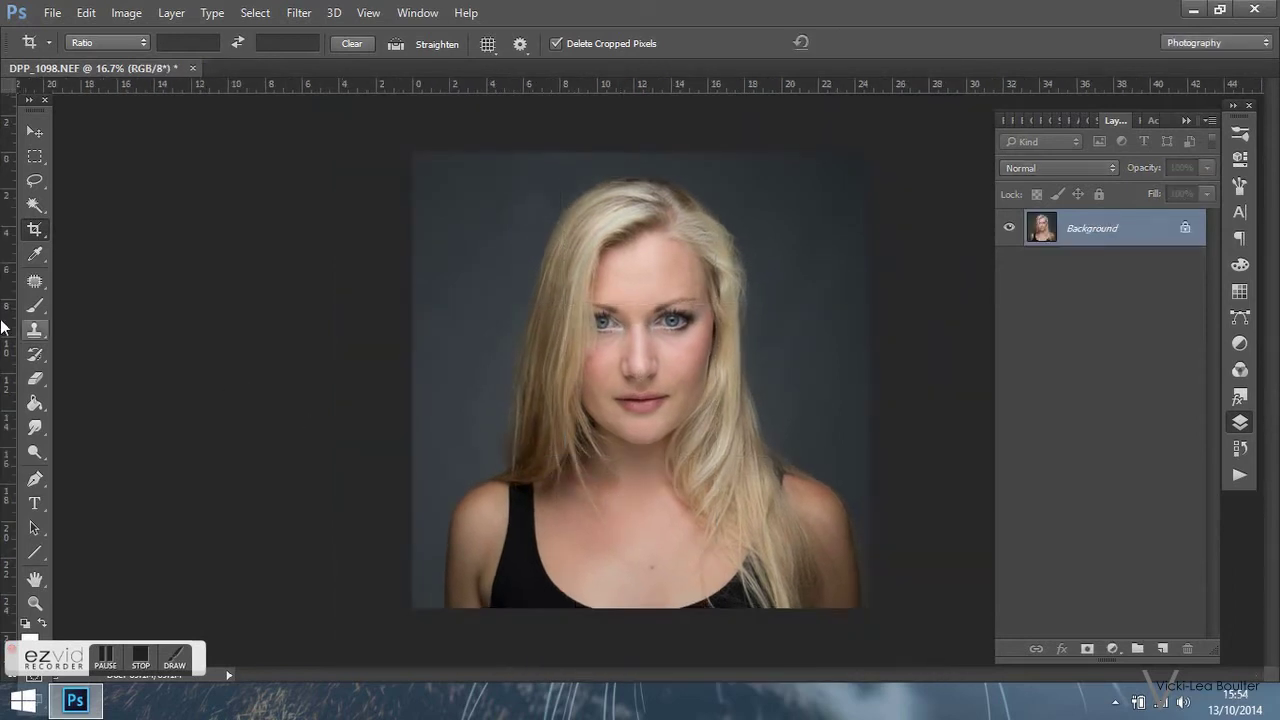
Zoom to 50% on the face and convert the image to 16 Bits/Channel
{"action": "left_click", "coordinate": [35, 603]}
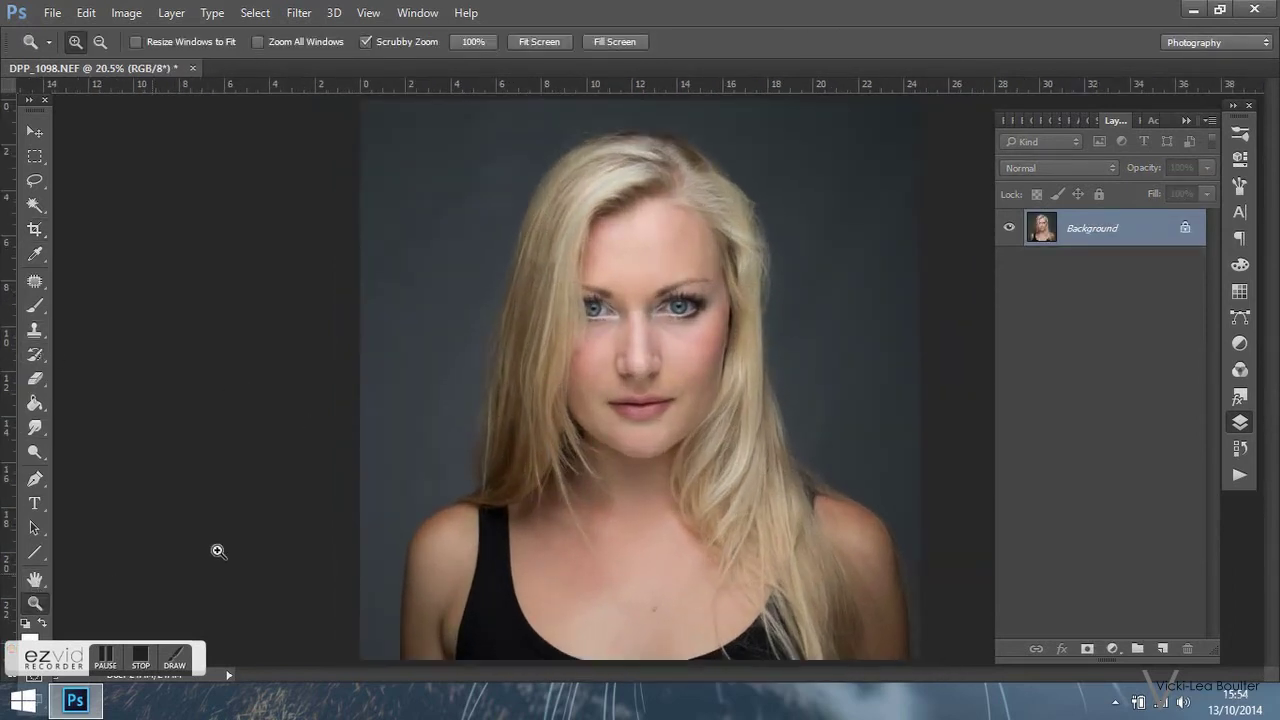
{"action": "left_click", "coordinate": [651, 340]}
{"action": "left_click", "coordinate": [651, 316]}
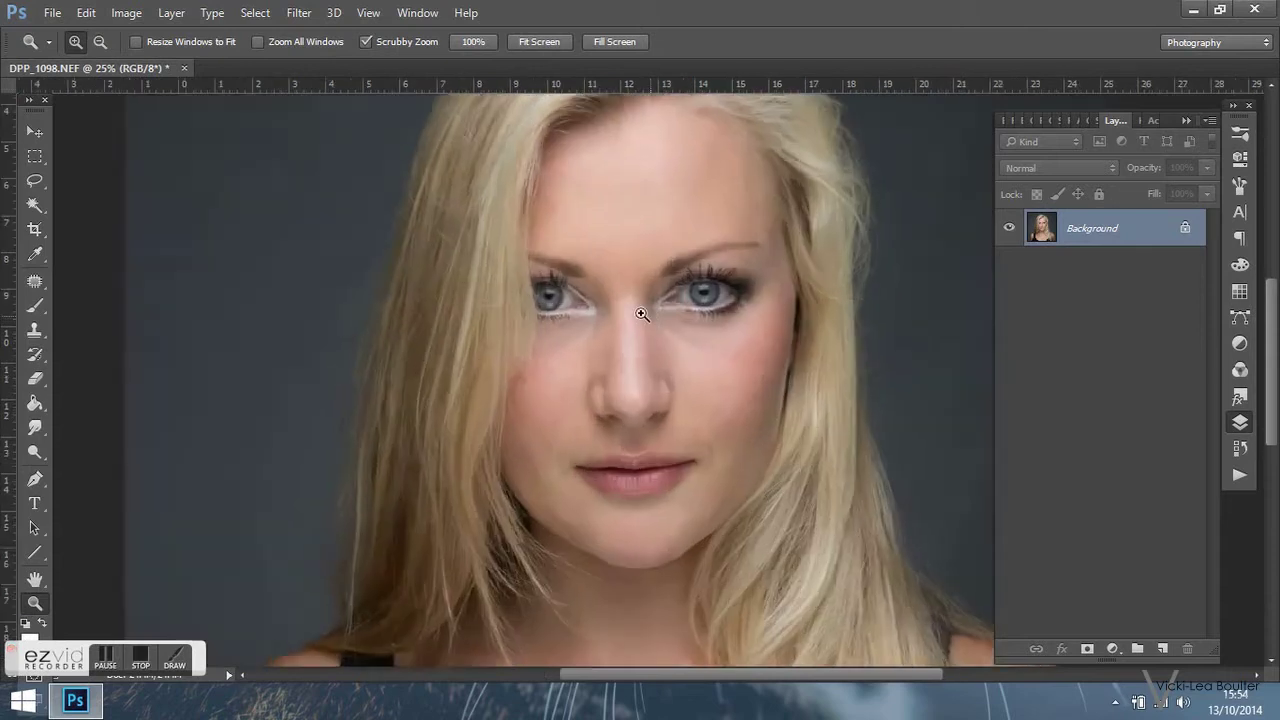
{"action": "left_click", "coordinate": [578, 289]}
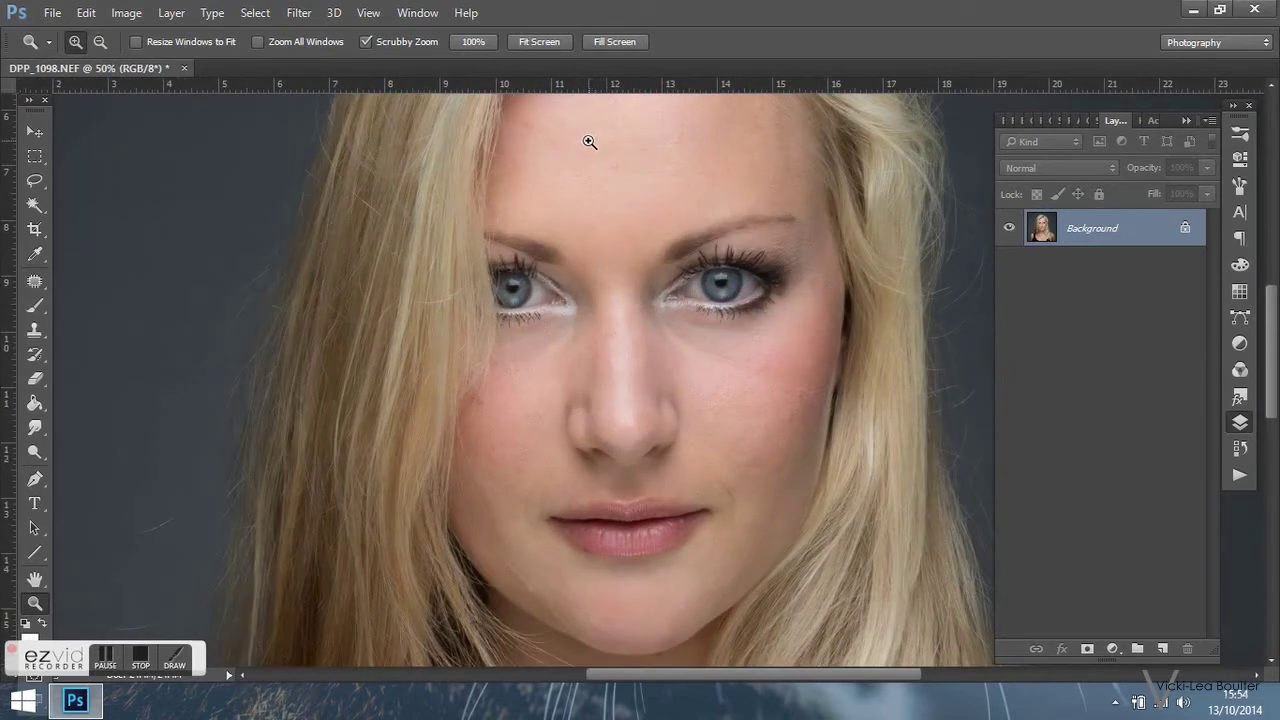
{"action": "left_click", "coordinate": [126, 13]}
{"action": "mouse_move", "coordinate": [131, 36]}
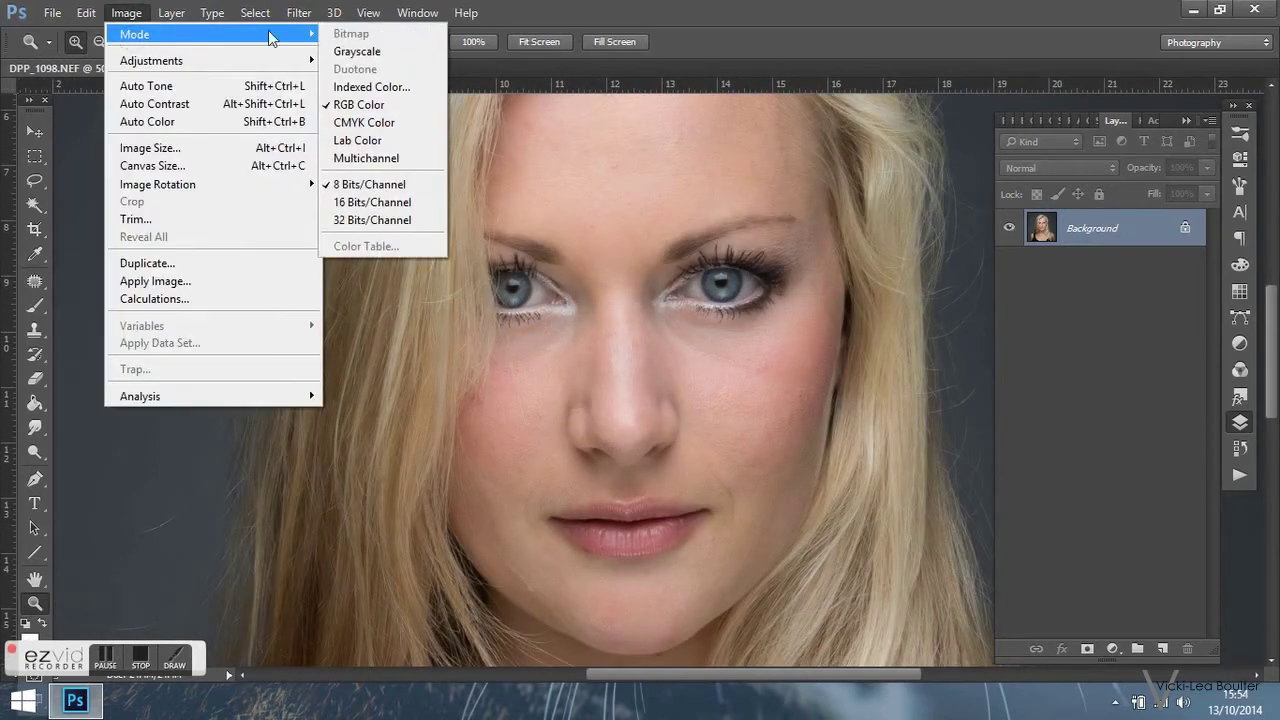
{"action": "left_click", "coordinate": [366, 203]}
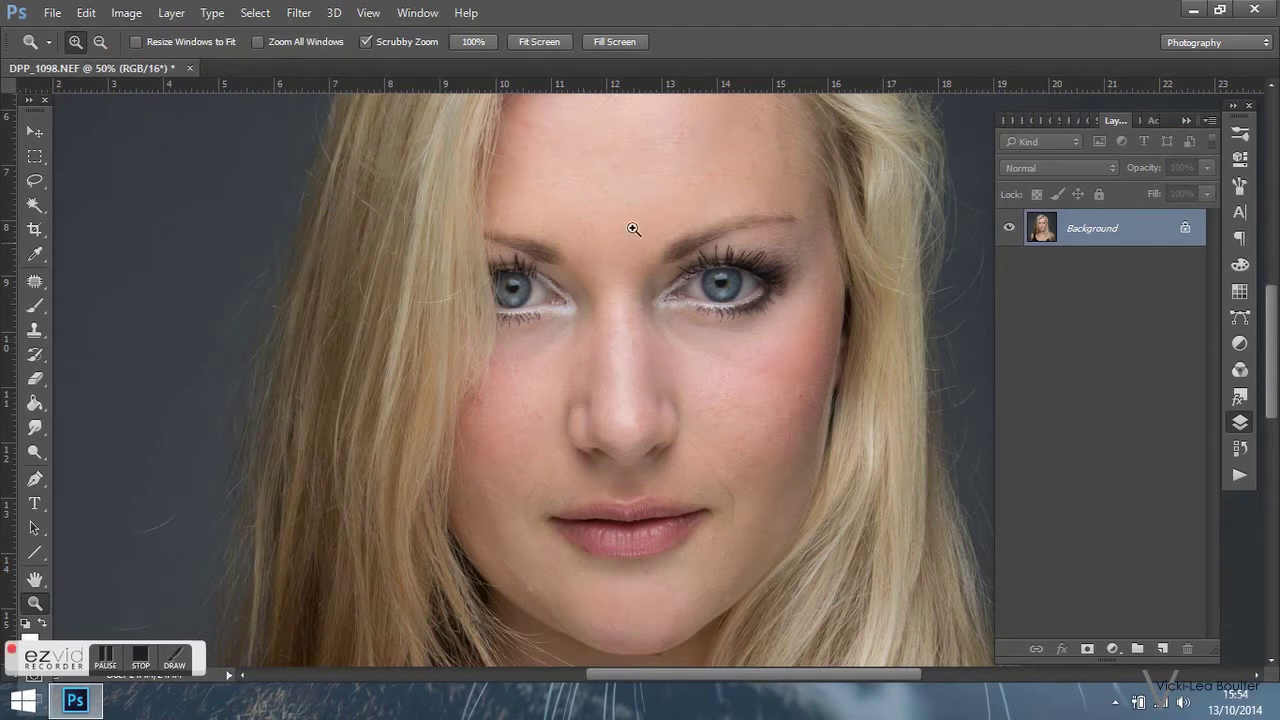
Duplicate the Background layer twice and name one copy Skin Tones
{"action": "left_click_drag", "start_coordinate": [1104, 234], "coordinate": [1162, 648]}
{"action": "left_click_drag", "start_coordinate": [1129, 268], "coordinate": [1162, 648]}
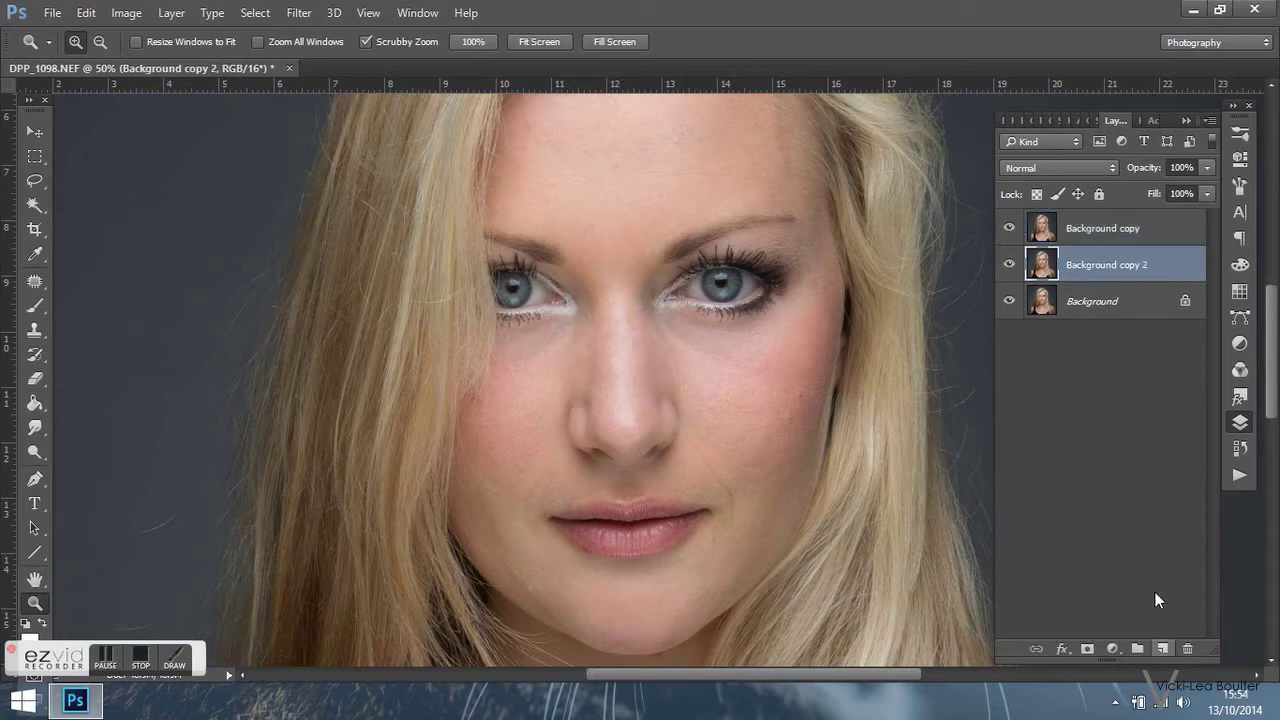
{"action": "double_click", "coordinate": [1105, 268]}
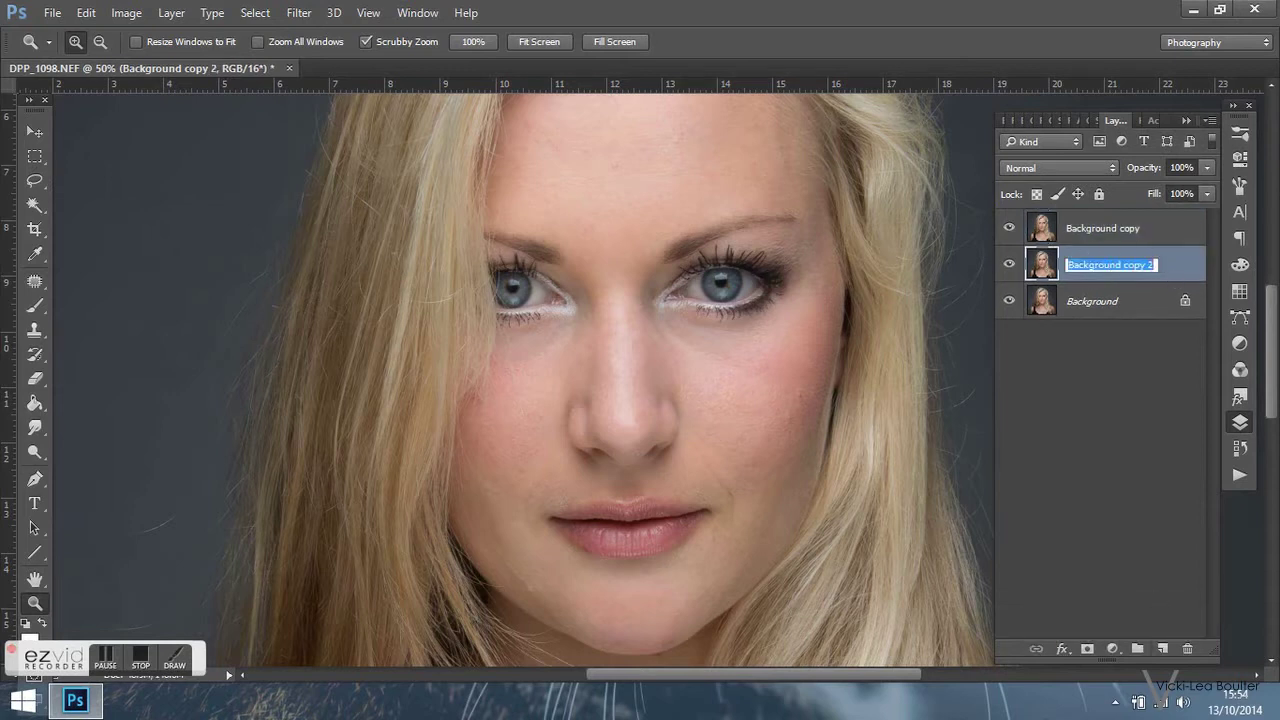
{"action": "type", "text": "Skin Tones"}
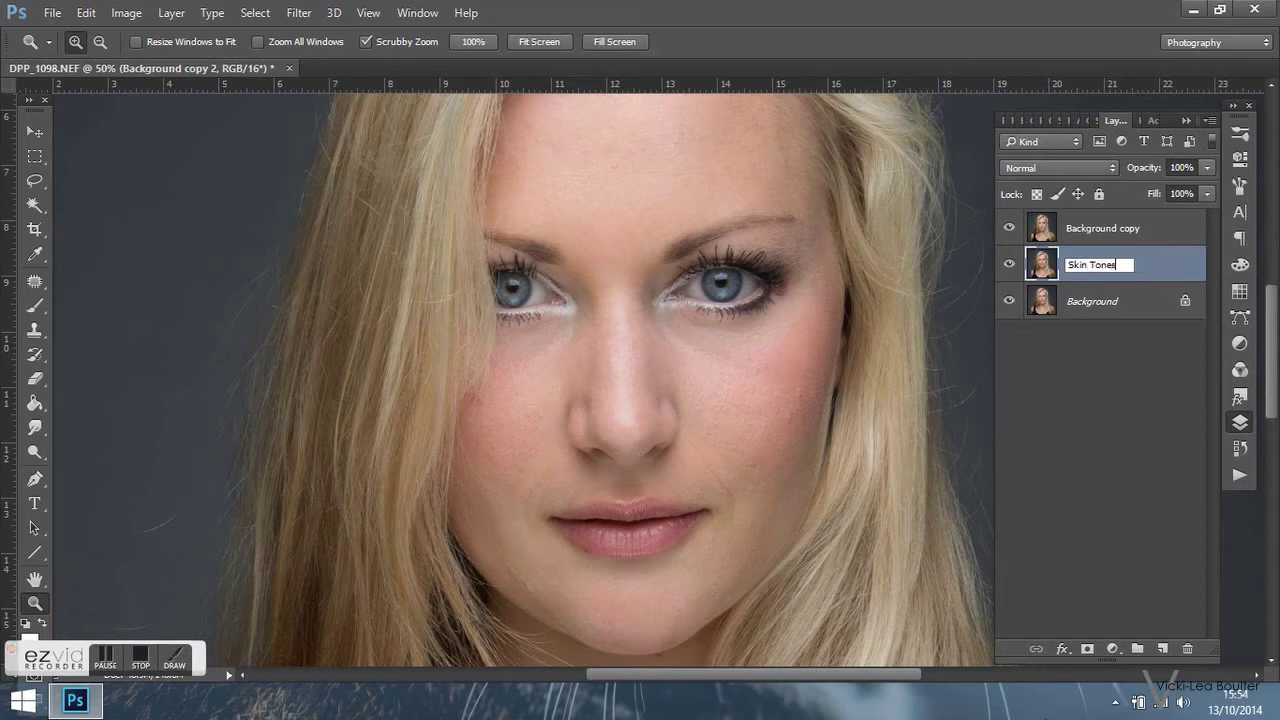
{"action": "left_click", "coordinate": [1100, 230]}
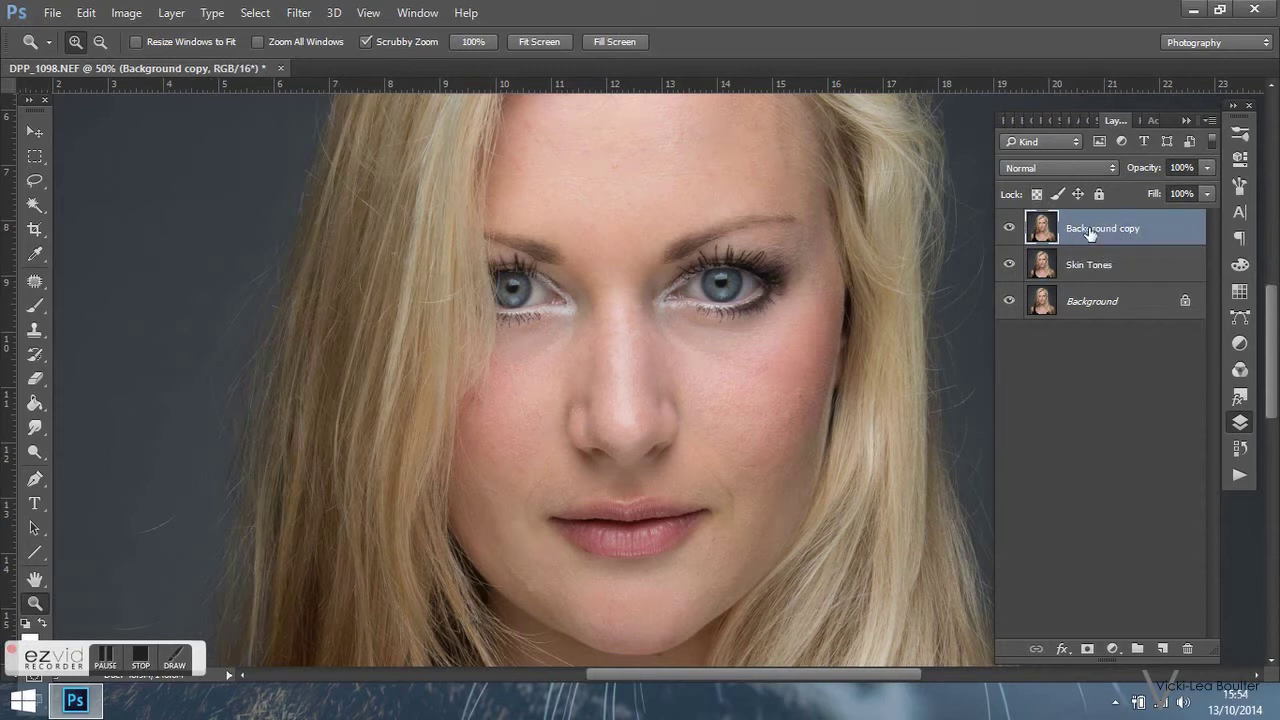
Rename the other copy Skin Textures and select the Skin Tones layer
{"action": "double_click", "coordinate": [1085, 231]}
{"action": "type", "text": "S"}
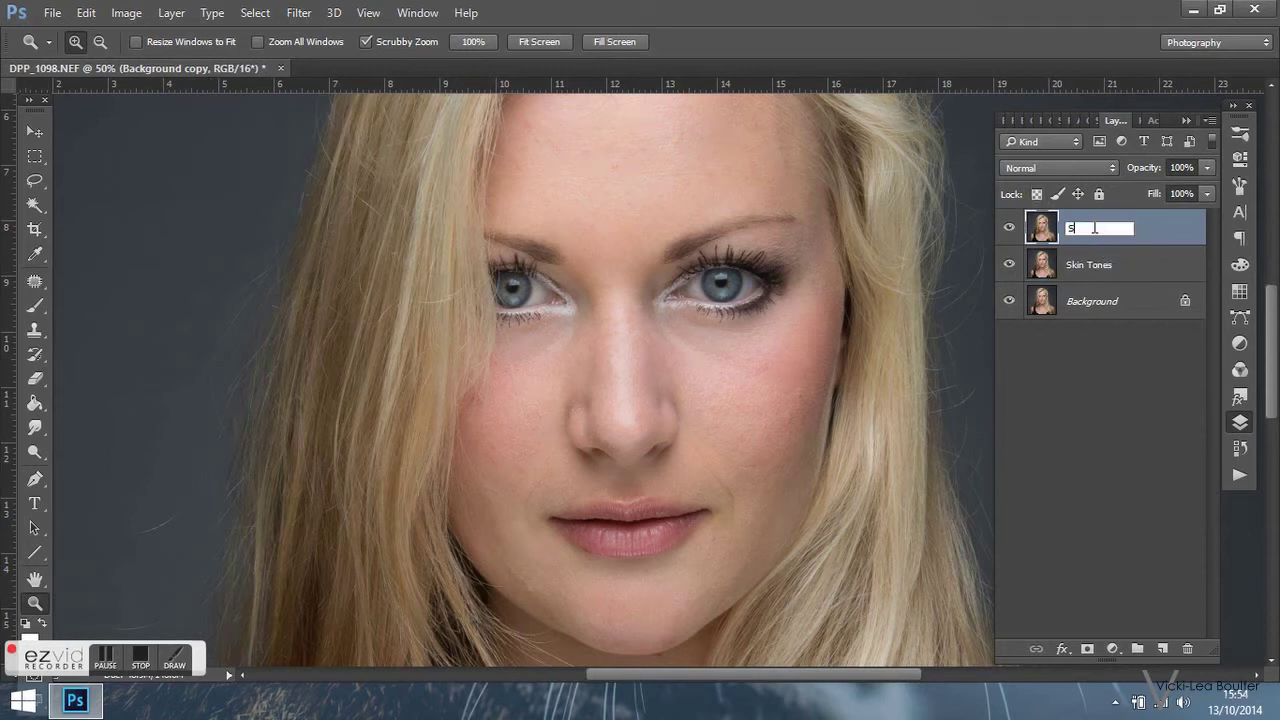
{"action": "type", "text": "kin Textures"}
{"action": "left_click", "coordinate": [1110, 365]}
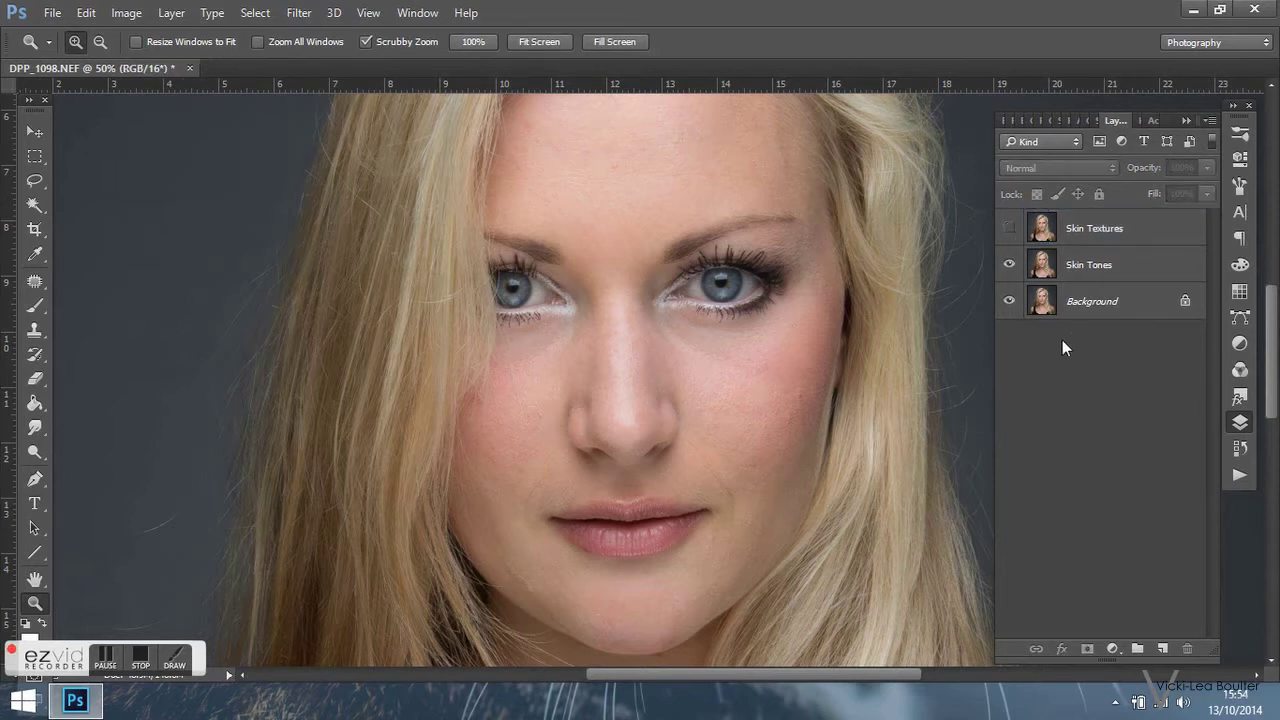
{"action": "left_click", "coordinate": [1082, 272]}
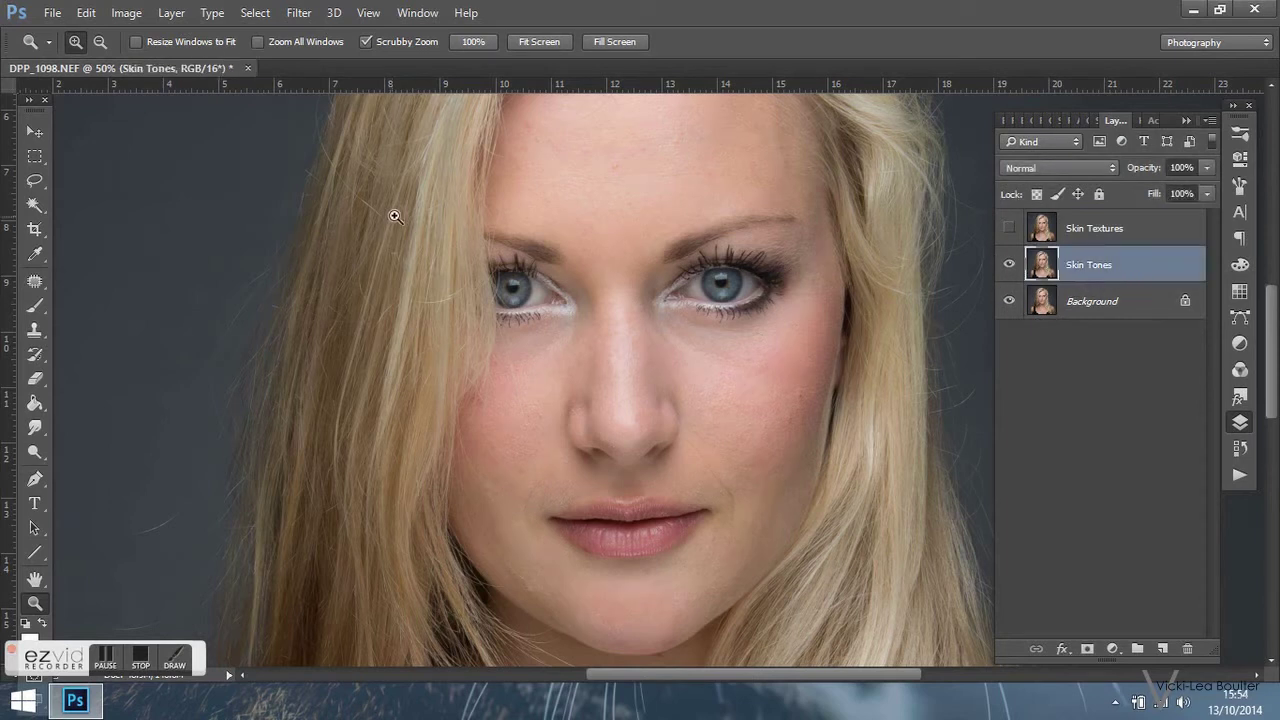
Apply a Gaussian Blur of about 20.9 pixels to the Skin Tones layer
{"action": "left_click", "coordinate": [298, 12]}
{"action": "mouse_move", "coordinate": [310, 220]}
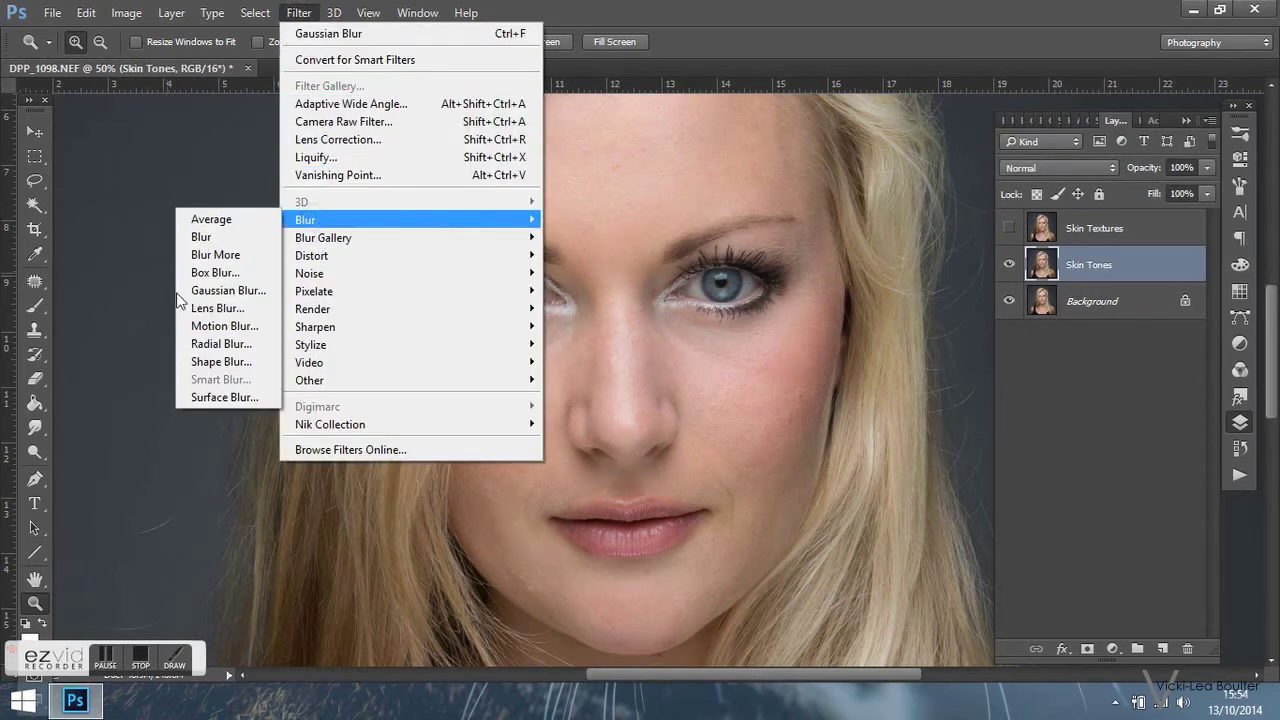
{"action": "left_click", "coordinate": [226, 290]}
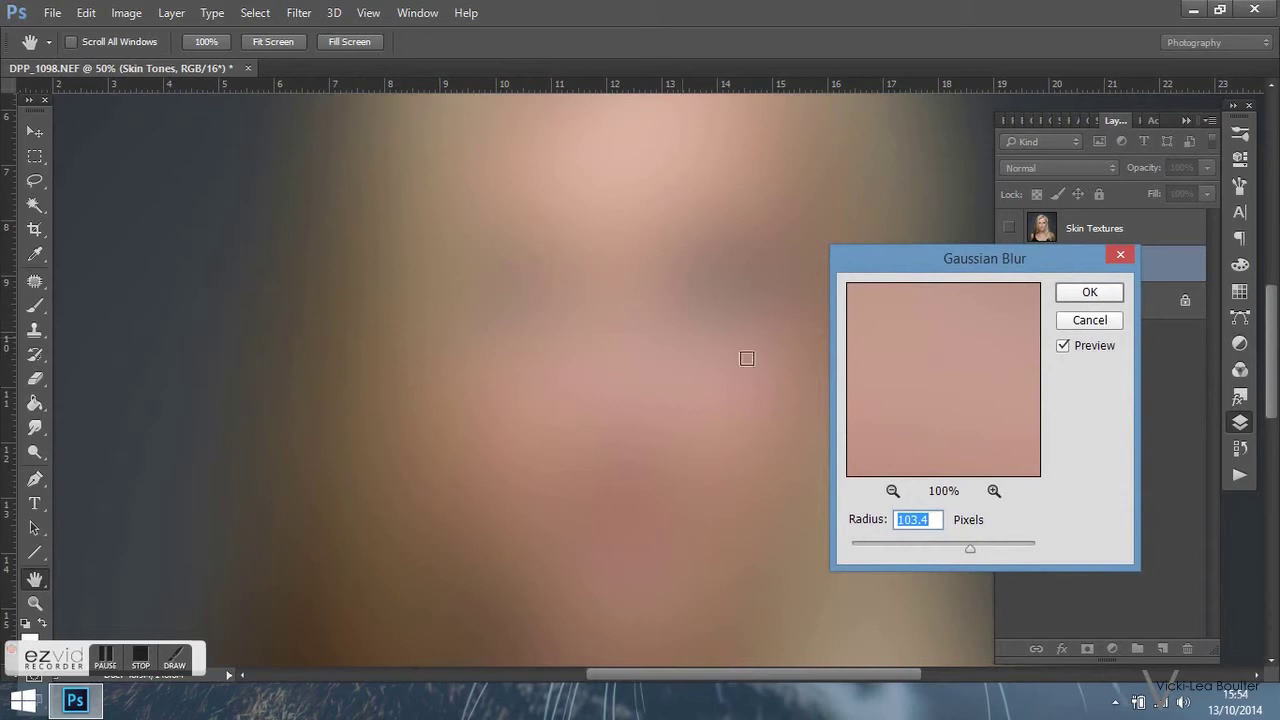
{"action": "left_click_drag", "start_coordinate": [953, 548], "coordinate": [889, 557]}
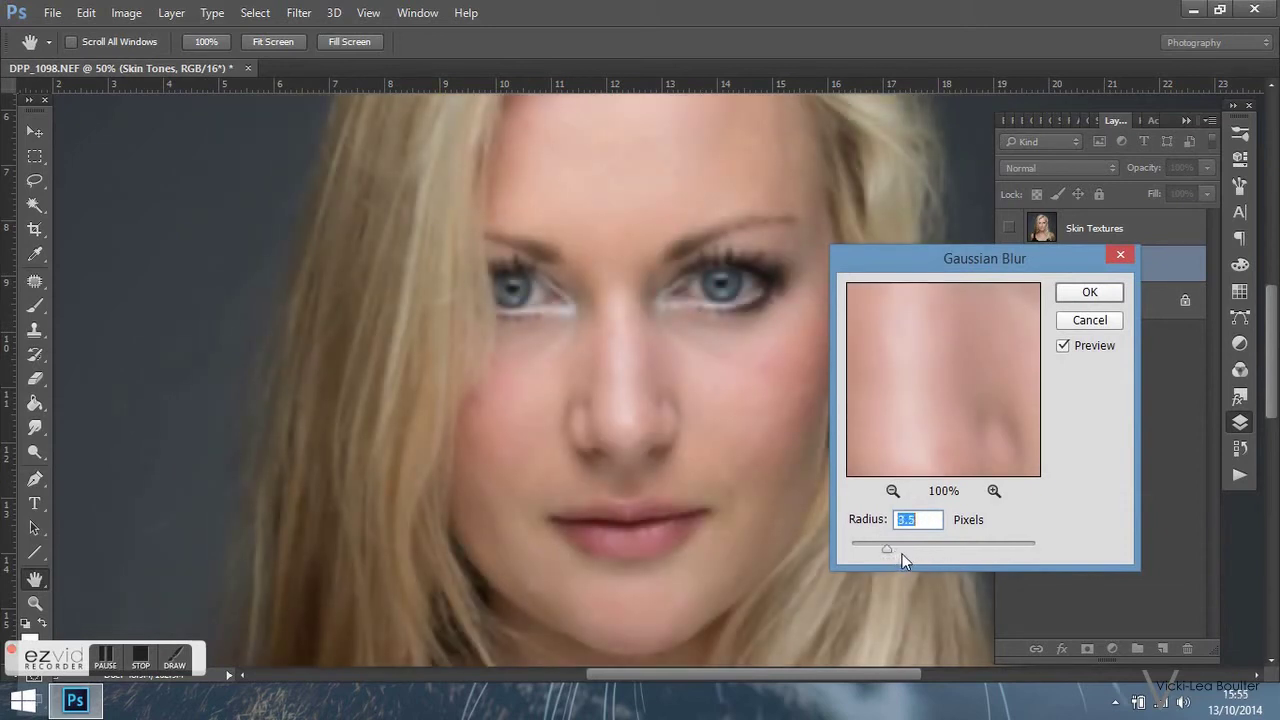
{"action": "left_click", "coordinate": [912, 549]}
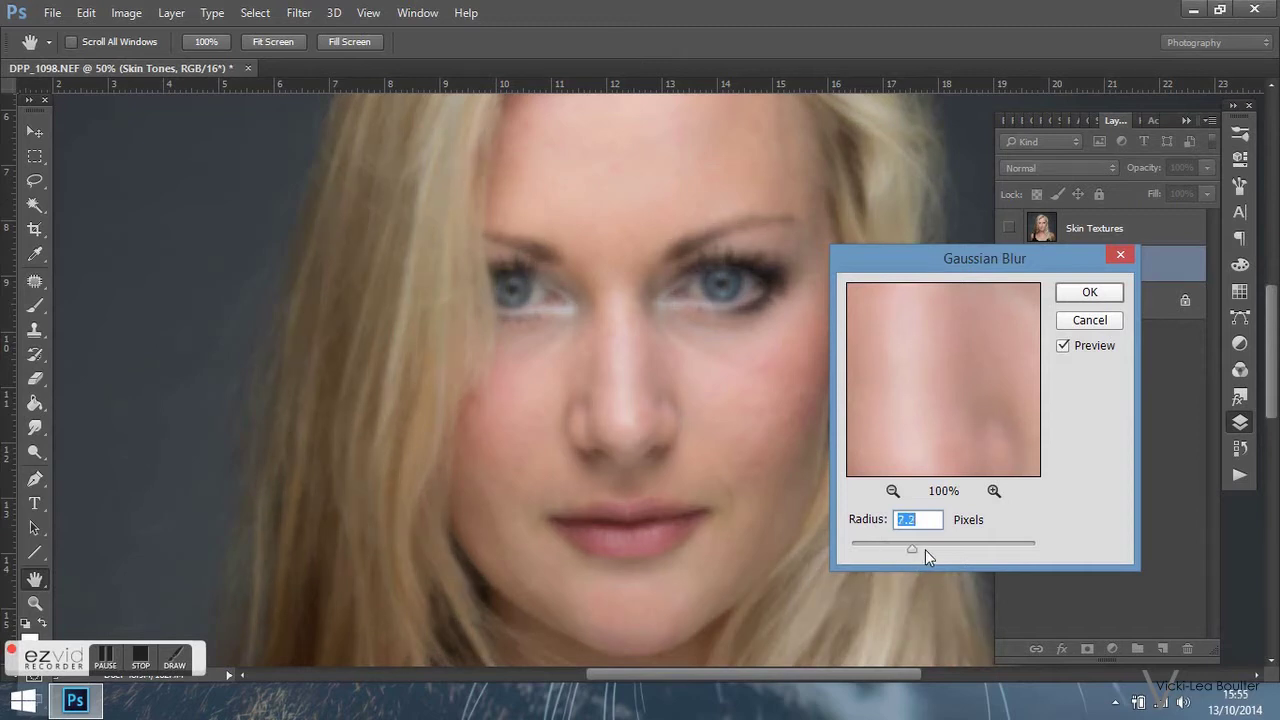
{"action": "left_click", "coordinate": [925, 549]}
{"action": "left_click", "coordinate": [933, 549]}
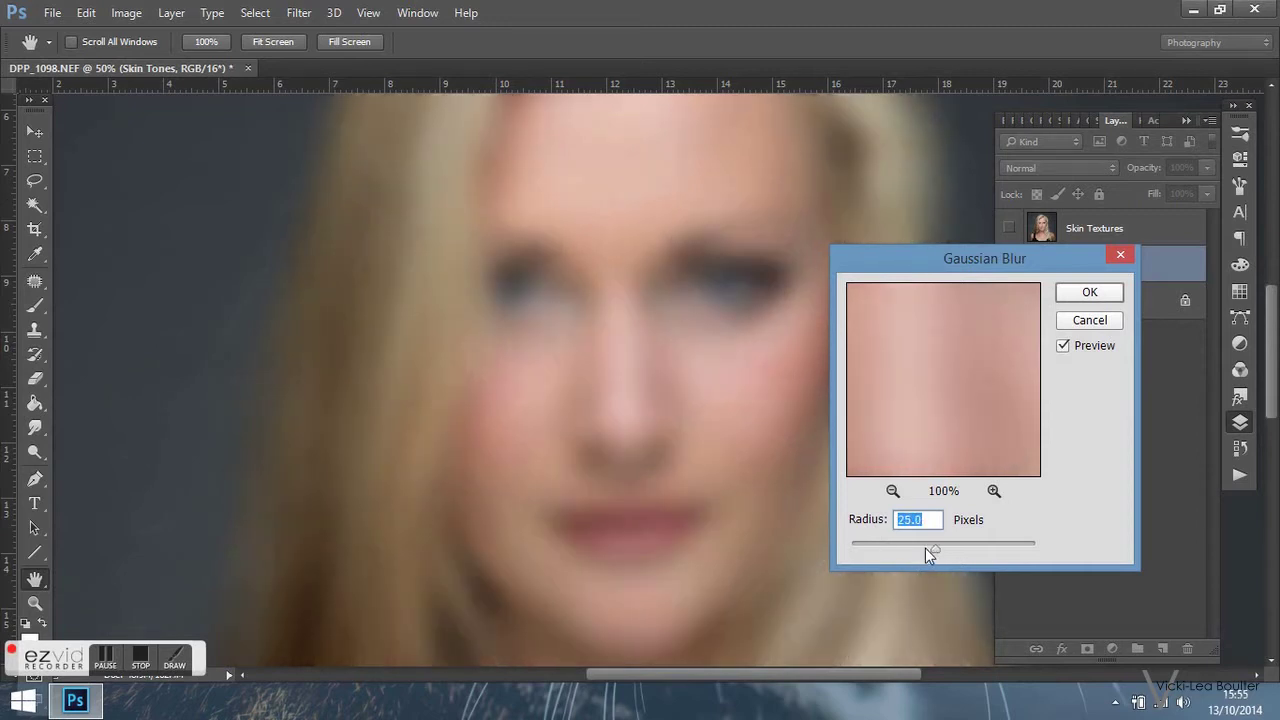
{"action": "left_click", "coordinate": [900, 548]}
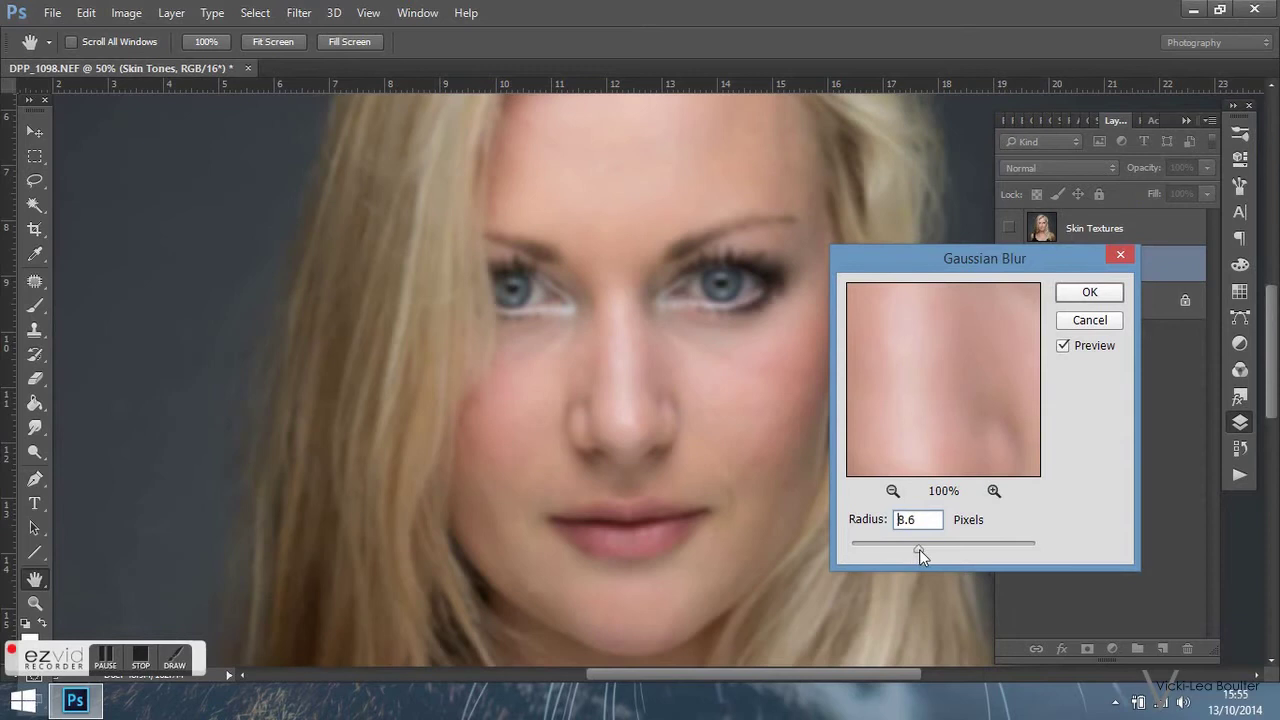
{"action": "left_click_drag", "start_coordinate": [917, 551], "coordinate": [931, 553]}
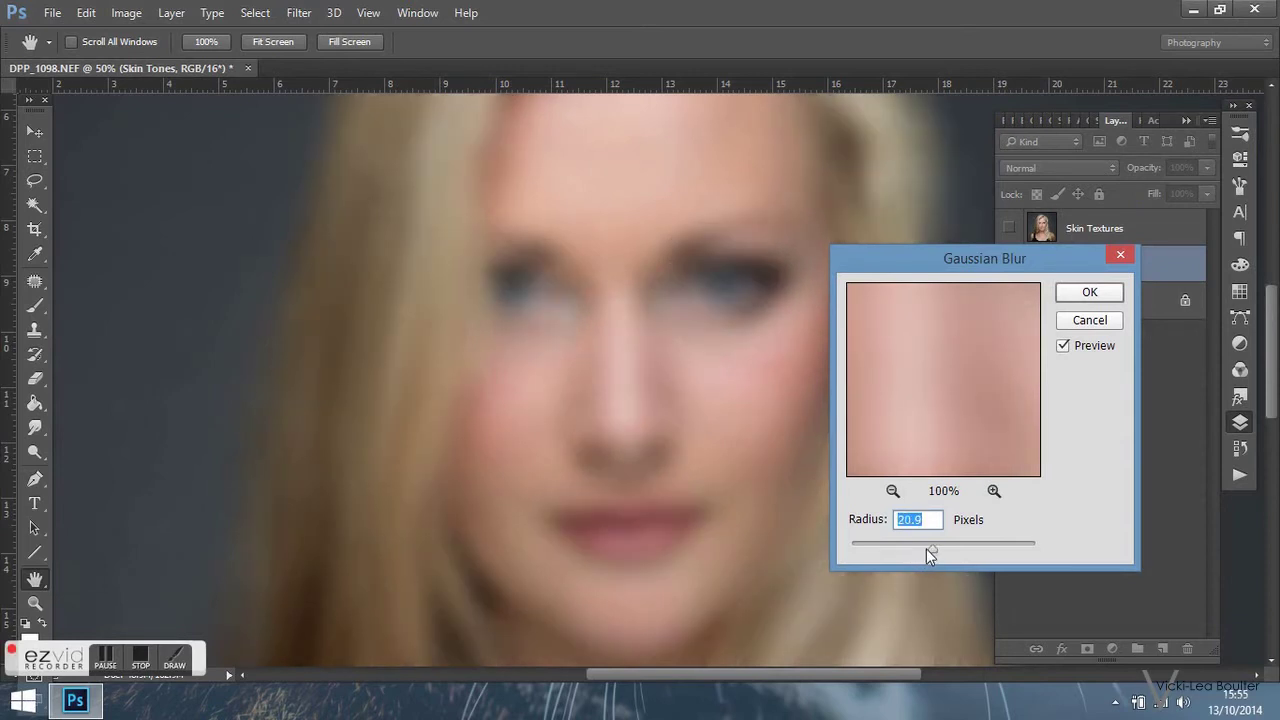
{"action": "left_click", "coordinate": [1078, 294]}
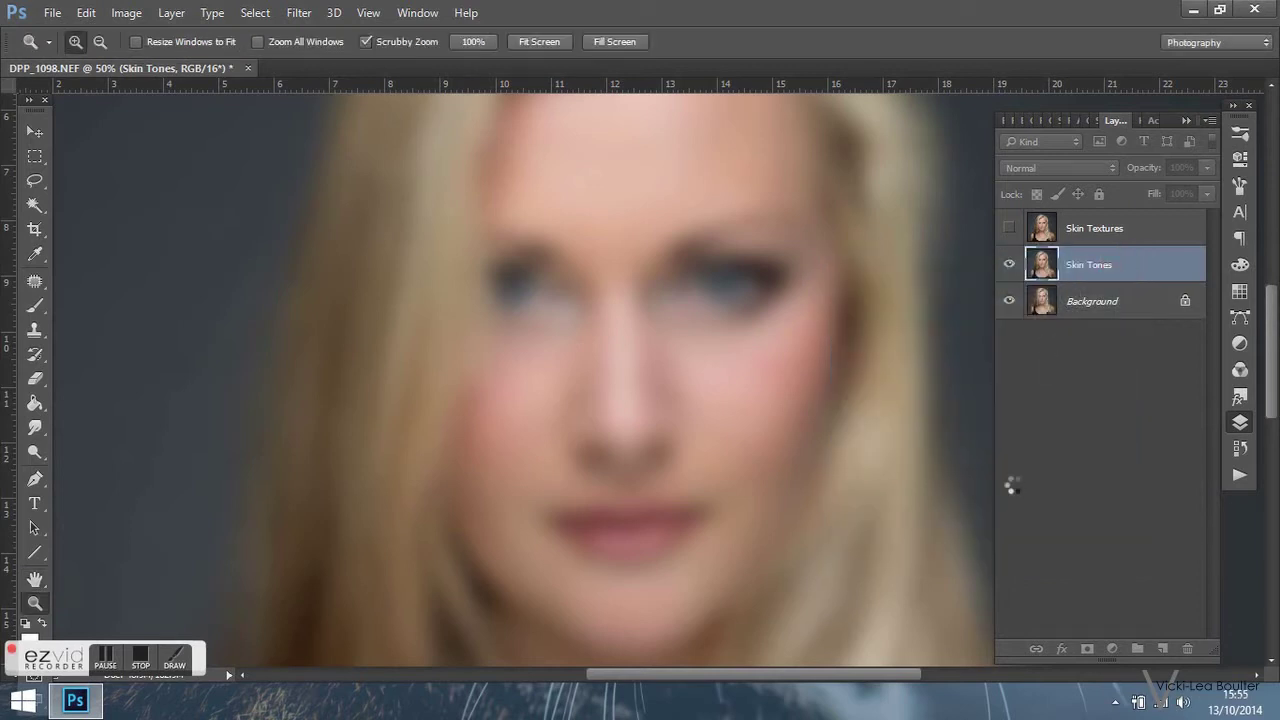
Apply Image from Skin Tones onto Skin Textures with Subtract blending, then blend Skin Textures as Linear Light
{"action": "left_click", "coordinate": [1009, 228]}
{"action": "left_click", "coordinate": [1090, 230]}
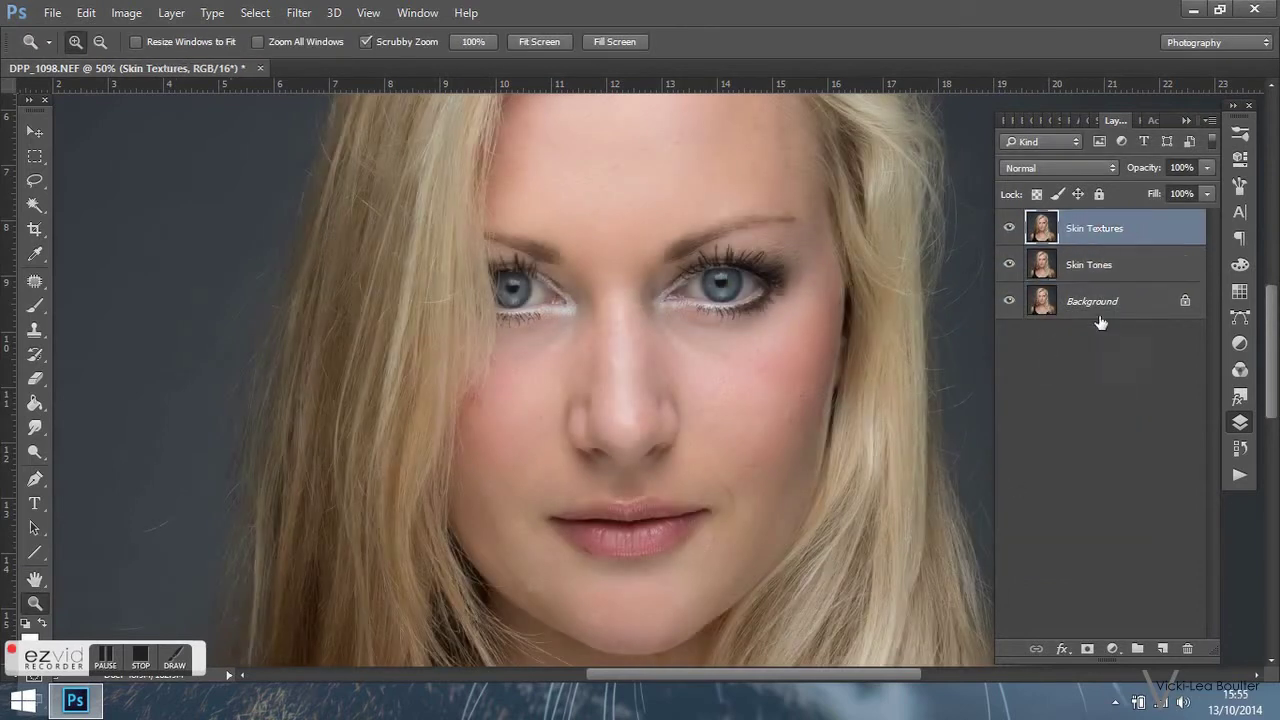
{"action": "left_click", "coordinate": [126, 12]}
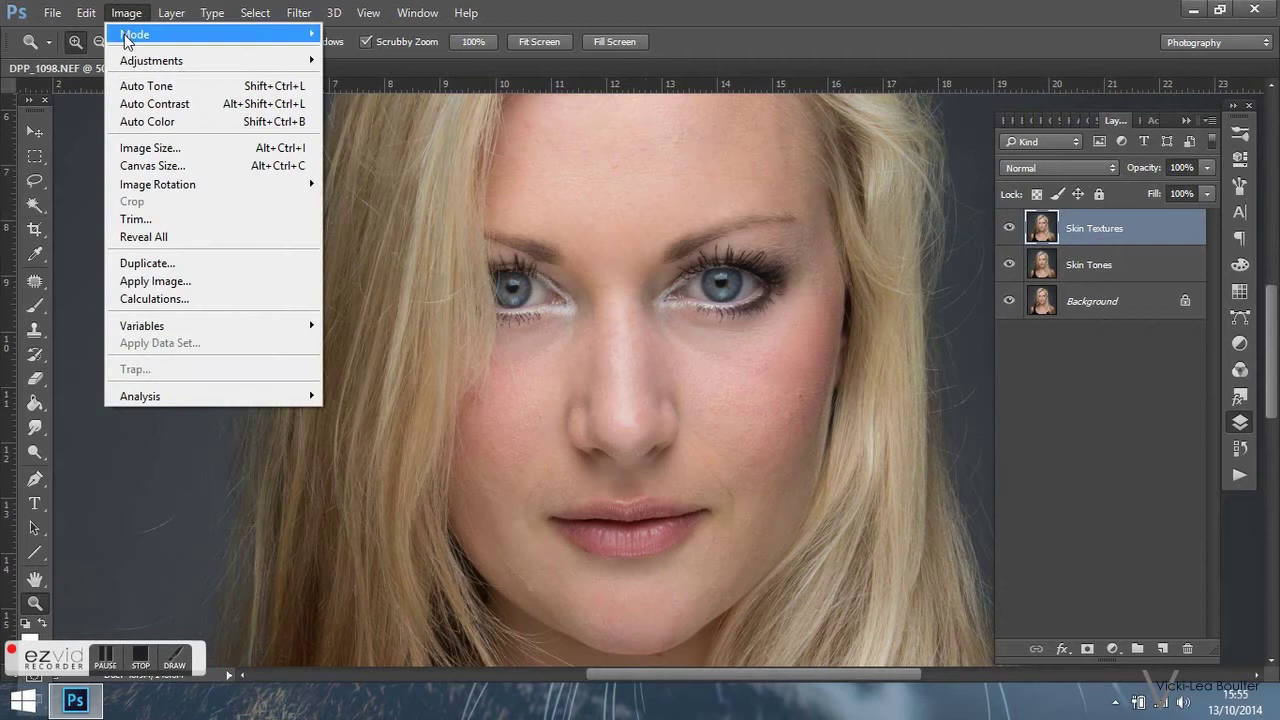
{"action": "left_click", "coordinate": [165, 281]}
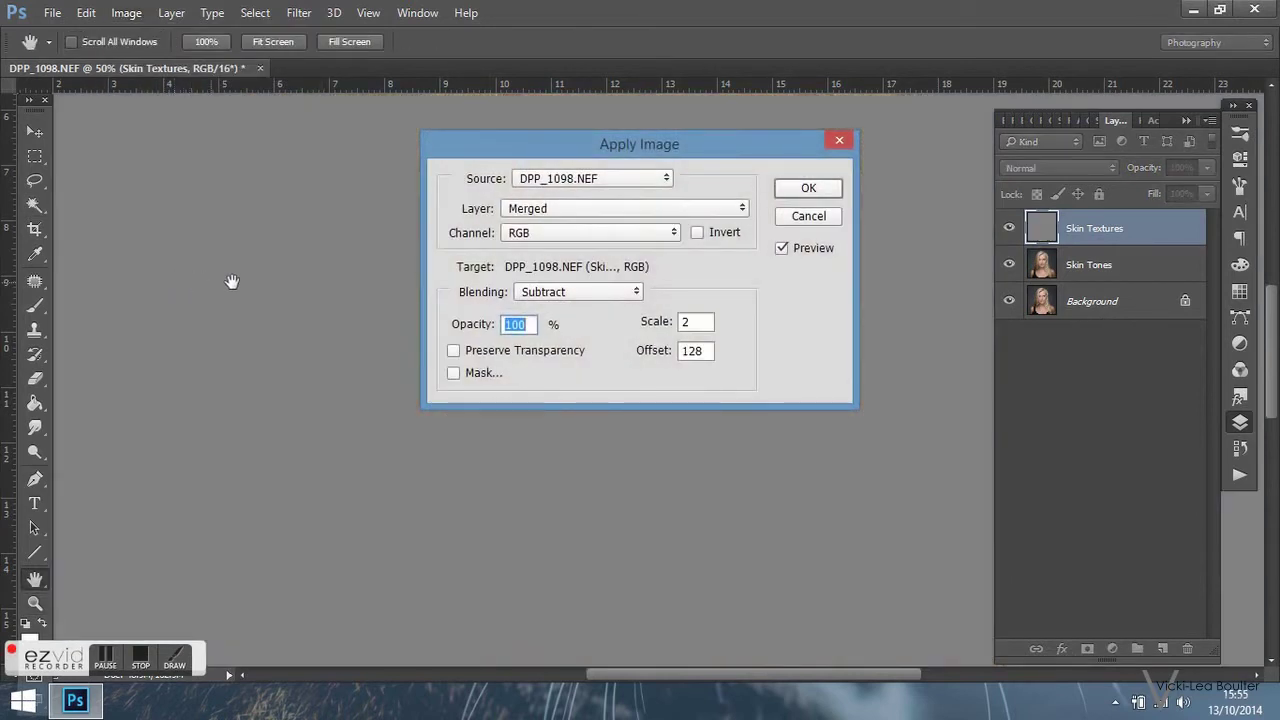
{"action": "left_click", "coordinate": [548, 208]}
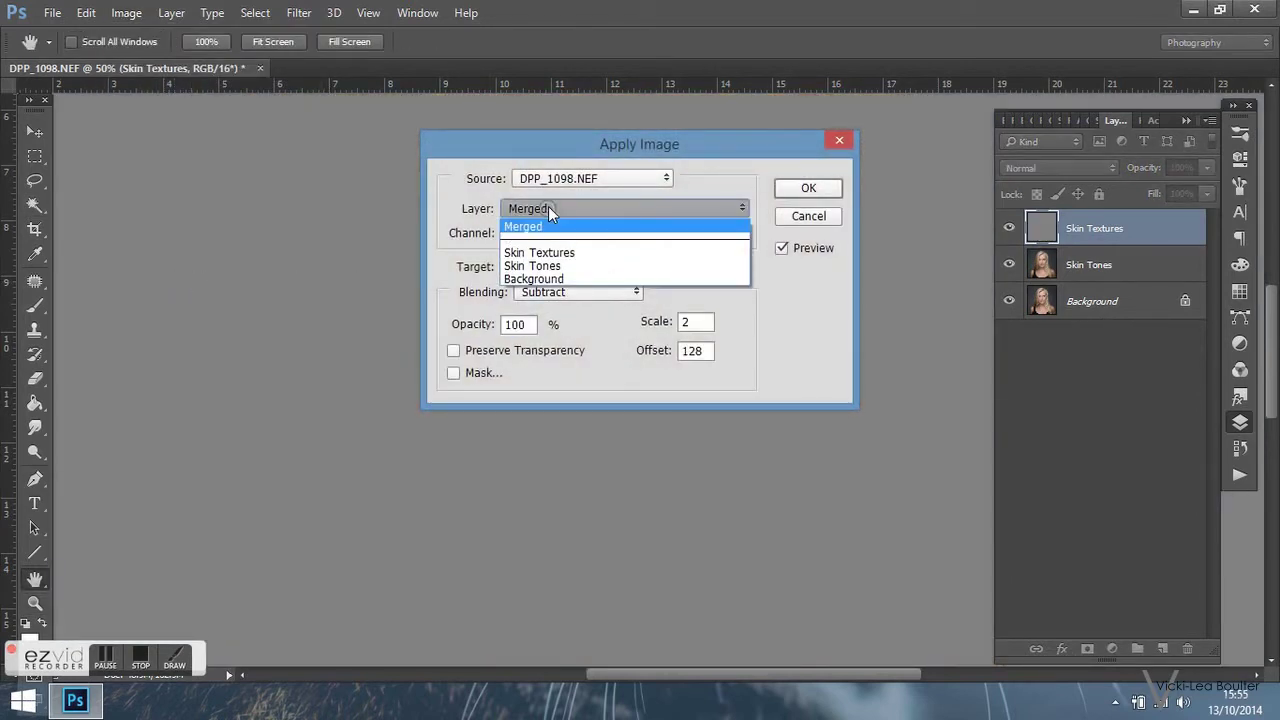
{"action": "left_click", "coordinate": [548, 266]}
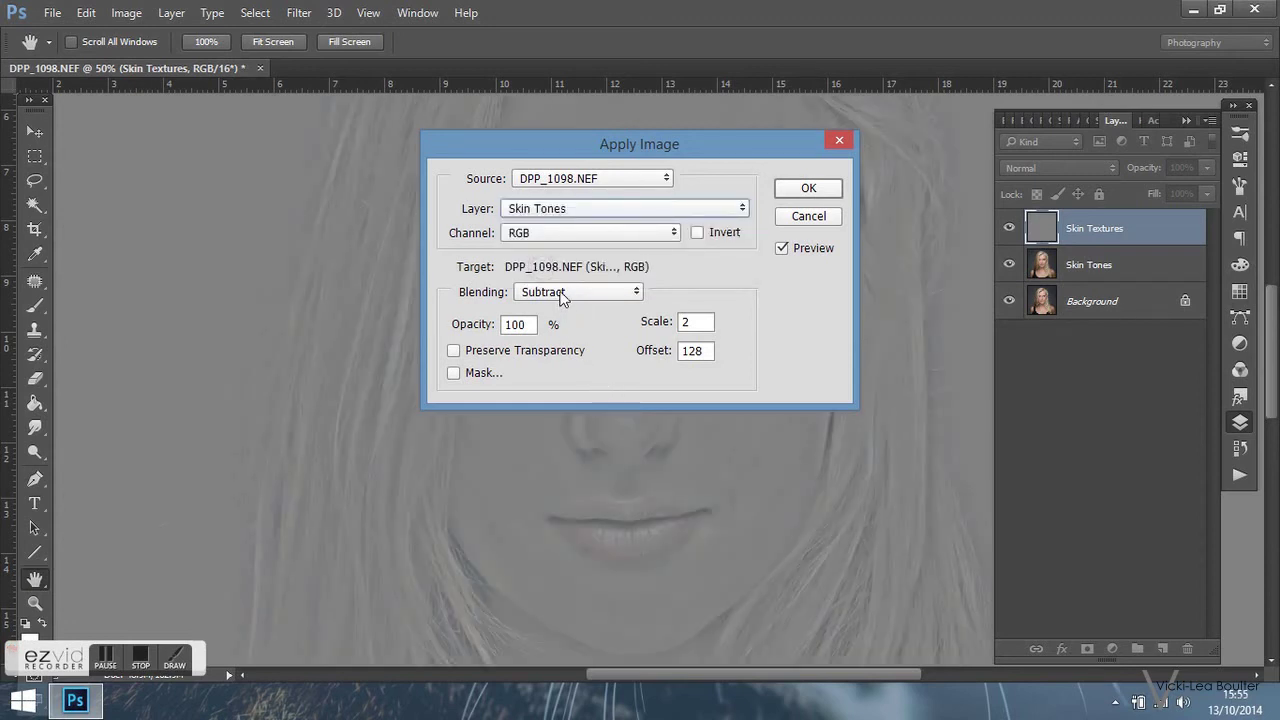
{"action": "left_click", "coordinate": [561, 294]}
{"action": "left_click", "coordinate": [547, 296]}
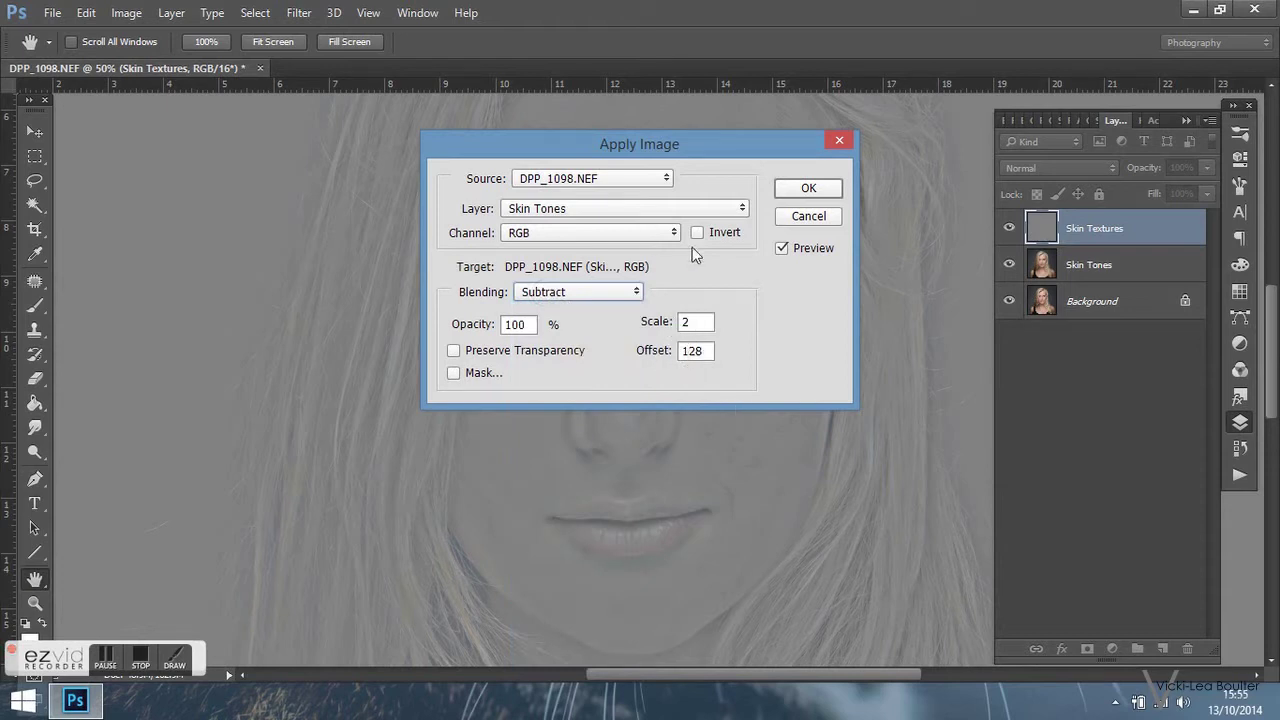
{"action": "left_click", "coordinate": [805, 190]}
{"action": "key", "text": "z"}
{"action": "left_click", "coordinate": [1058, 168]}
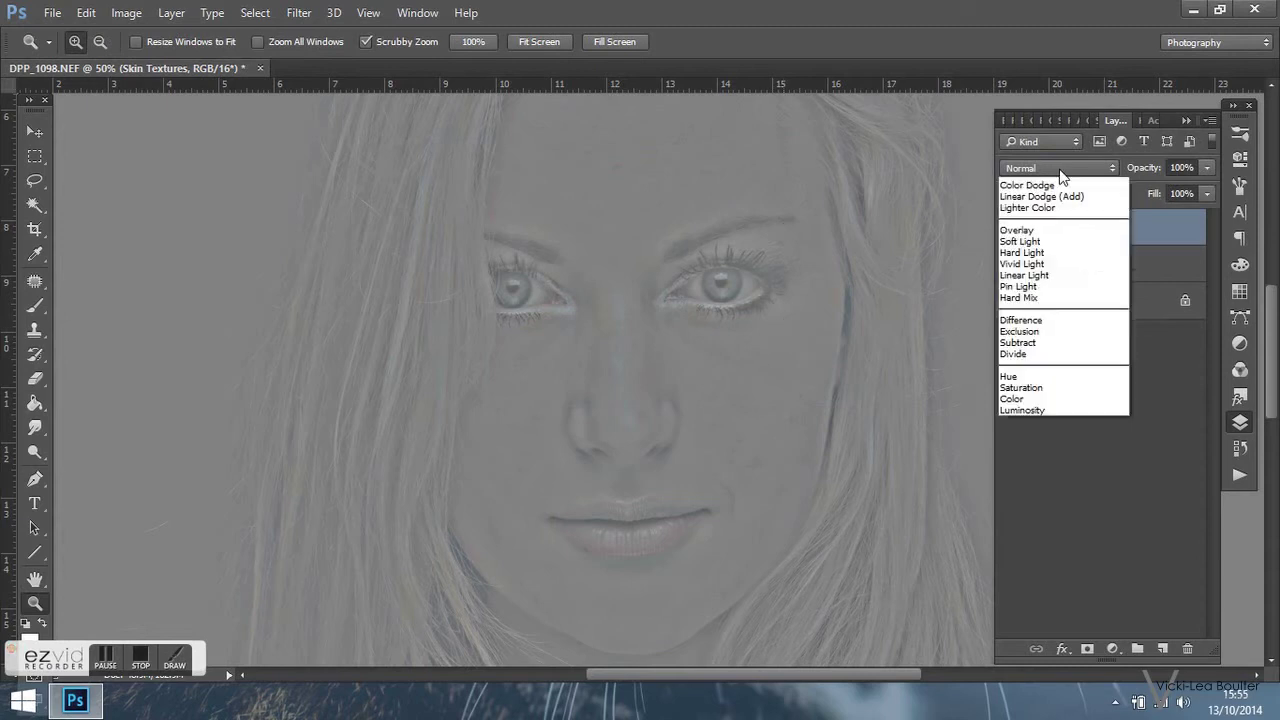
{"action": "left_click", "coordinate": [1045, 400]}
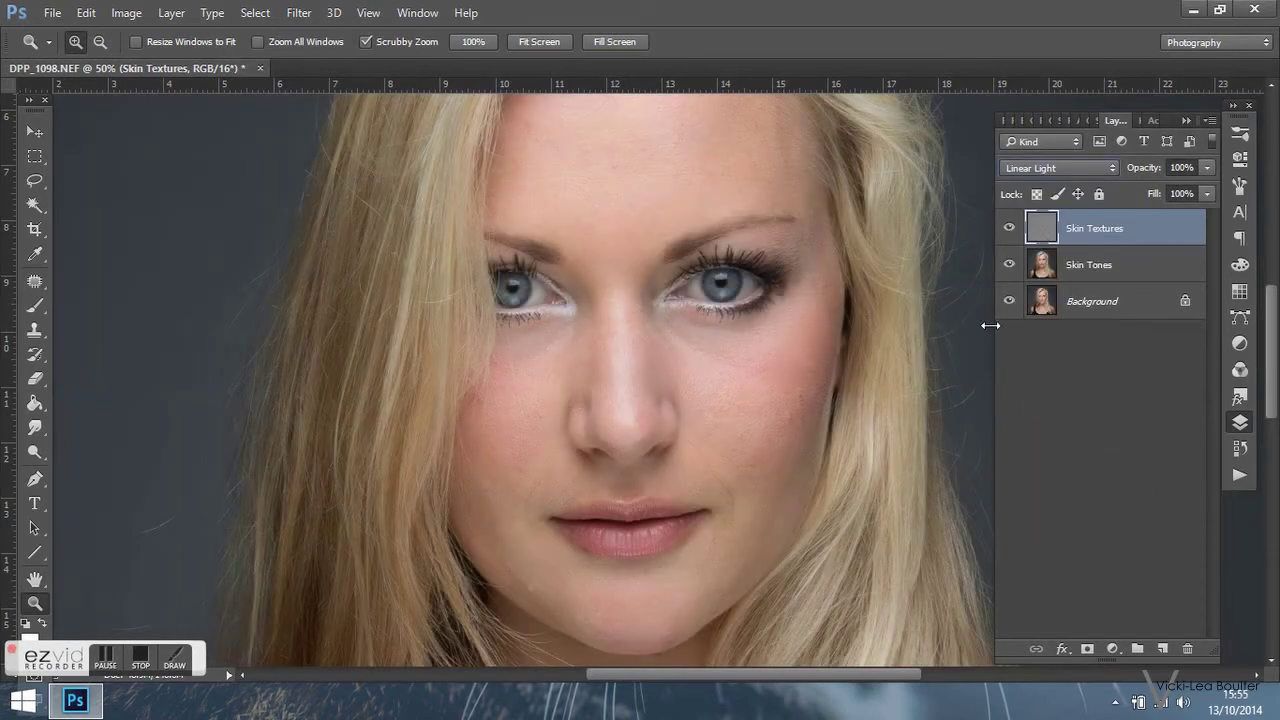
On Skin Tones, lasso the right cheek and feather the selection by 50 pixels
{"action": "left_click", "coordinate": [1100, 266]}
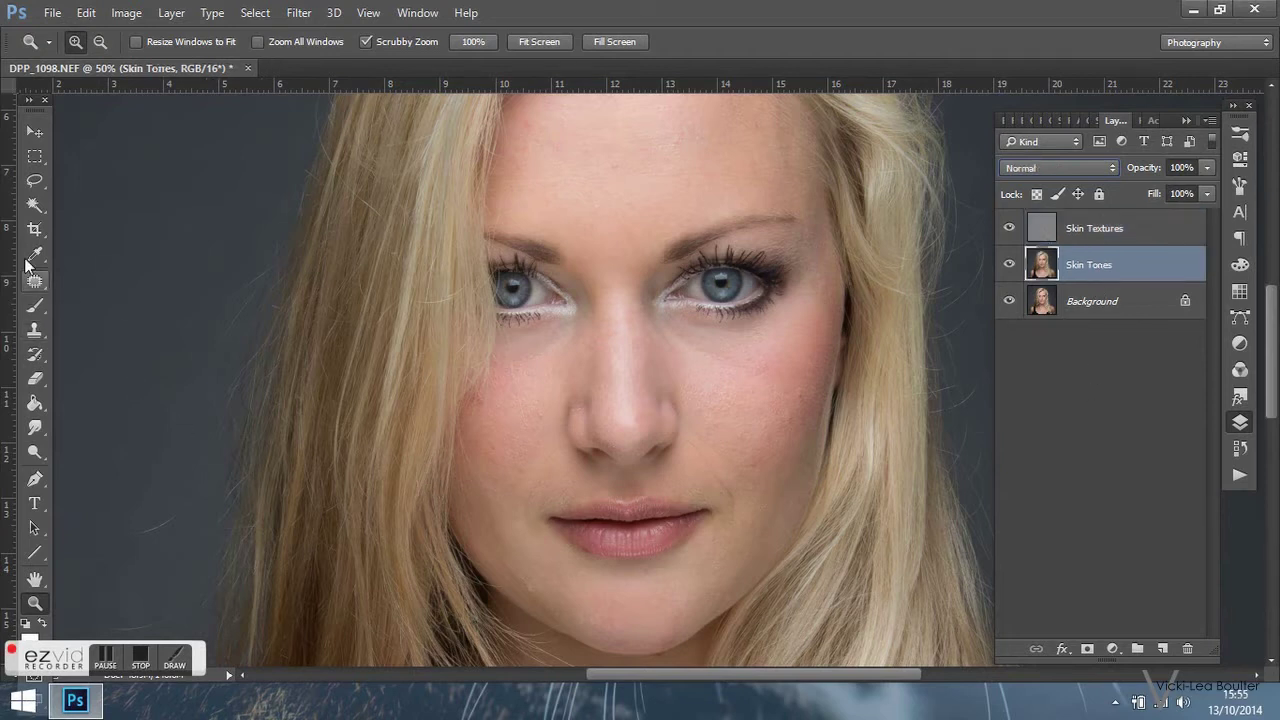
{"action": "left_click", "coordinate": [35, 180]}
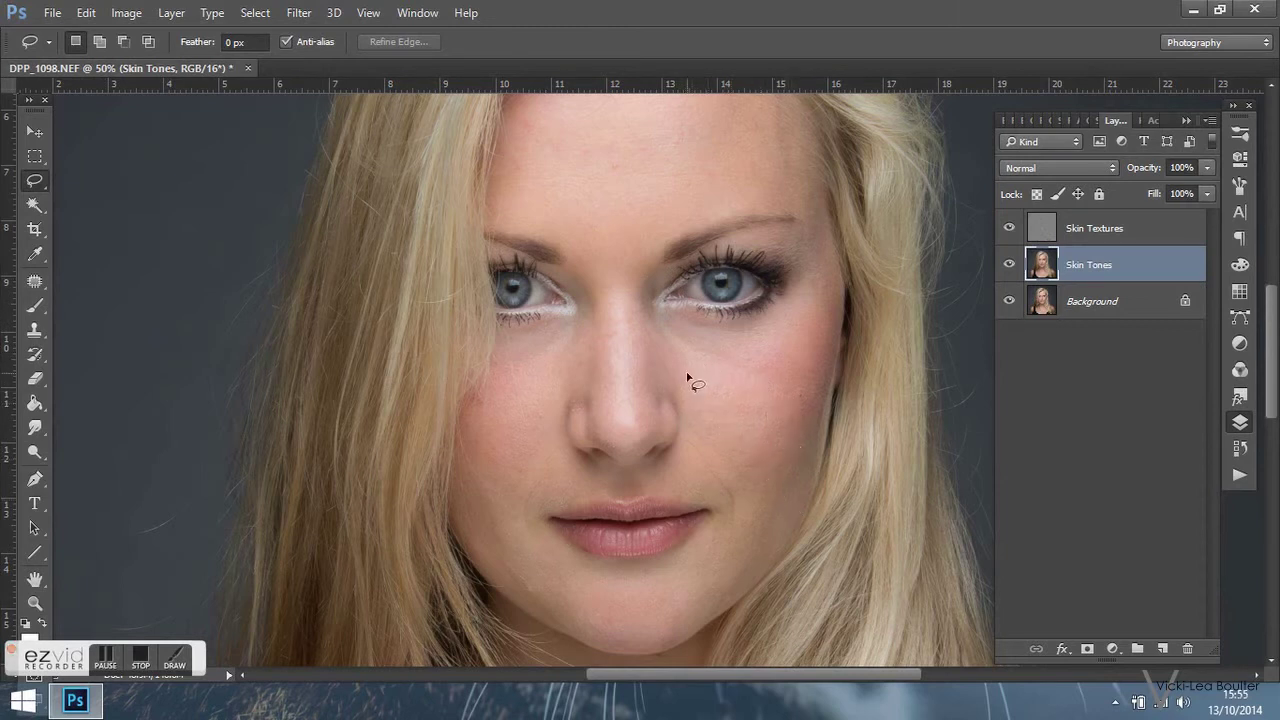
{"action": "mouse_move", "coordinate": [683, 365]}
{"action": "left_mouse_down"}
{"action": "mouse_move", "coordinate": [647, 350]}
{"action": "mouse_move", "coordinate": [653, 318]}
{"action": "mouse_move", "coordinate": [790, 309]}
{"action": "mouse_move", "coordinate": [818, 373]}
{"action": "left_mouse_up"}
{"action": "mouse_move", "coordinate": [772, 514]}
{"action": "left_mouse_down"}
{"action": "mouse_move", "coordinate": [698, 465]}
{"action": "mouse_move", "coordinate": [688, 402]}
{"action": "left_mouse_up"}
{"action": "left_click", "coordinate": [265, 20]}
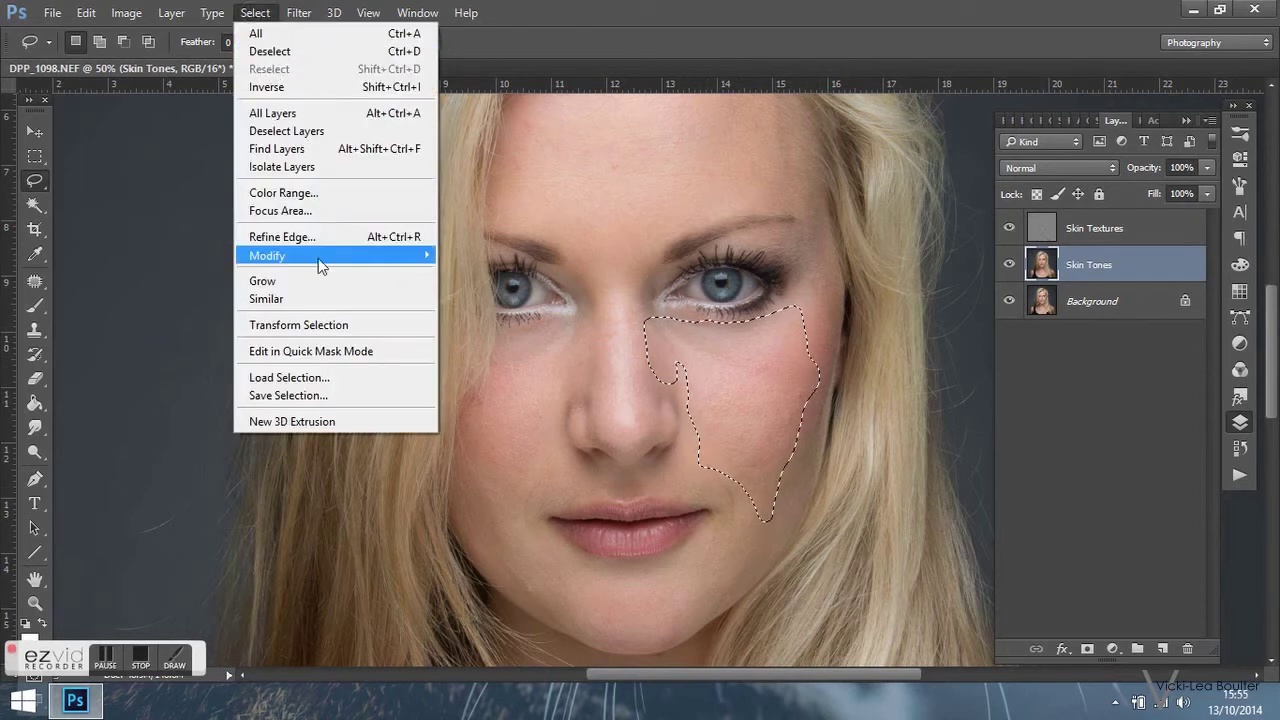
{"action": "mouse_move", "coordinate": [318, 258]}
{"action": "left_click", "coordinate": [140, 326]}
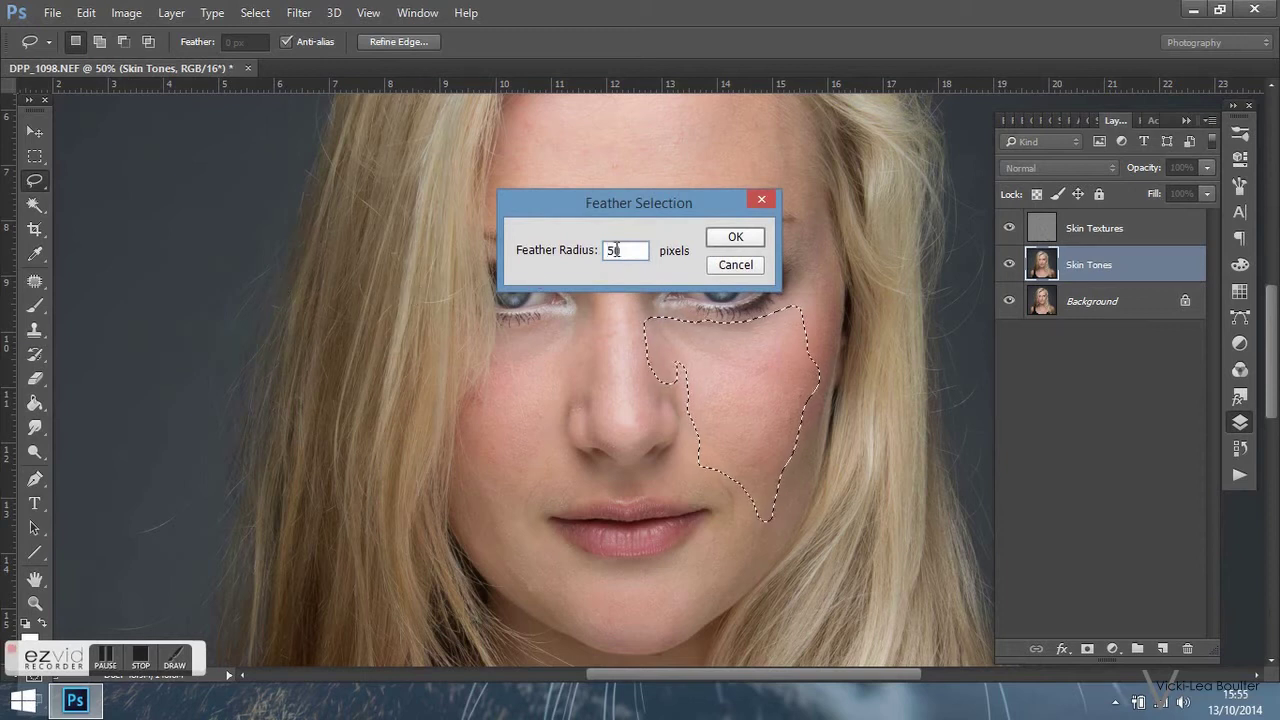
{"action": "left_click", "coordinate": [728, 240]}
Apply a 46.9-pixel Gaussian Blur to the right cheek
{"action": "left_click", "coordinate": [308, 22]}
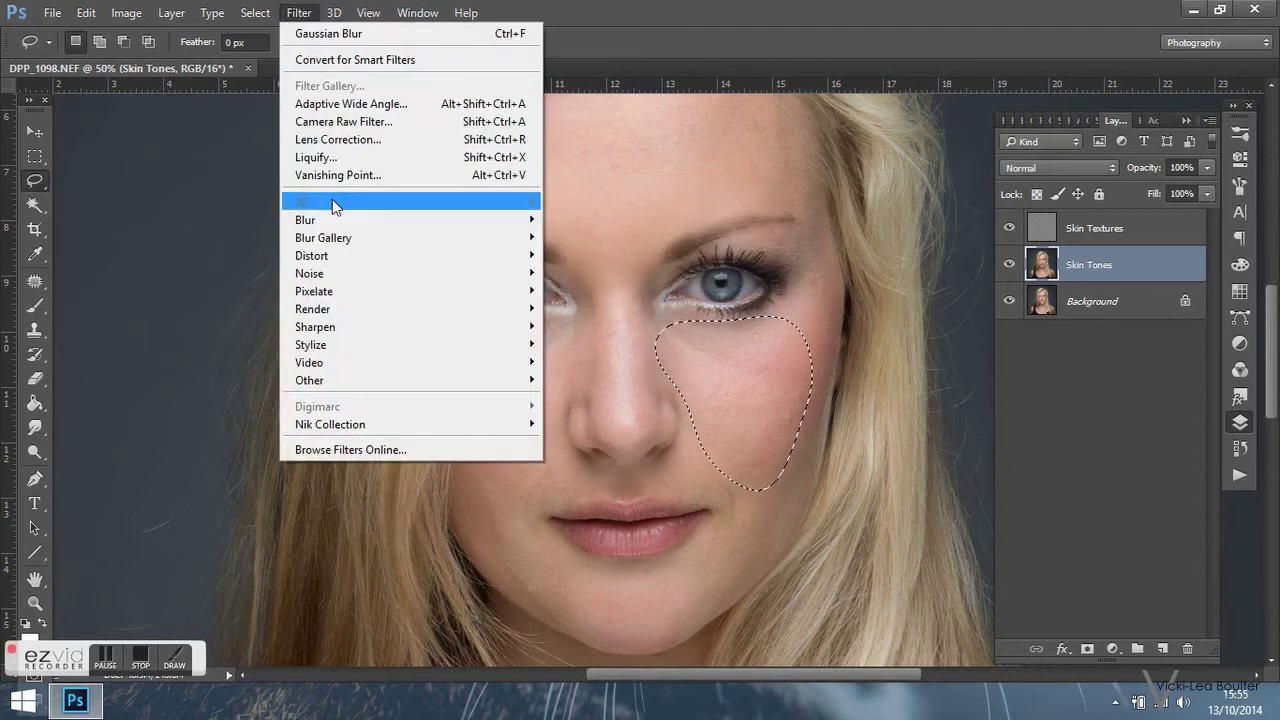
{"action": "mouse_move", "coordinate": [330, 220]}
{"action": "left_click", "coordinate": [225, 290]}
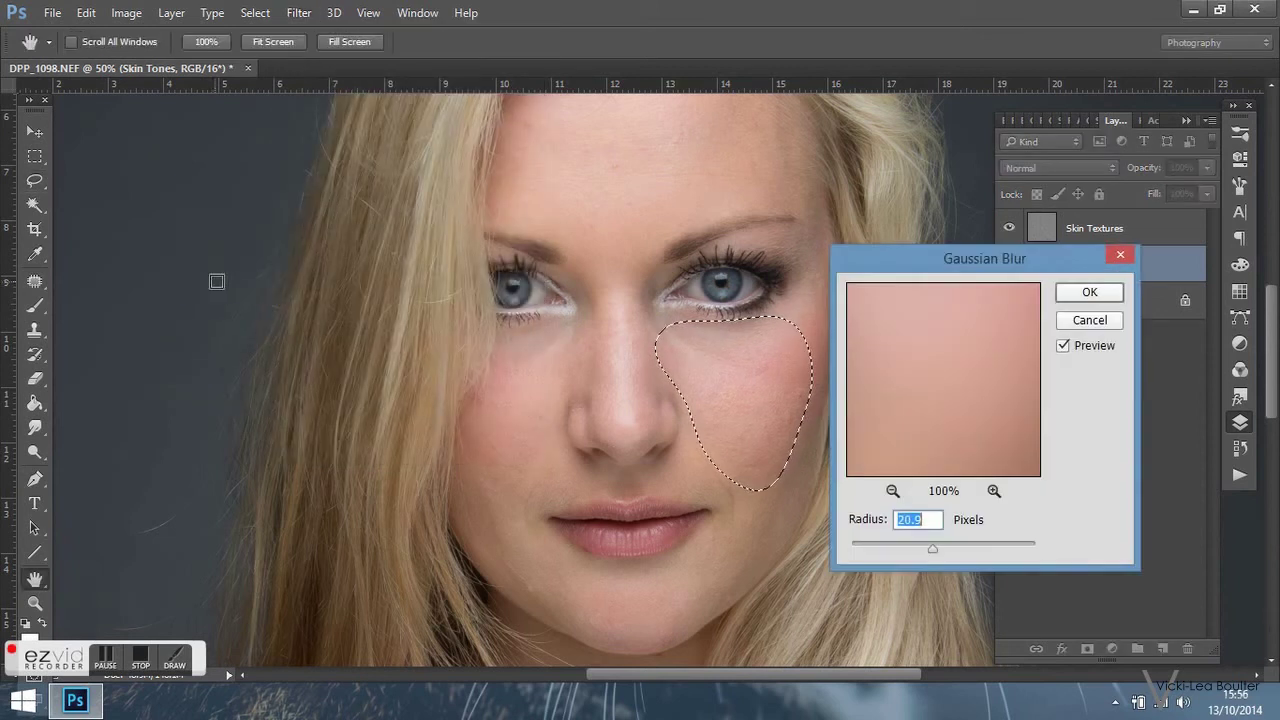
{"action": "mouse_move", "coordinate": [954, 549]}
{"action": "left_mouse_down"}
{"action": "mouse_move", "coordinate": [1000, 550]}
{"action": "mouse_move", "coordinate": [933, 551]}
{"action": "mouse_move", "coordinate": [947, 550]}
{"action": "left_mouse_up"}
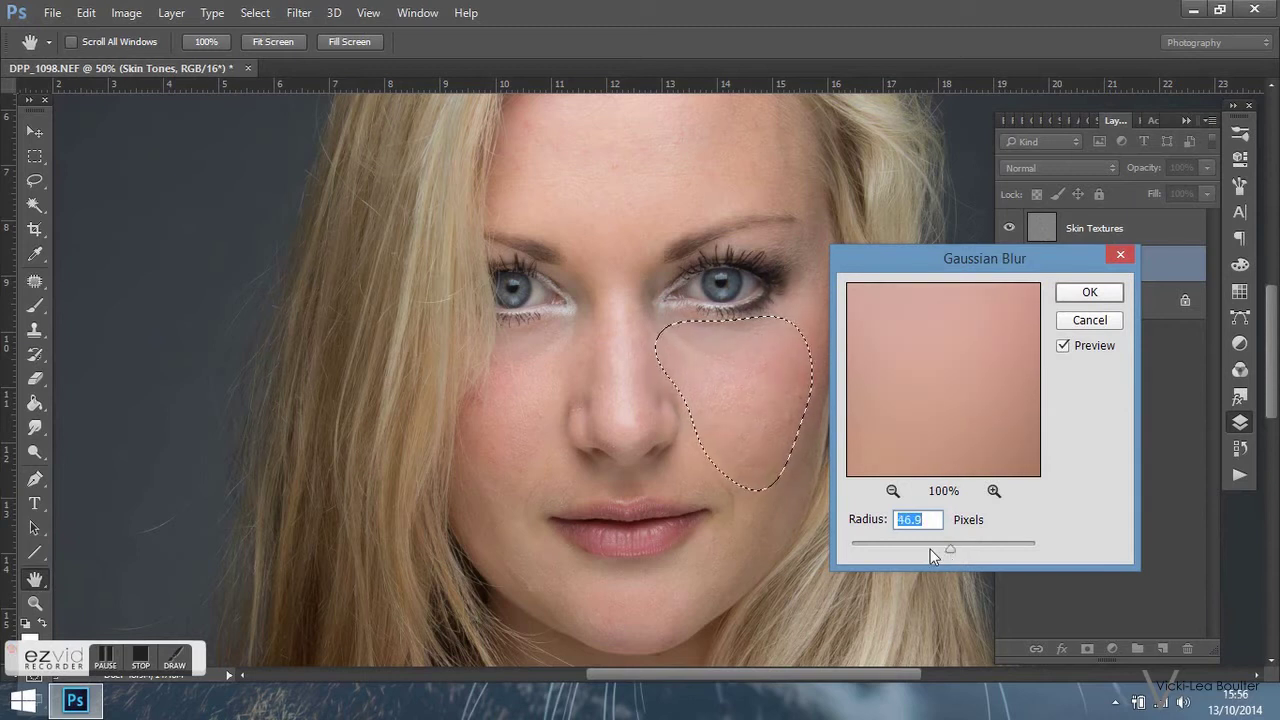
{"action": "left_click", "coordinate": [1068, 297]}
Lasso the left cheek and feather the selection by 50 pixels
{"action": "left_click", "coordinate": [543, 337]}
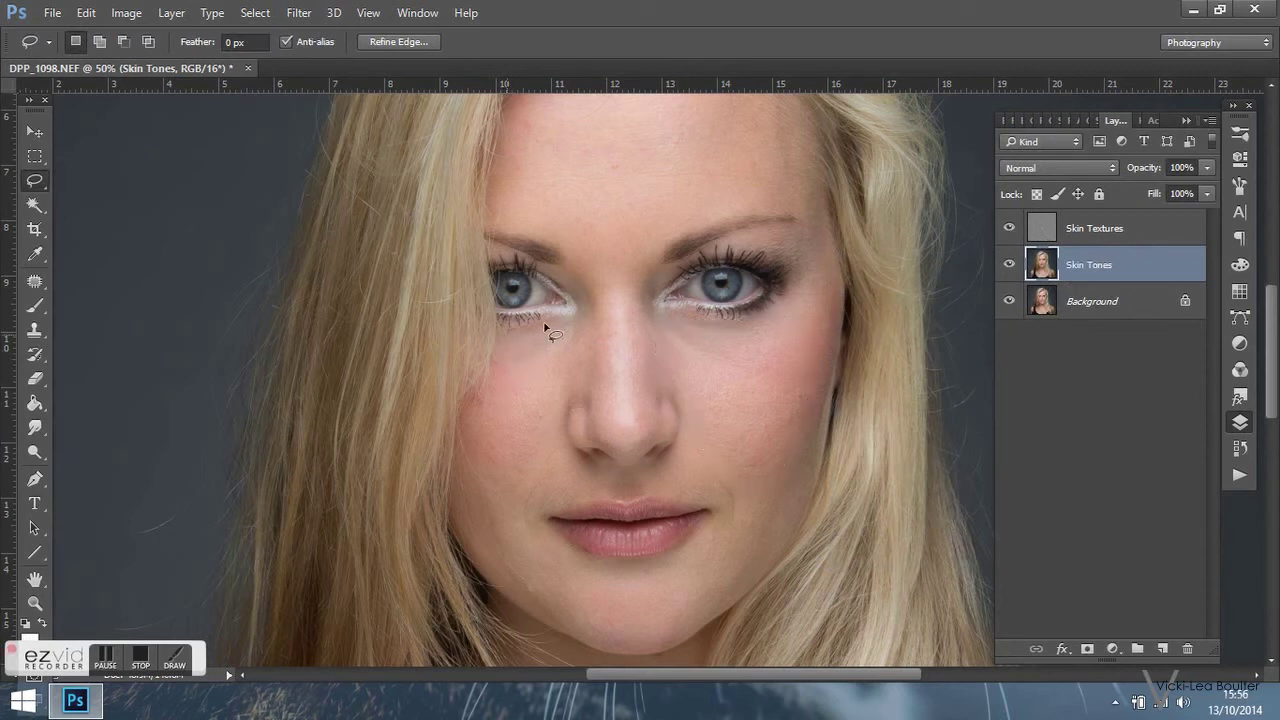
{"action": "mouse_move", "coordinate": [580, 318]}
{"action": "left_mouse_down"}
{"action": "mouse_move", "coordinate": [587, 394]}
{"action": "mouse_move", "coordinate": [554, 430]}
{"action": "mouse_move", "coordinate": [555, 458]}
{"action": "mouse_move", "coordinate": [518, 528]}
{"action": "left_mouse_up"}
{"action": "mouse_move", "coordinate": [461, 493]}
{"action": "left_mouse_down"}
{"action": "mouse_move", "coordinate": [468, 420]}
{"action": "mouse_move", "coordinate": [505, 330]}
{"action": "left_mouse_up"}
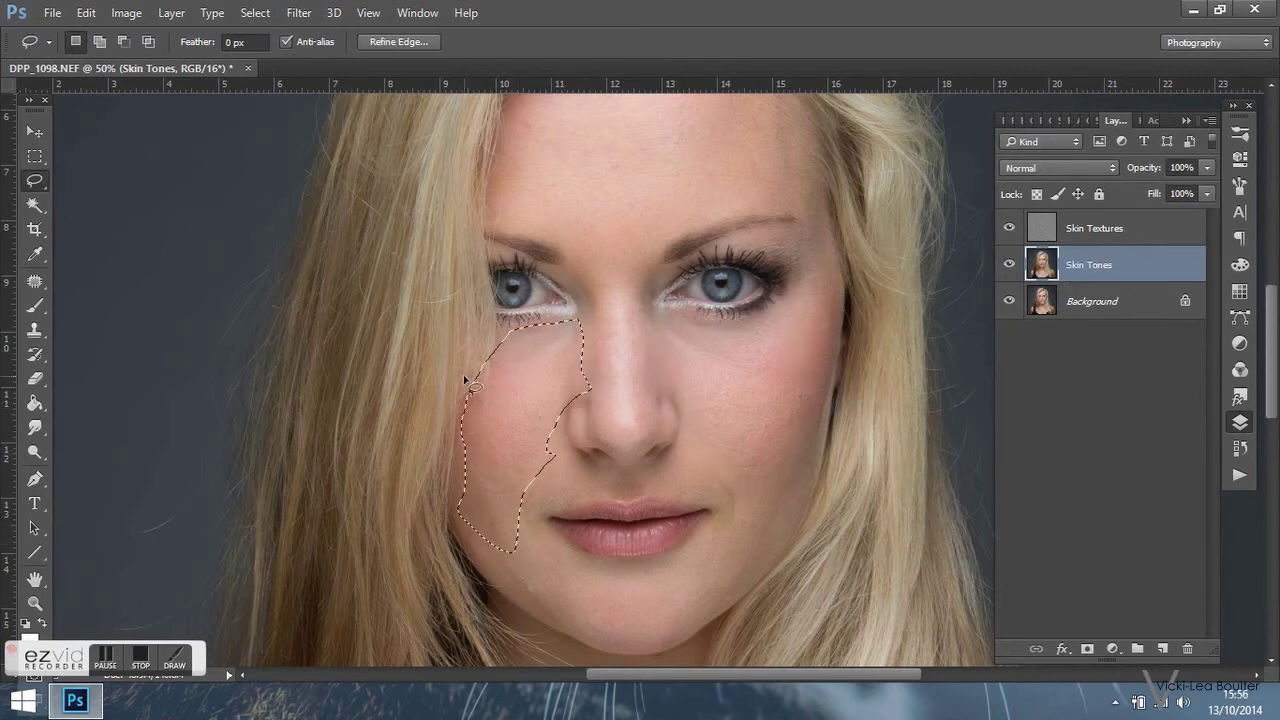
{"action": "left_click", "coordinate": [244, 19]}
{"action": "mouse_move", "coordinate": [270, 254]}
{"action": "left_click", "coordinate": [130, 331]}
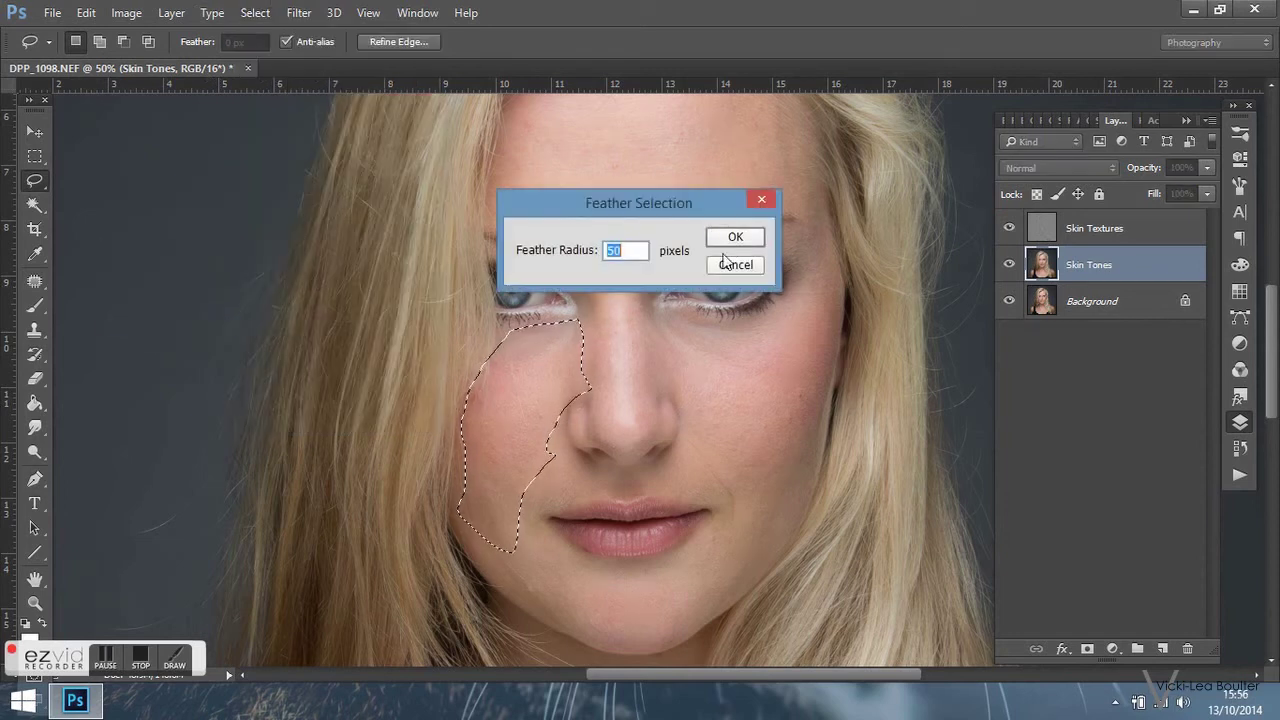
{"action": "key", "text": "Return"}
Blur the left cheek with a 49.7-pixel Gaussian Blur, then lasso the forehead
{"action": "left_click", "coordinate": [298, 12]}
{"action": "mouse_move", "coordinate": [314, 220]}
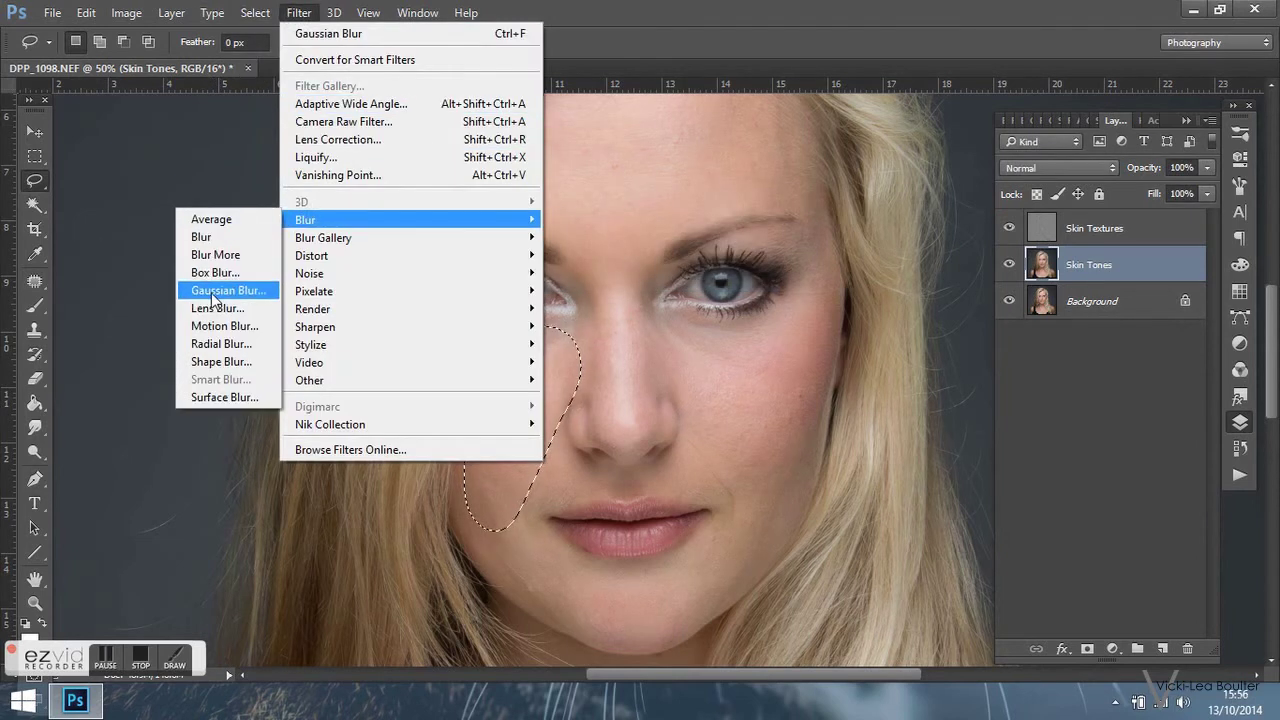
{"action": "left_click", "coordinate": [230, 290]}
{"action": "left_click_drag", "start_coordinate": [935, 545], "coordinate": [952, 546]}
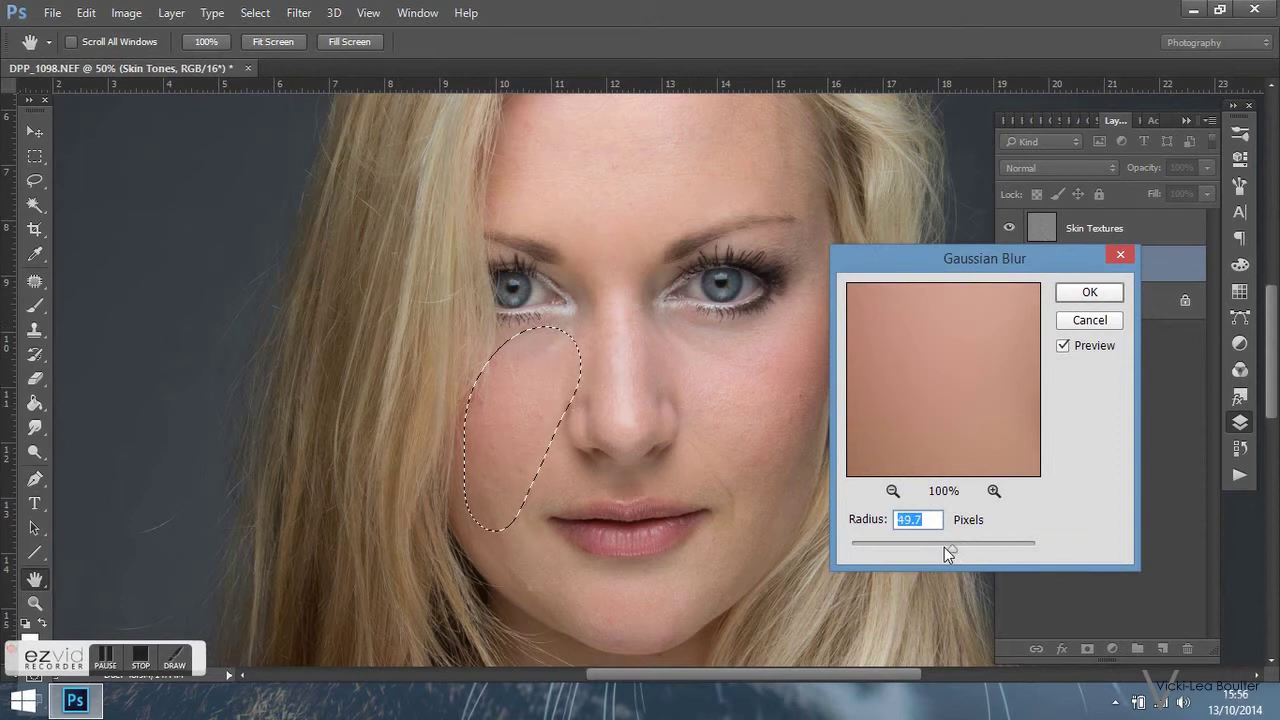
{"action": "left_click", "coordinate": [1089, 292]}
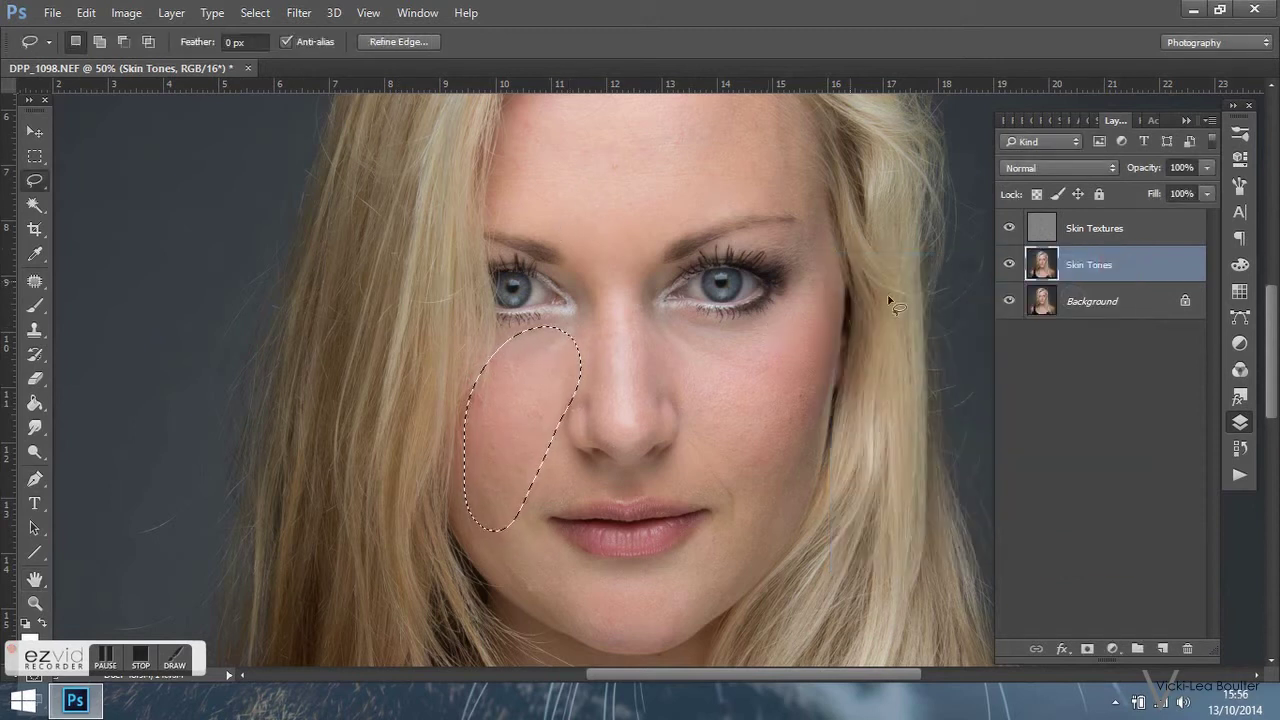
{"action": "scroll", "coordinate": [650, 380], "scroll_direction": "up", "scroll_amount": 3}
{"action": "mouse_move", "coordinate": [641, 143]}
{"action": "left_mouse_down"}
{"action": "mouse_move", "coordinate": [715, 128]}
{"action": "mouse_move", "coordinate": [809, 216]}
{"action": "mouse_move", "coordinate": [615, 345]}
{"action": "mouse_move", "coordinate": [565, 136]}
{"action": "left_mouse_up"}
Feather the forehead selection and apply a 66.4-pixel Gaussian Blur to it
{"action": "left_click", "coordinate": [255, 12]}
{"action": "mouse_move", "coordinate": [267, 255]}
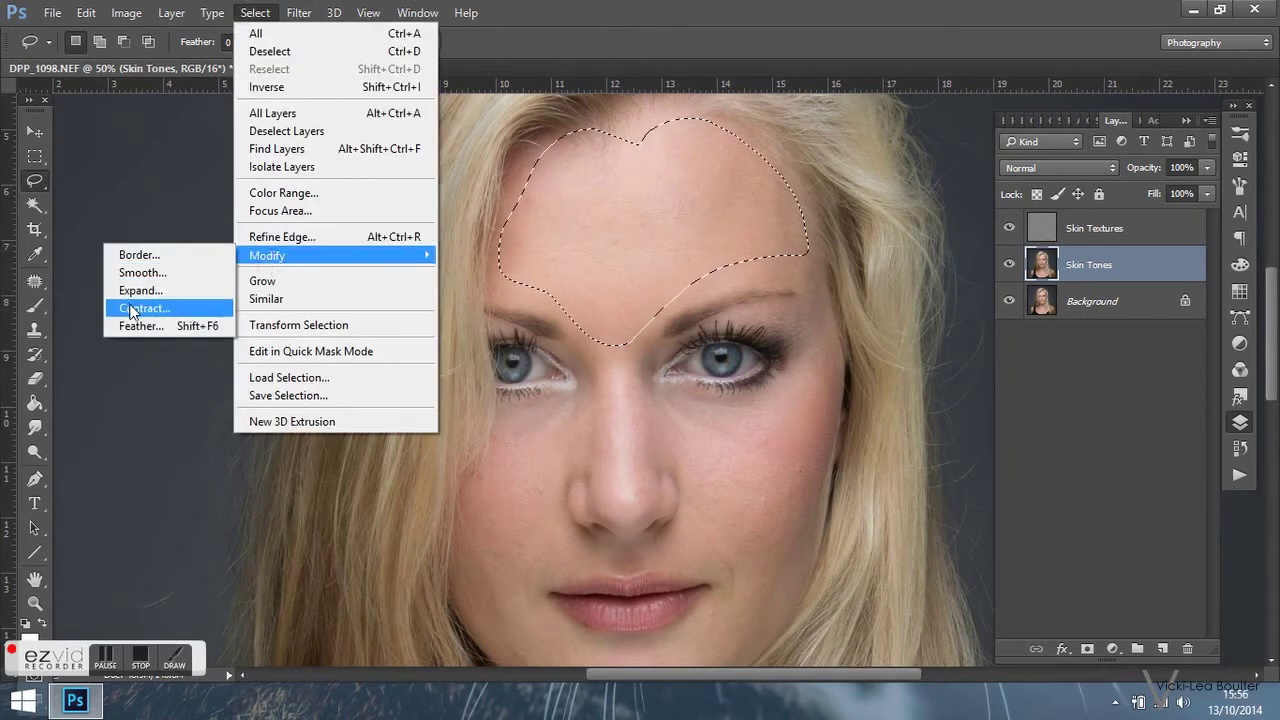
{"action": "left_click", "coordinate": [145, 326]}
{"action": "key", "text": "Return"}
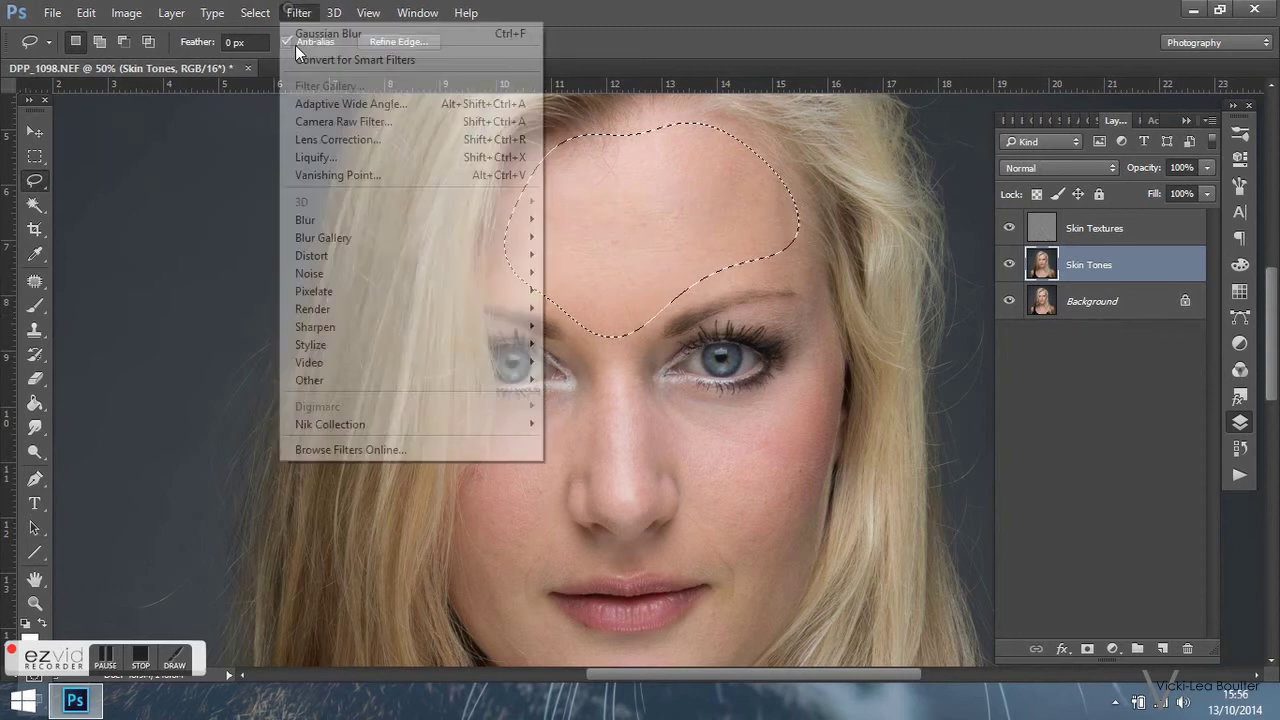
{"action": "mouse_move", "coordinate": [305, 220]}
{"action": "left_click", "coordinate": [196, 289]}
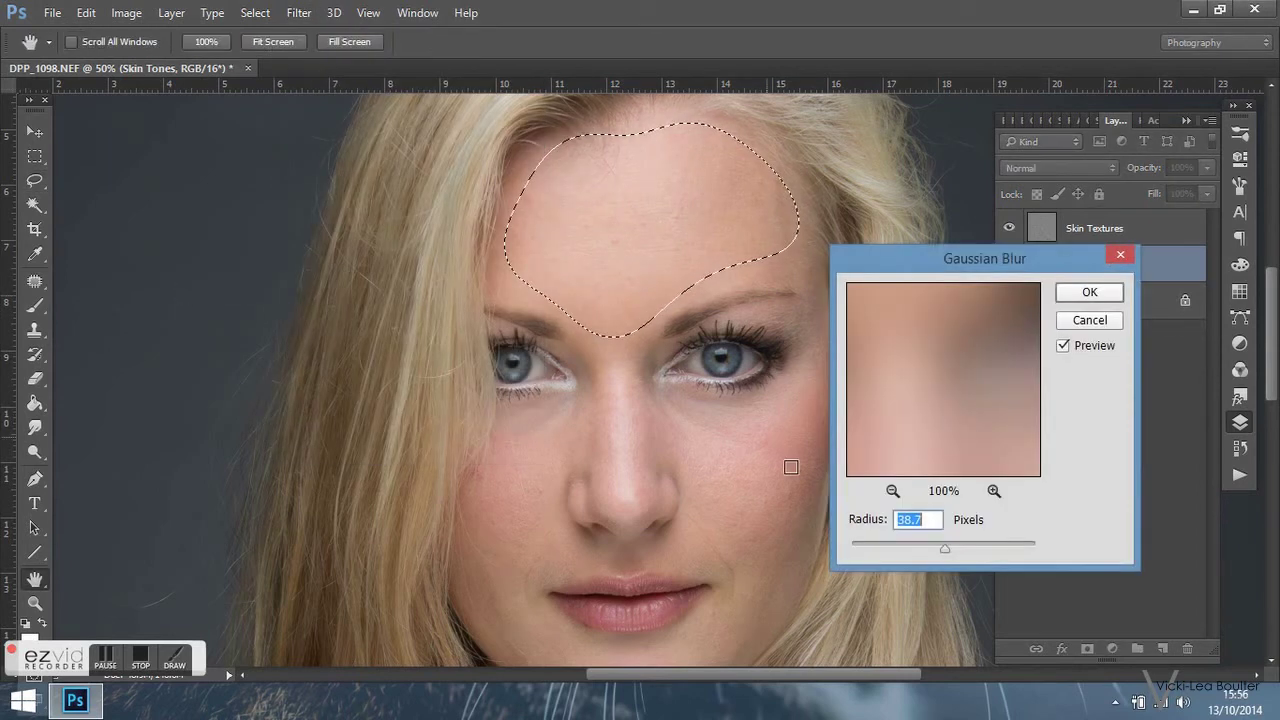
{"action": "left_click_drag", "start_coordinate": [935, 546], "coordinate": [951, 548]}
{"action": "left_click", "coordinate": [1079, 294]}
Lasso the chin area below the mouth and feather it by 5 pixels
{"action": "scroll", "coordinate": [1275, 328], "scroll_direction": "down", "scroll_amount": 4}
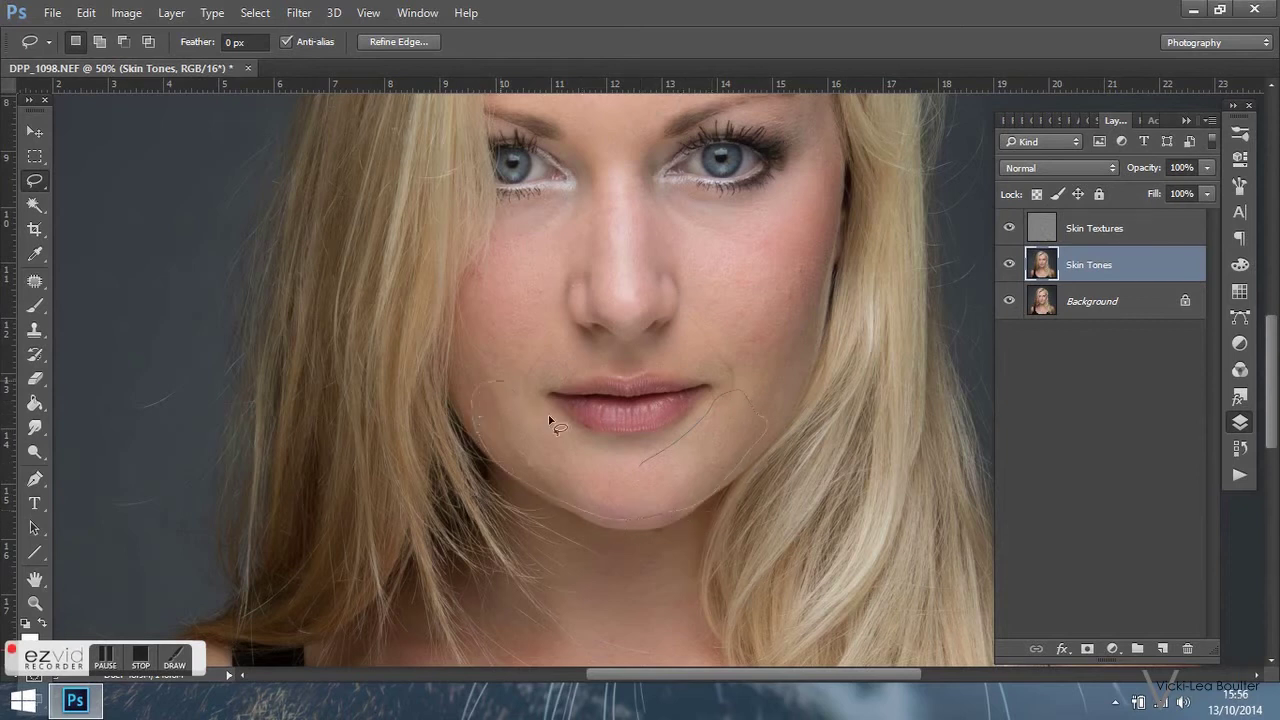
{"action": "left_click_drag", "start_coordinate": [549, 420], "coordinate": [500, 382]}
{"action": "left_click", "coordinate": [255, 12]}
{"action": "mouse_move", "coordinate": [300, 255]}
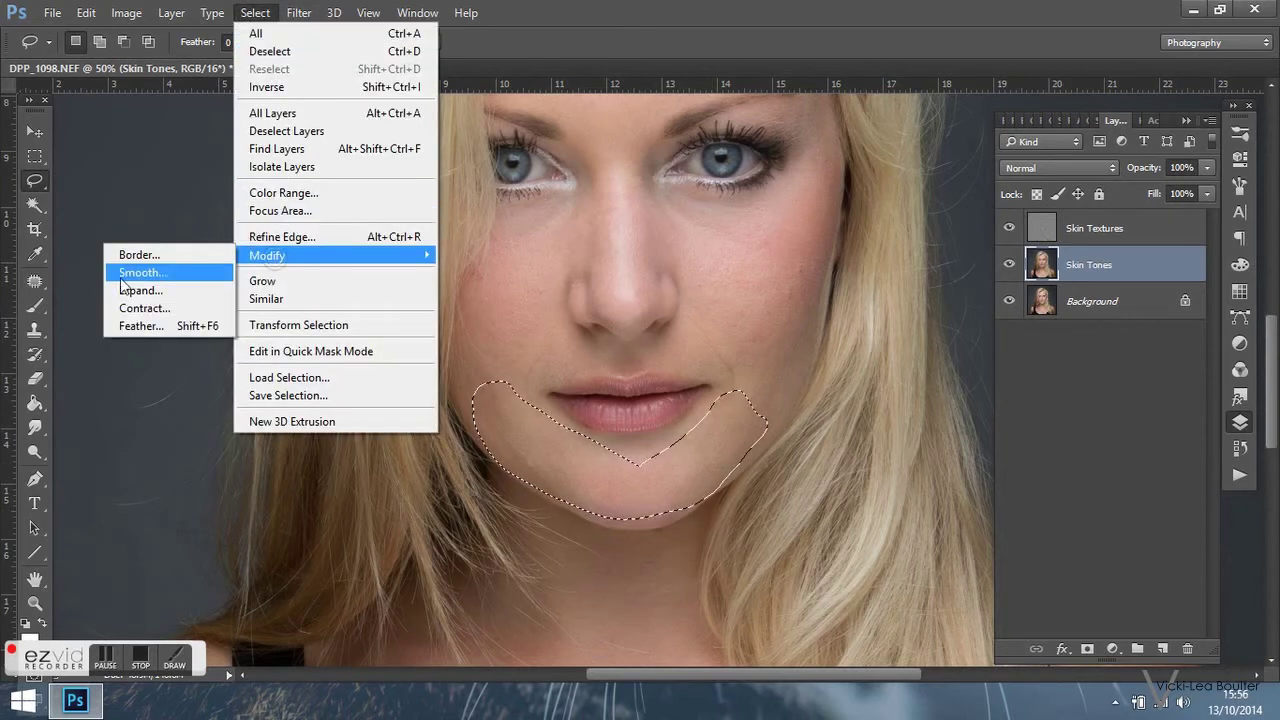
{"action": "left_click", "coordinate": [140, 326]}
{"action": "type", "text": "50"}
{"action": "left_click", "coordinate": [734, 235]}
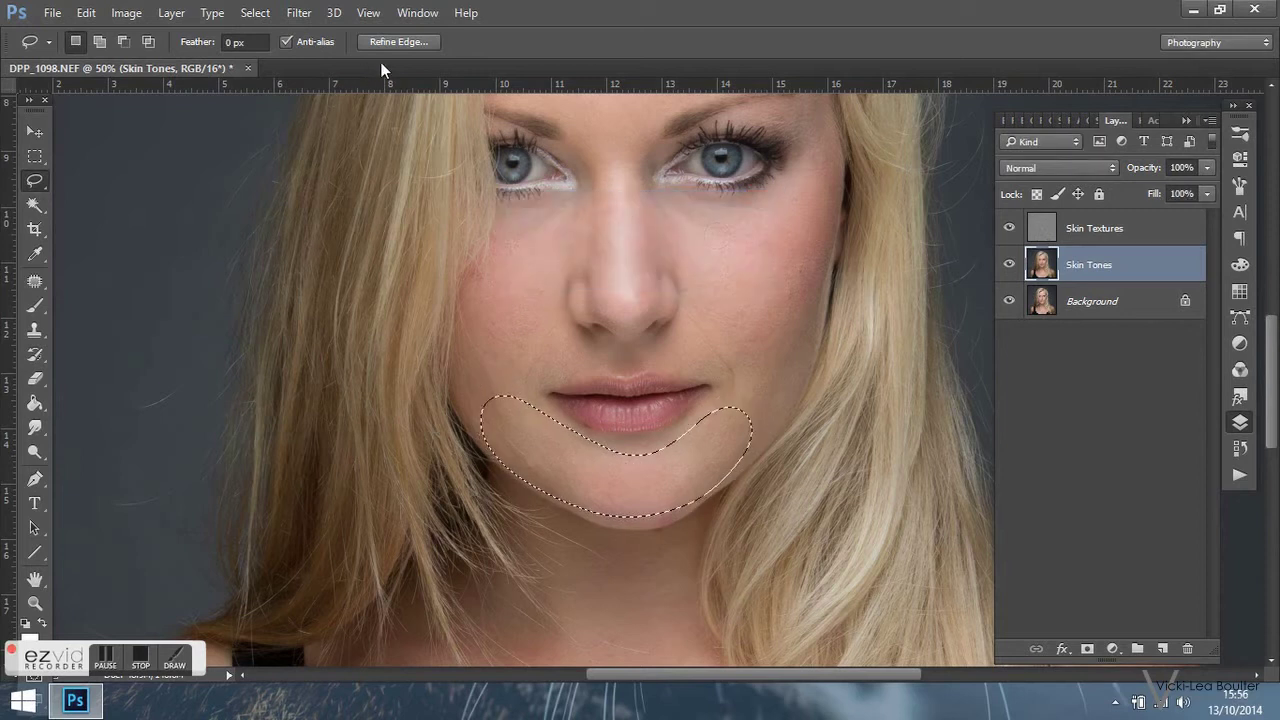
Gaussian-blur the chin, then start outlining the bridge of the nose
{"action": "left_click", "coordinate": [299, 13]}
{"action": "mouse_move", "coordinate": [310, 221]}
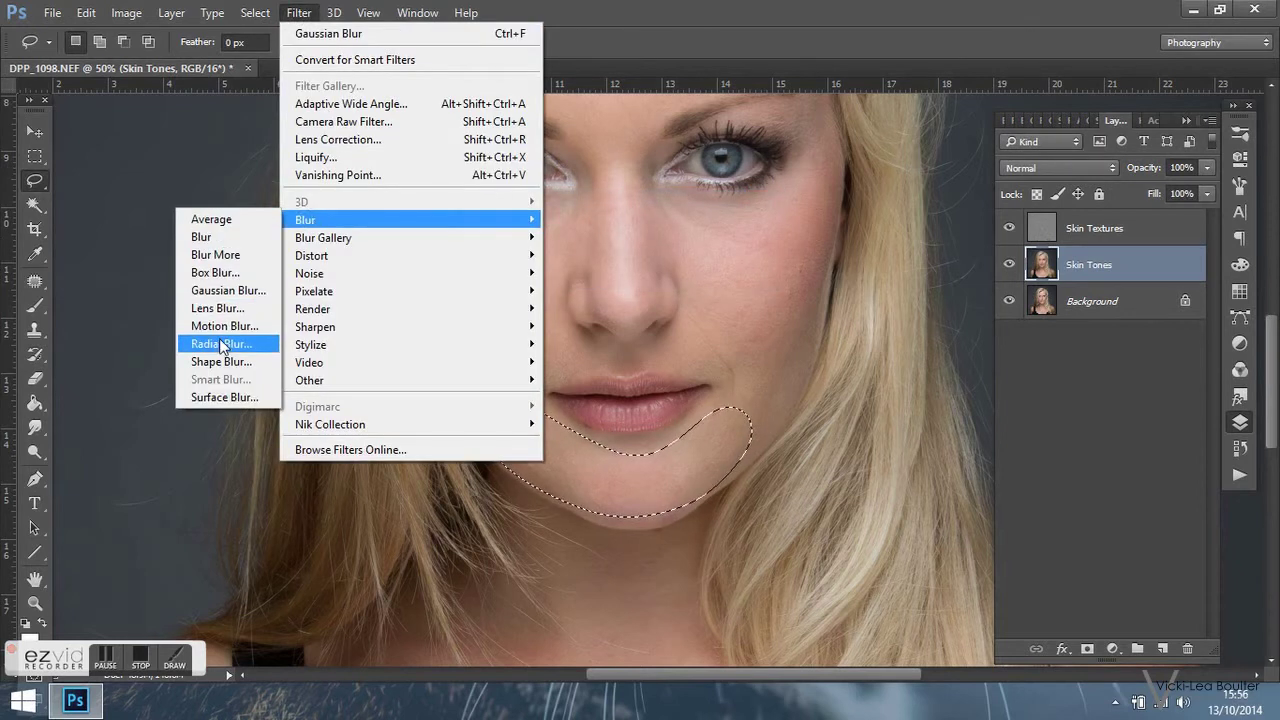
{"action": "left_click", "coordinate": [215, 290]}
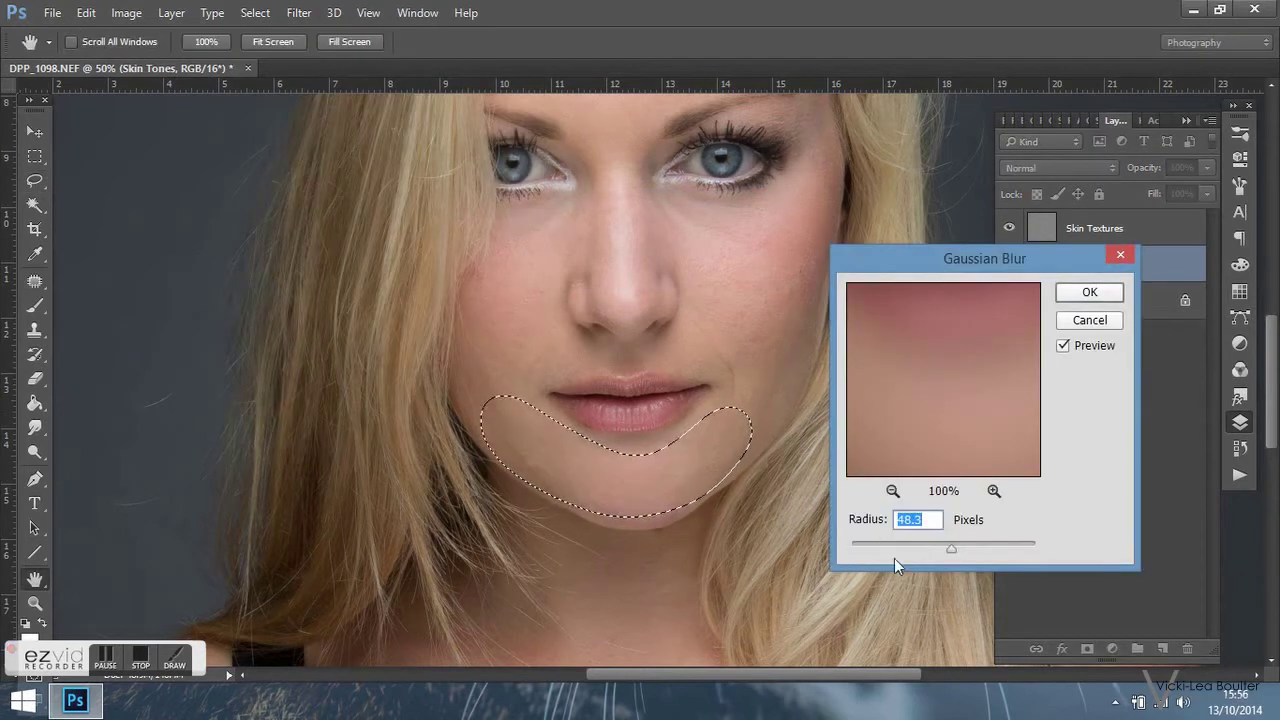
{"action": "left_click", "coordinate": [944, 551]}
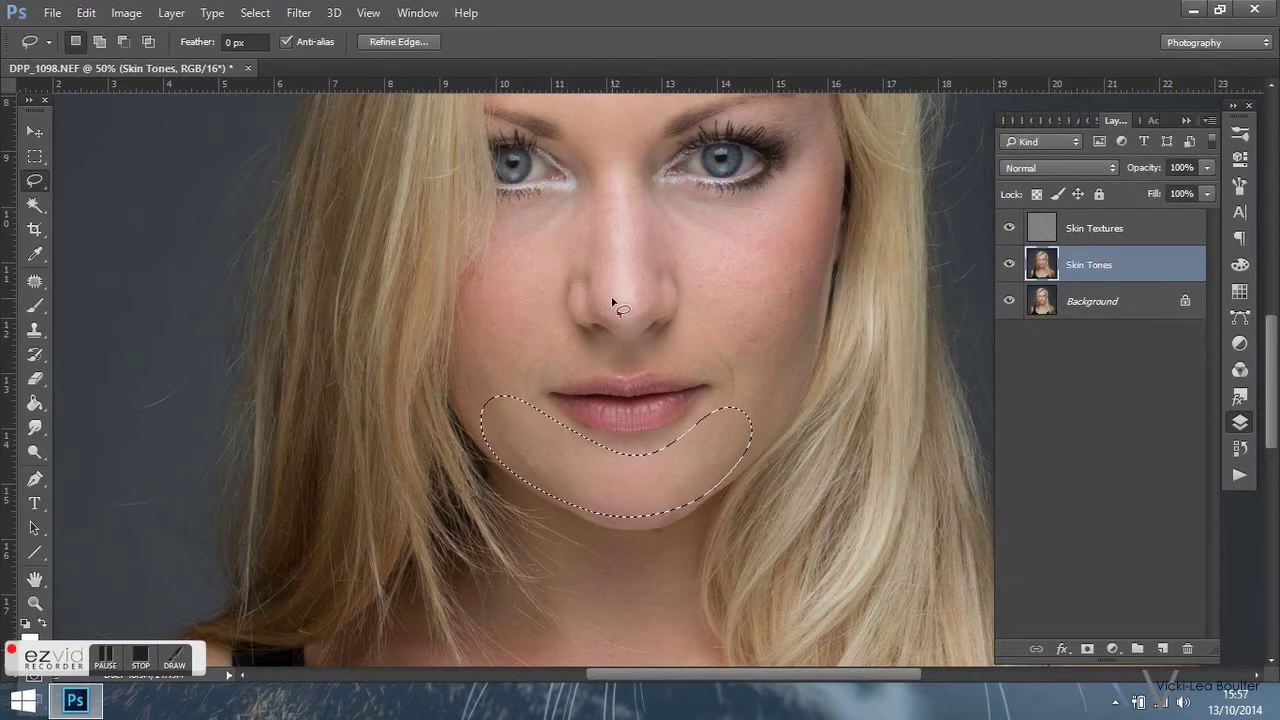
{"action": "left_click_drag", "start_coordinate": [605, 289], "coordinate": [643, 301]}
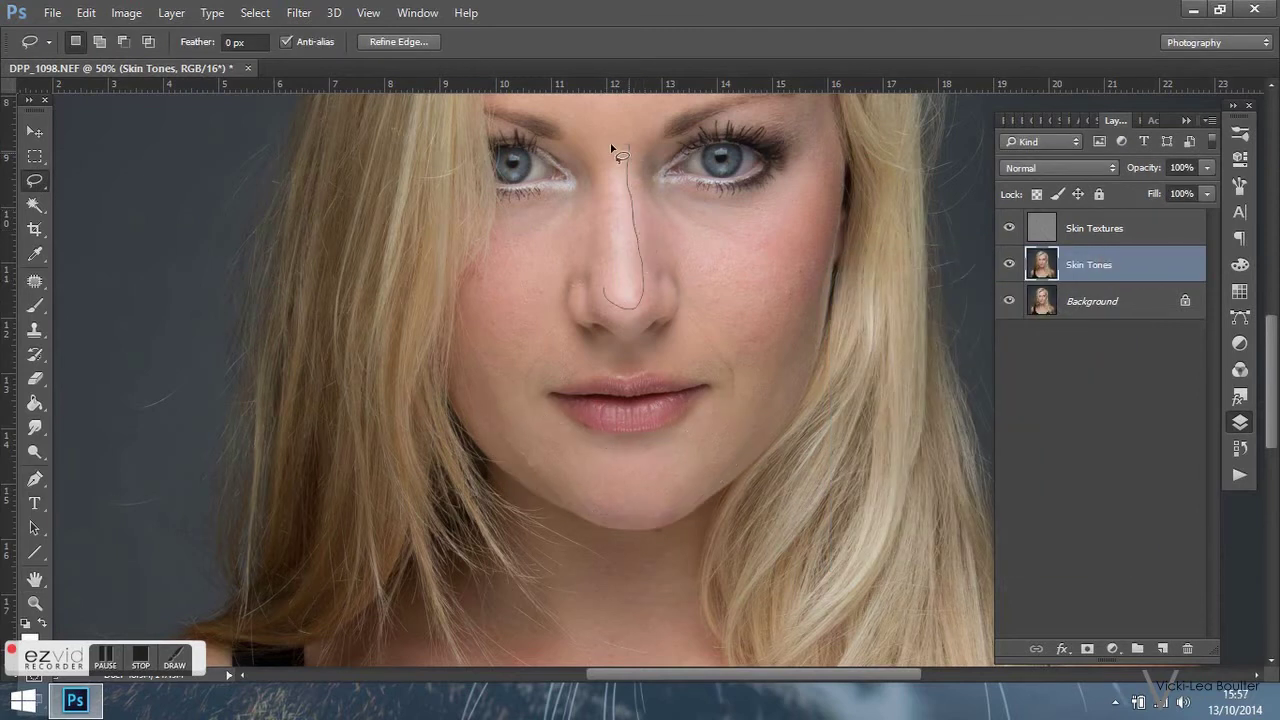
Finish the nose outline and feather it by 2 pixels, undoing an overly strong feather first
{"action": "left_click_drag", "start_coordinate": [608, 236], "coordinate": [604, 292]}
{"action": "left_click", "coordinate": [255, 12]}
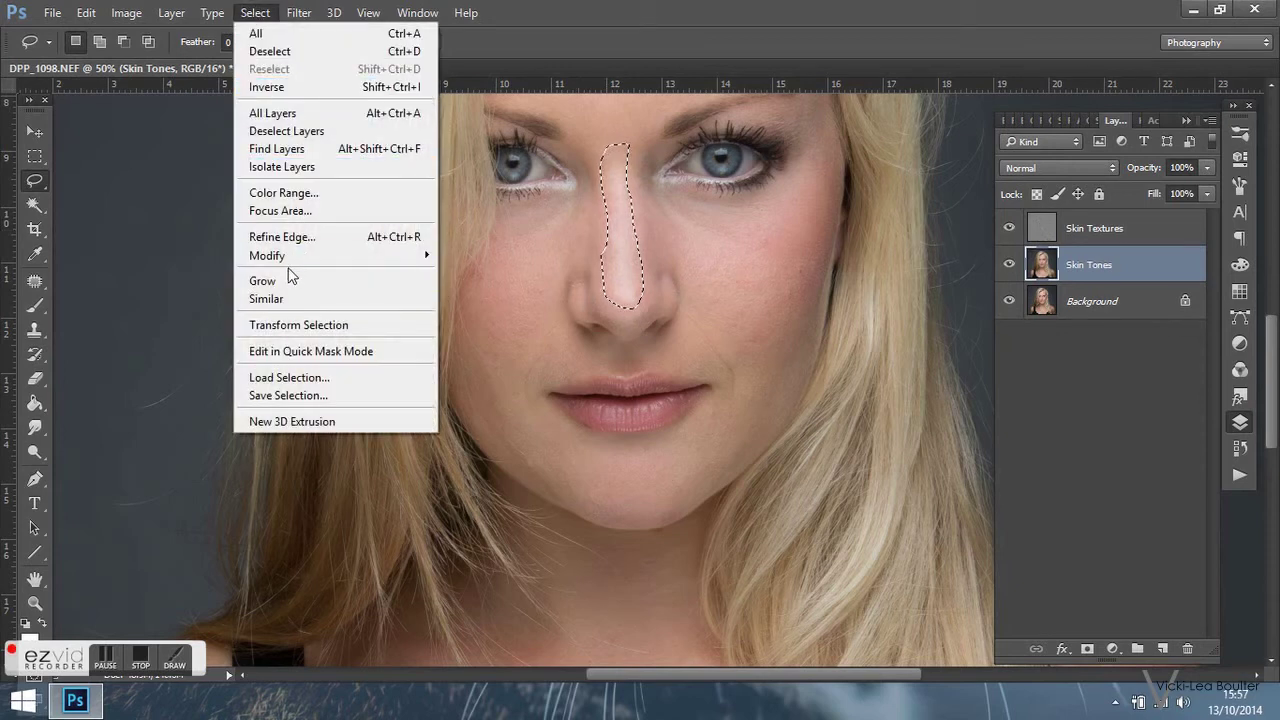
{"action": "mouse_move", "coordinate": [290, 256]}
{"action": "left_click", "coordinate": [149, 327]}
{"action": "left_click", "coordinate": [731, 239]}
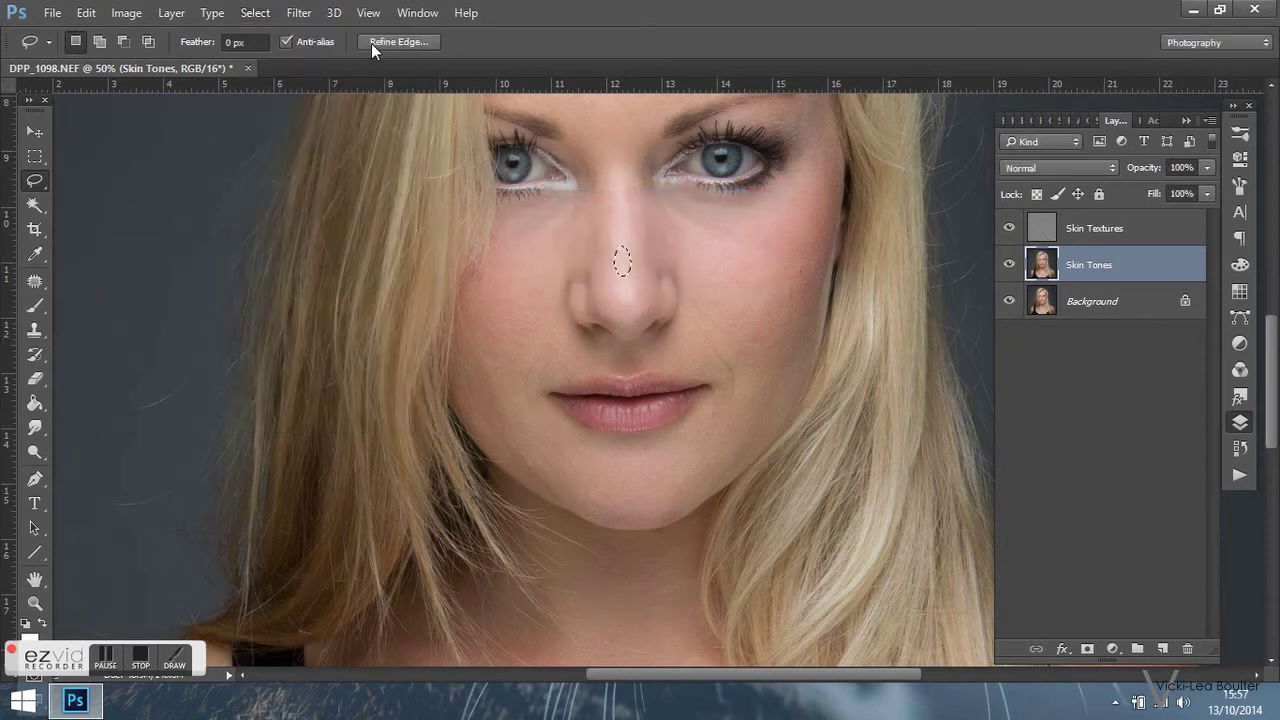
{"action": "key", "text": "ctrl+z"}
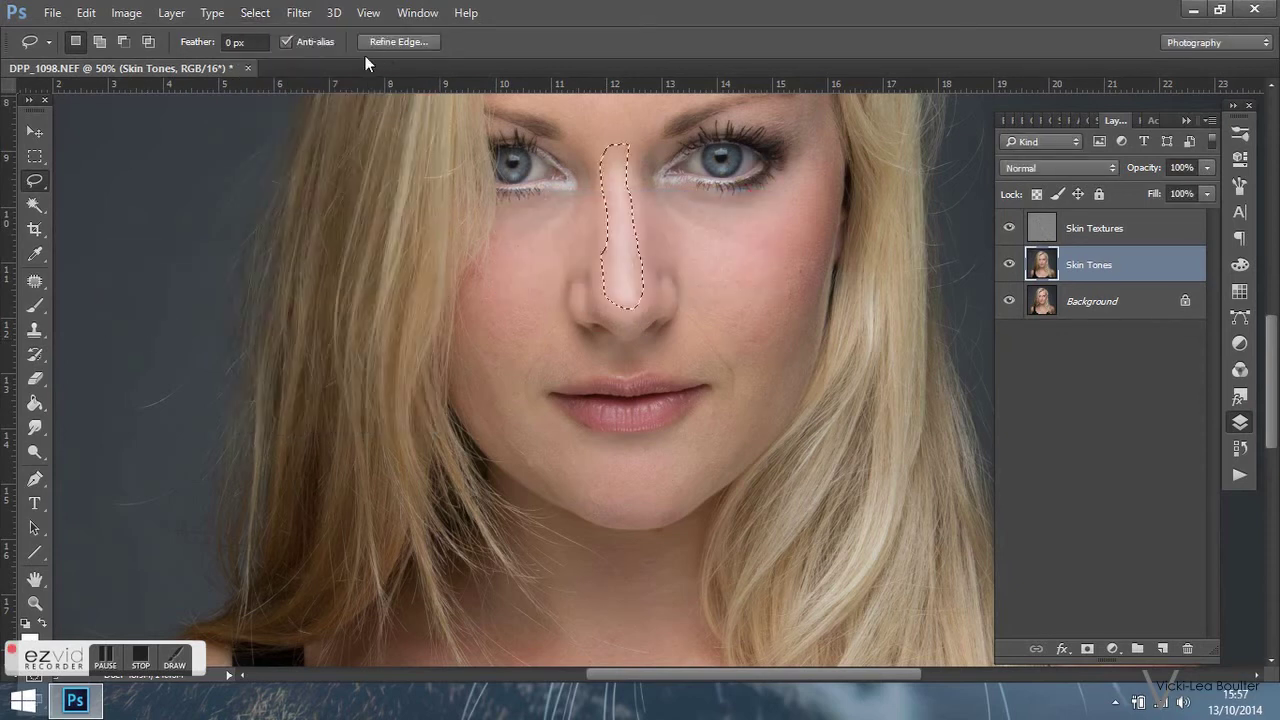
{"action": "left_click", "coordinate": [255, 12]}
{"action": "mouse_move", "coordinate": [255, 254]}
{"action": "left_click", "coordinate": [170, 328]}
{"action": "type", "text": "2"}
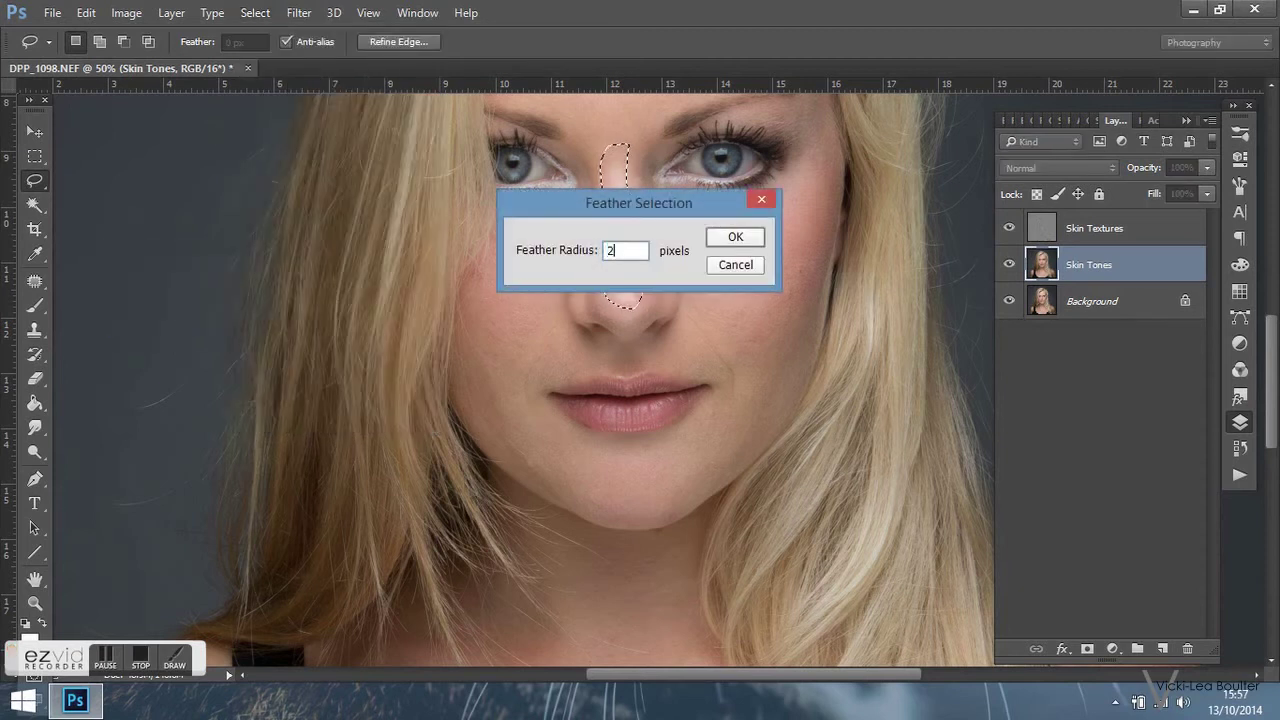
{"action": "key", "text": "Return"}
Apply a 16.8-pixel Gaussian Blur to the nose and clear the selection
{"action": "left_click", "coordinate": [298, 12]}
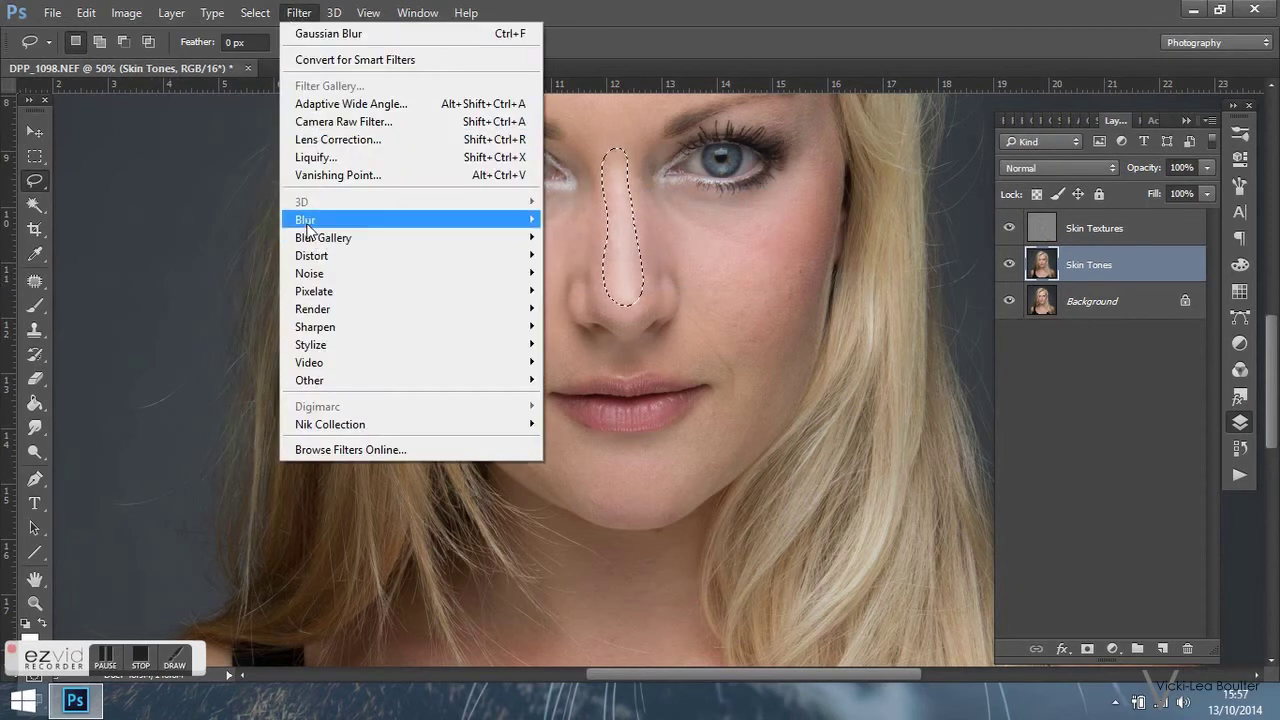
{"action": "mouse_move", "coordinate": [297, 218]}
{"action": "left_click", "coordinate": [229, 290]}
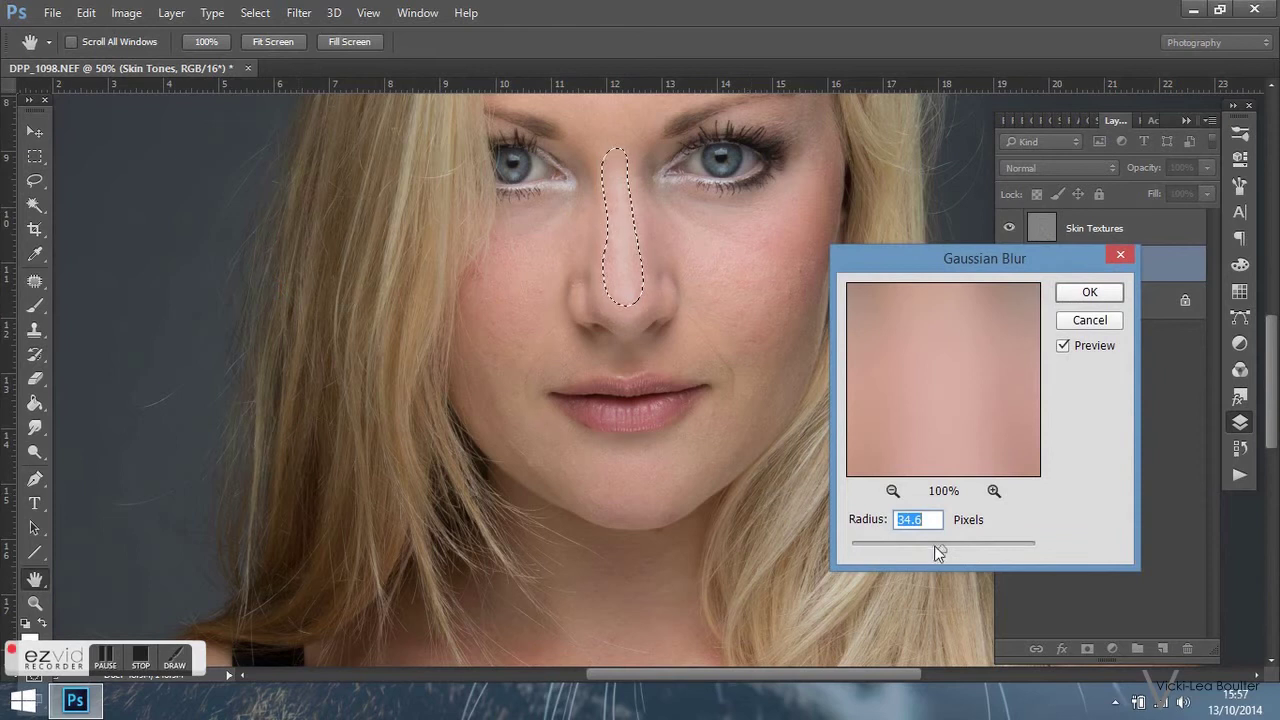
{"action": "left_click", "coordinate": [1089, 292]}
{"action": "key", "text": "ctrl+d"}
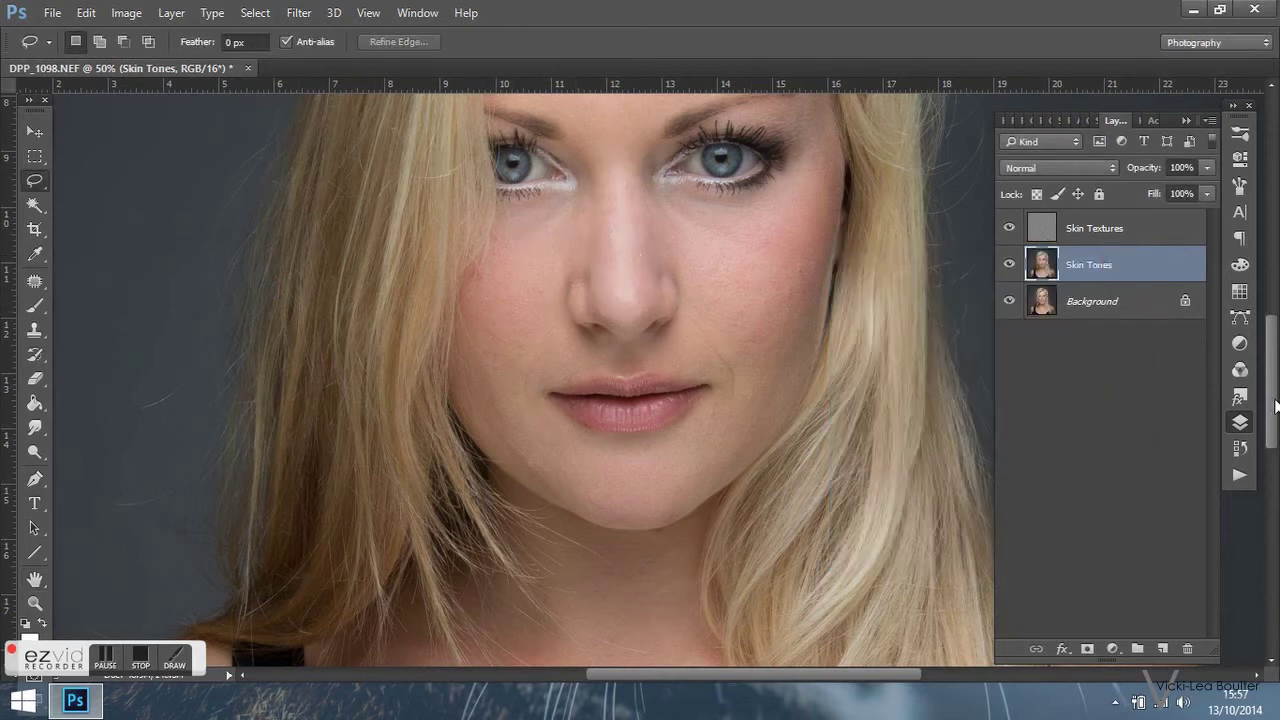
{"action": "scroll", "coordinate": [1275, 405], "scroll_direction": "up", "scroll_amount": 3}
Select Skin Textures, zoom to 100% on the forehead, and set up the Clone Stamp tool
{"action": "left_click", "coordinate": [1100, 236]}
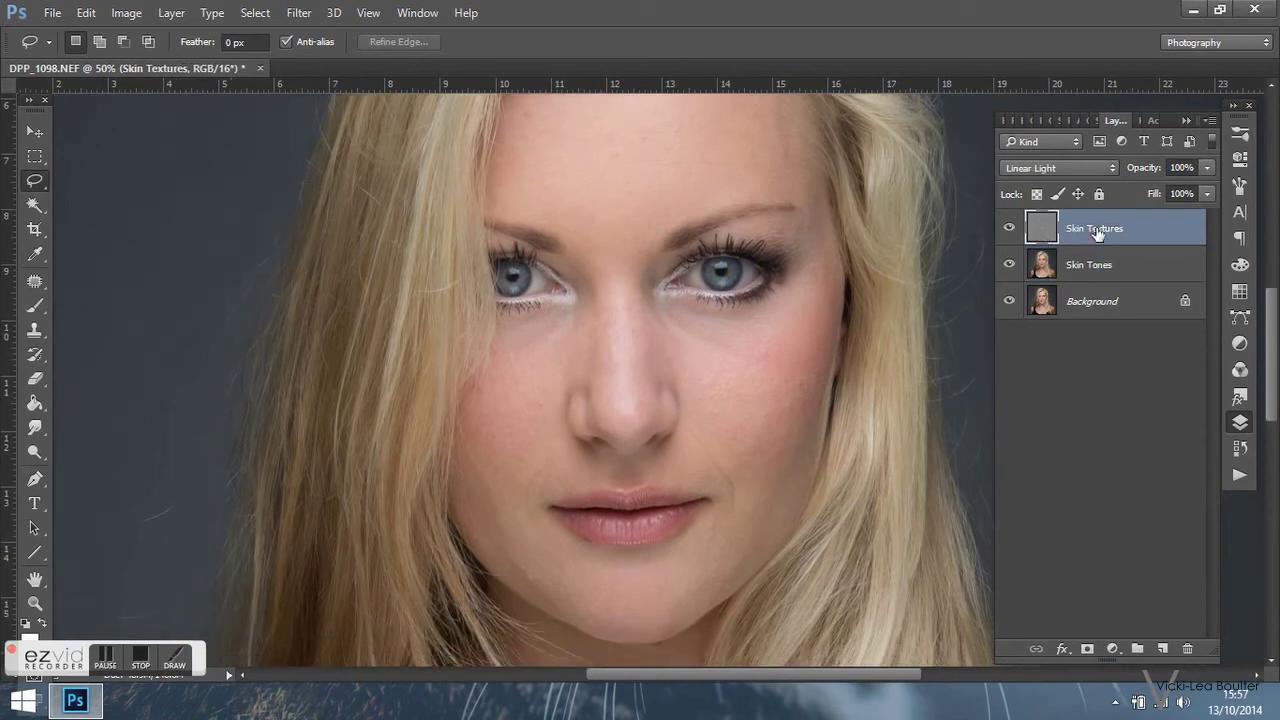
{"action": "scroll", "coordinate": [1275, 365], "scroll_direction": "up", "scroll_amount": 3}
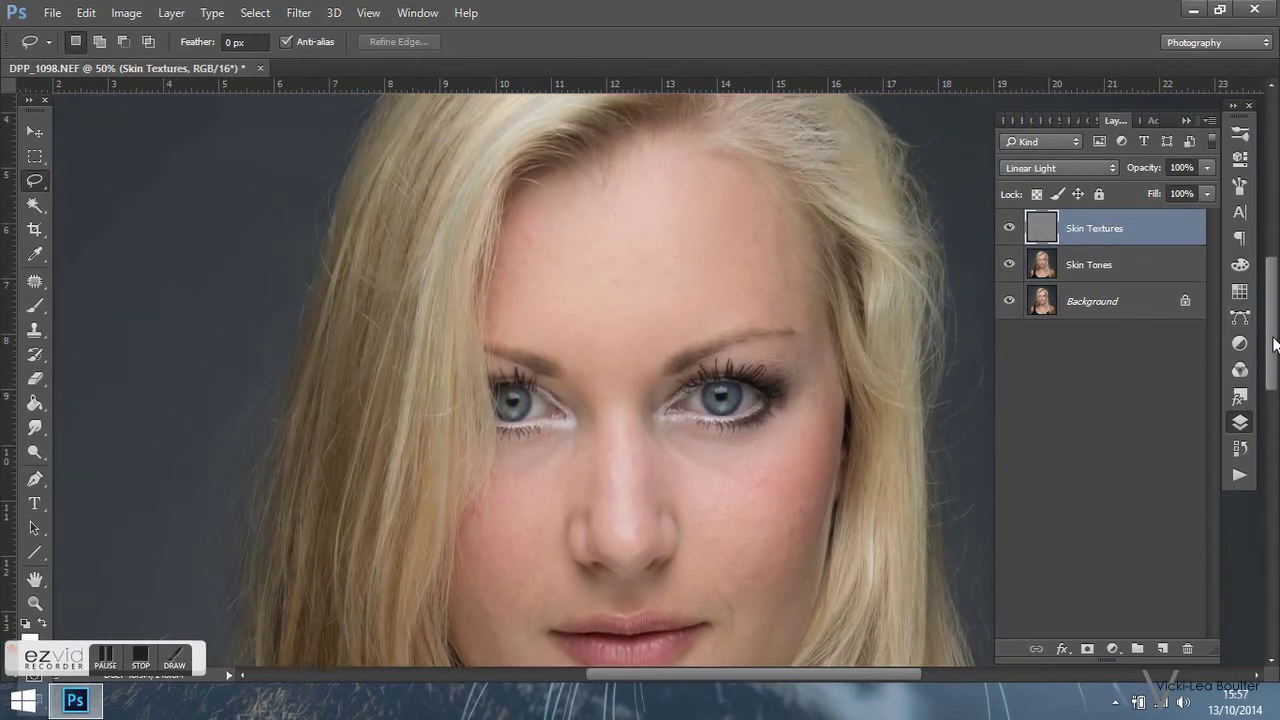
{"action": "key", "text": "ctrl+plus"}
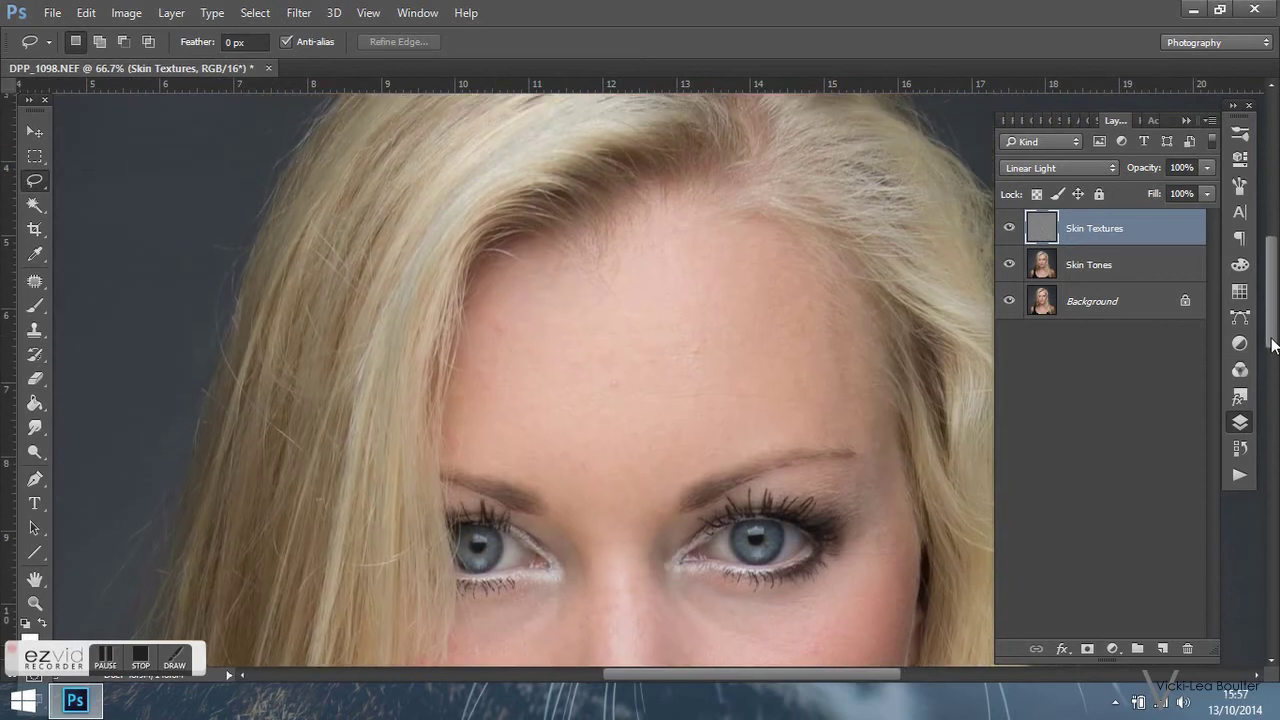
{"action": "scroll", "coordinate": [1272, 360], "scroll_direction": "up", "scroll_amount": 2}
{"action": "key", "text": "ctrl+plus"}
{"action": "left_click", "coordinate": [34, 332]}
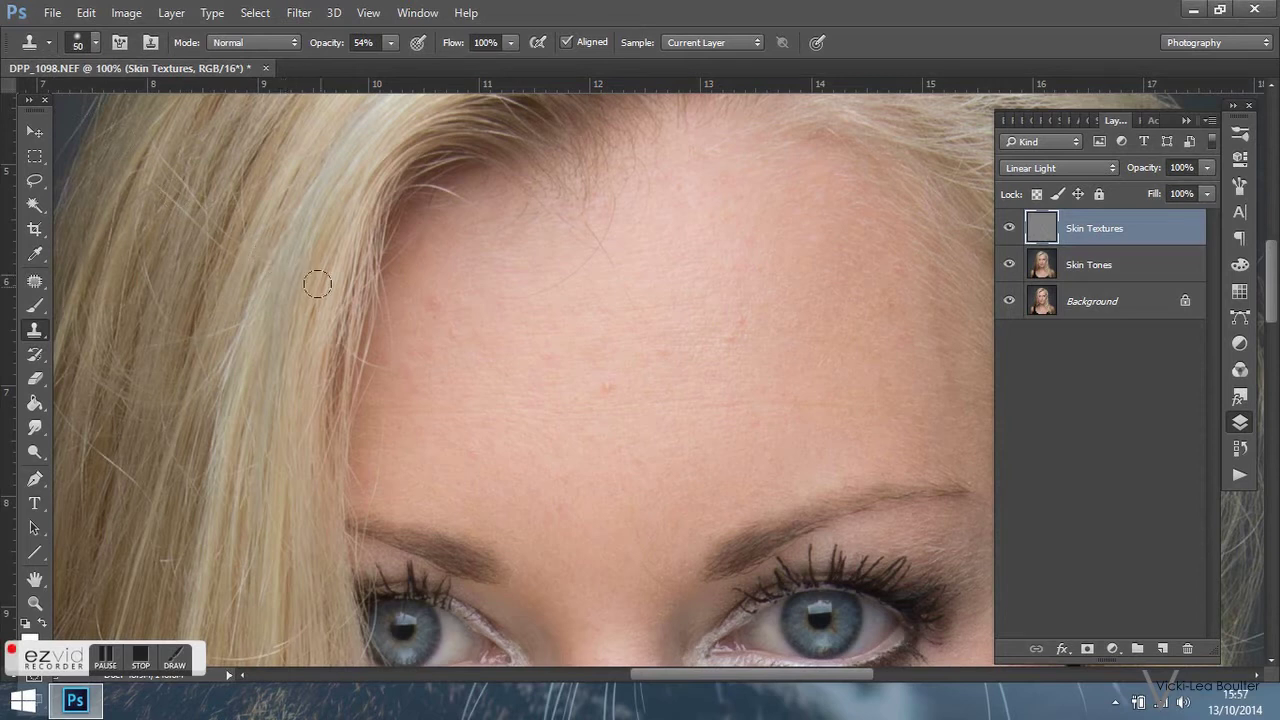
{"action": "left_click", "coordinate": [449, 254], "text": "alt"}
Raise clone opacity to 100% and stamp sampled clean forehead texture over a blemish
{"action": "left_click", "coordinate": [389, 44]}
{"action": "left_click_drag", "start_coordinate": [388, 47], "coordinate": [453, 74]}
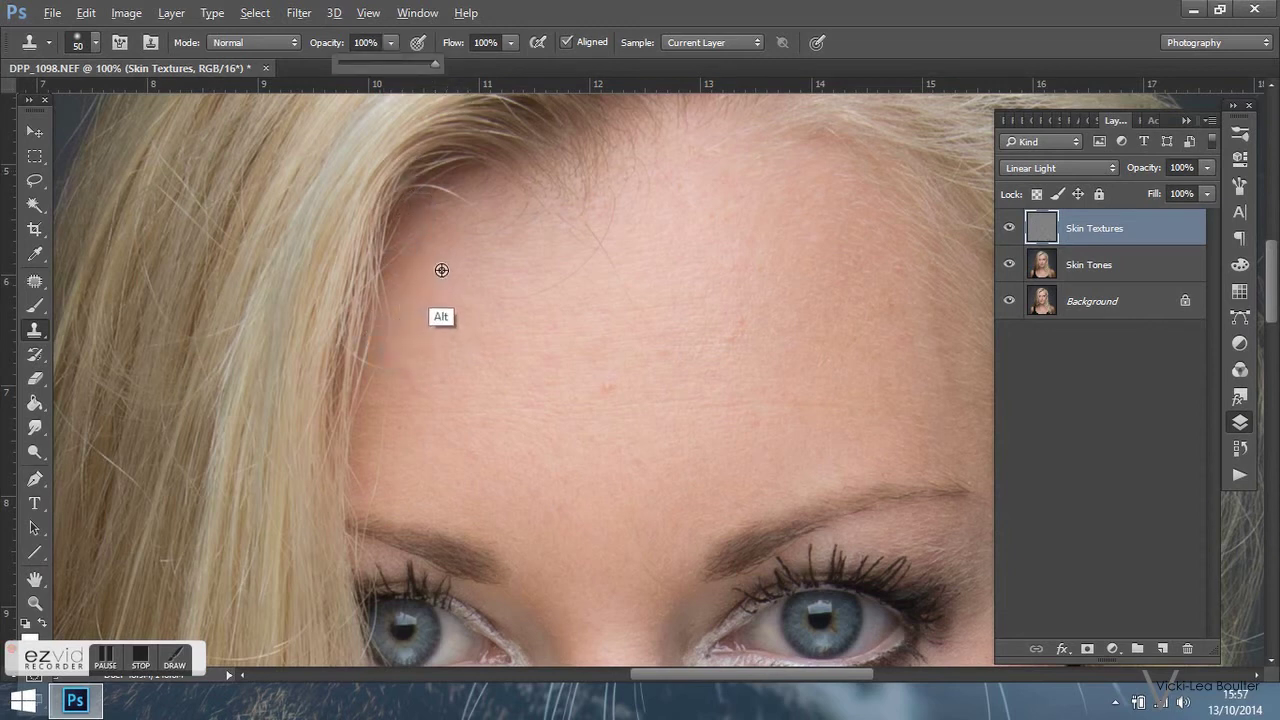
{"action": "key", "text": "alt"}
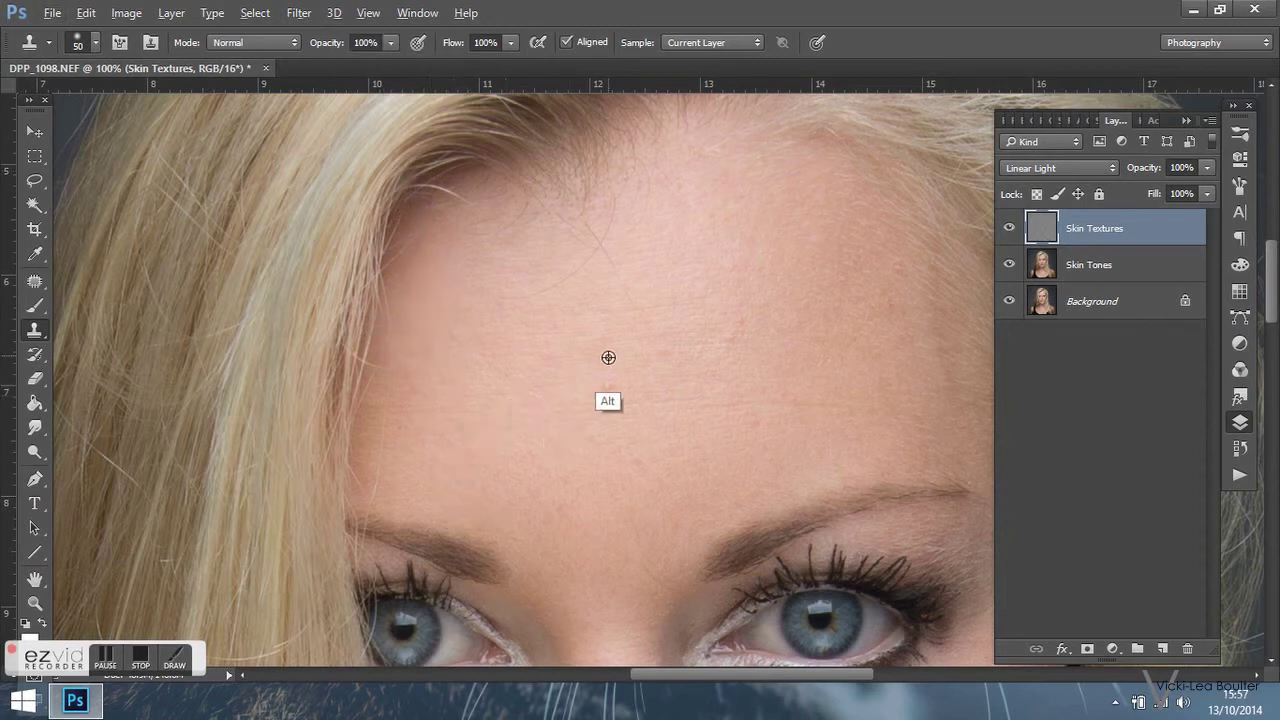
{"action": "left_click", "coordinate": [560, 386], "text": "alt"}
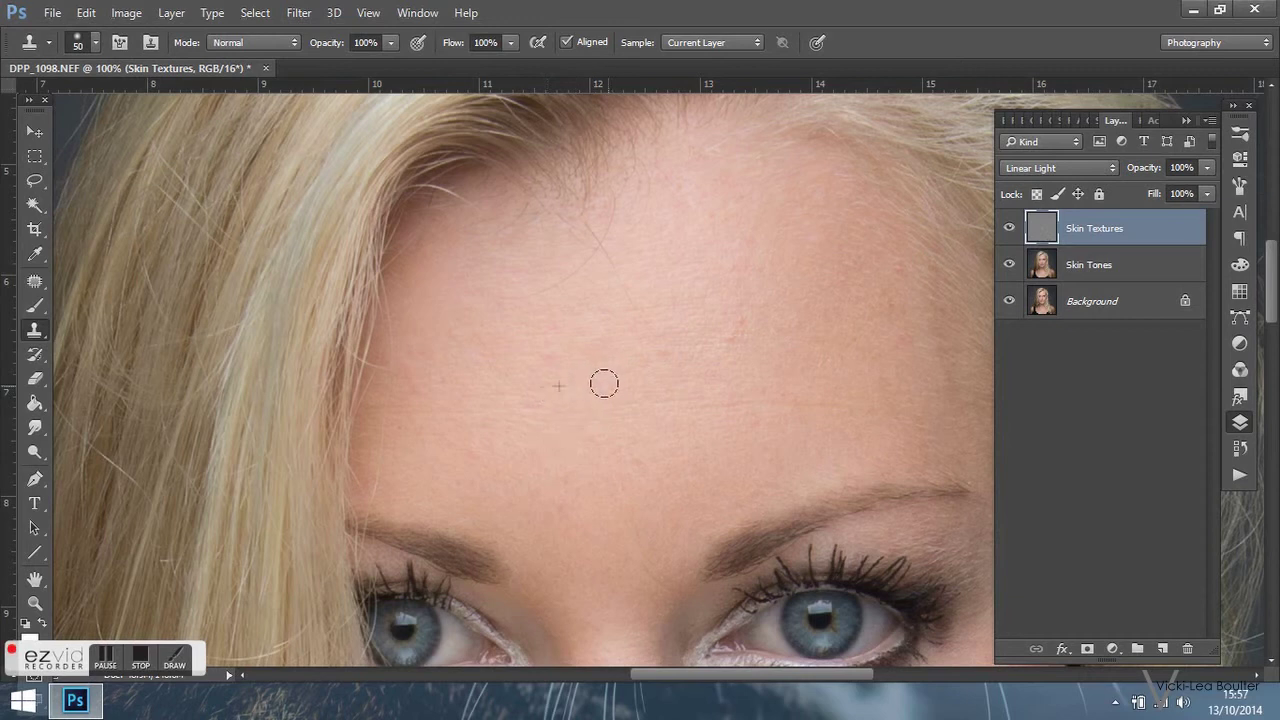
{"action": "left_click", "coordinate": [627, 447]}
{"action": "key", "text": "alt"}
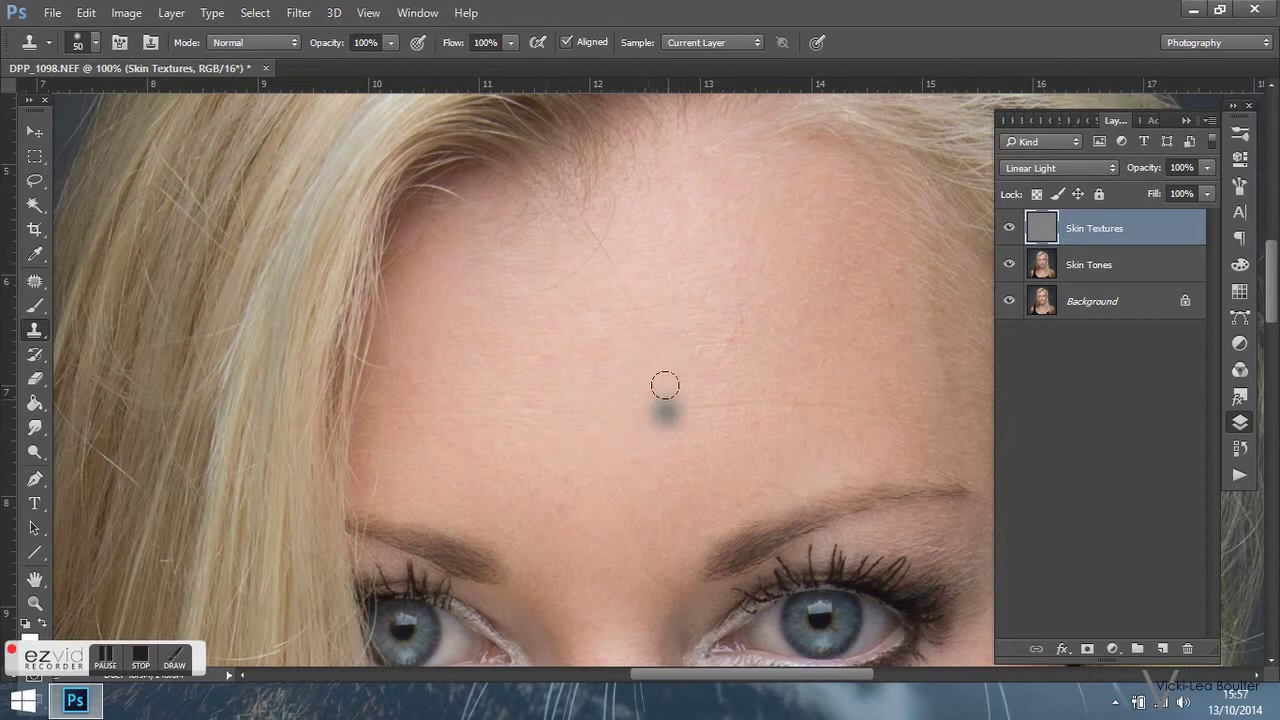
{"action": "key", "text": "alt"}
Resample clean forehead skin at several spots and clone it across the lower forehead
{"action": "left_click", "coordinate": [727, 259], "text": "alt"}
{"action": "key", "text": "alt"}
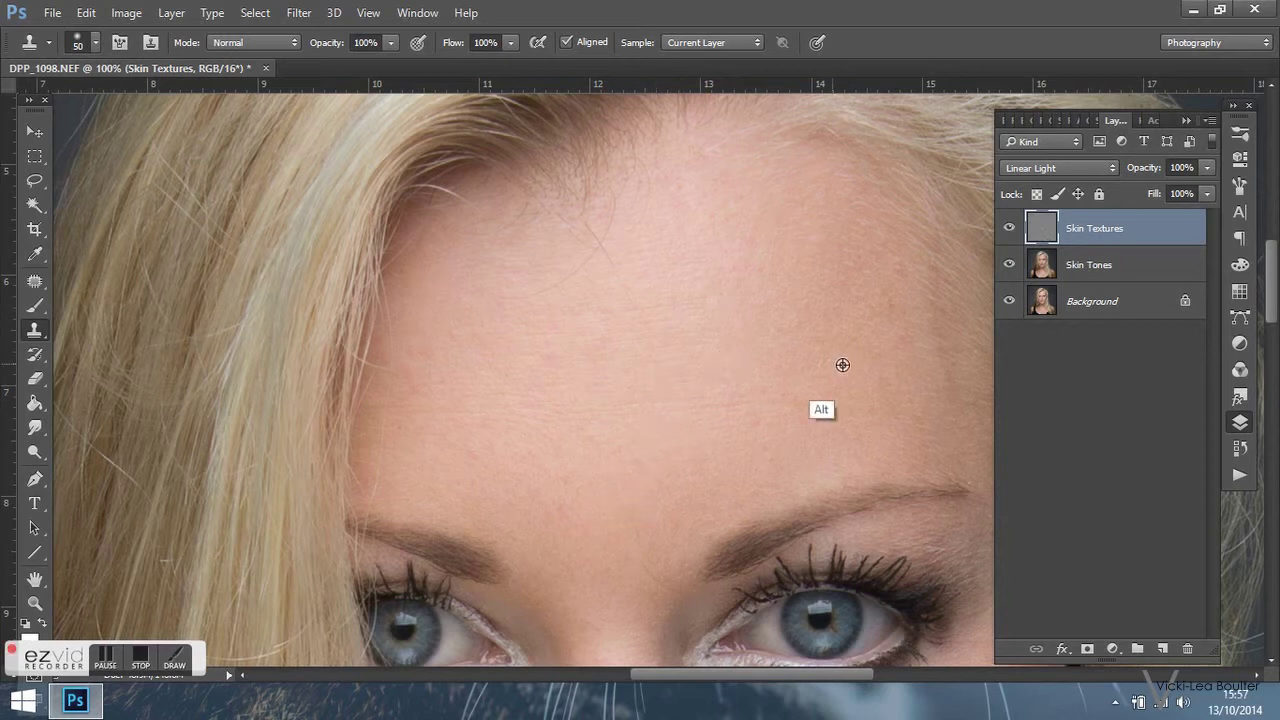
{"action": "left_click_drag", "start_coordinate": [634, 418], "coordinate": [717, 400]}
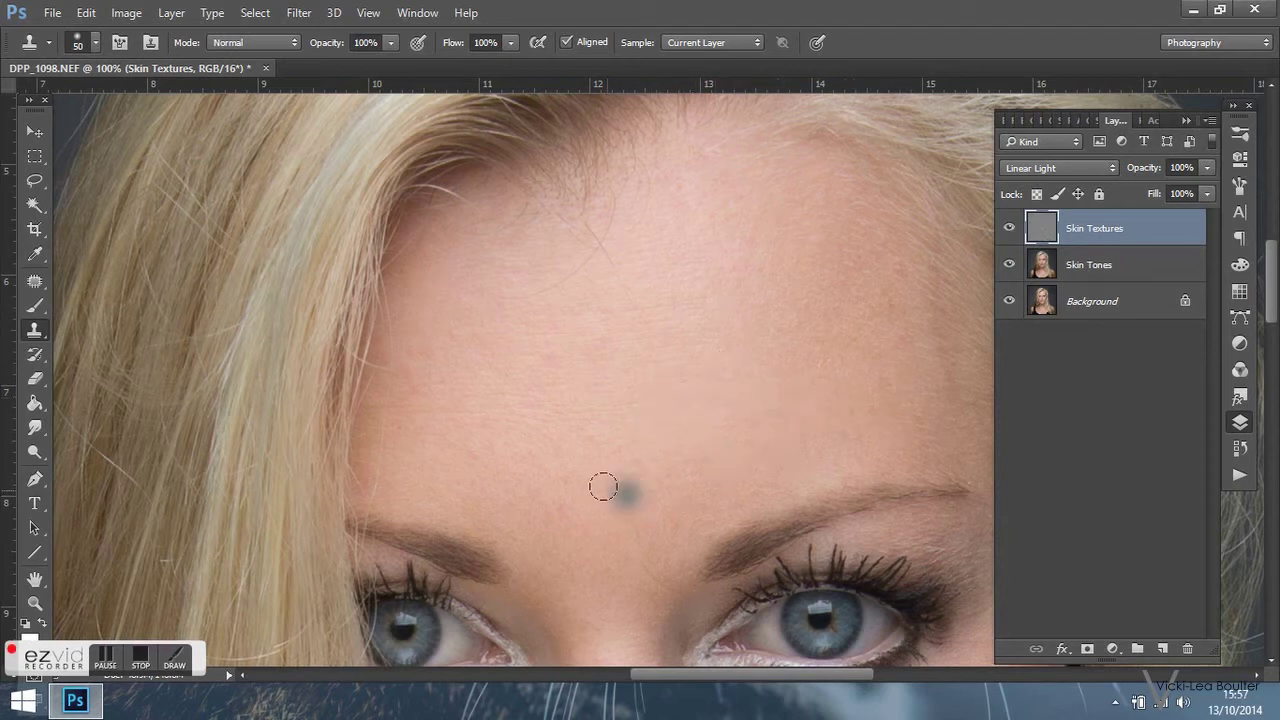
{"action": "left_click", "coordinate": [860, 380], "text": "alt"}
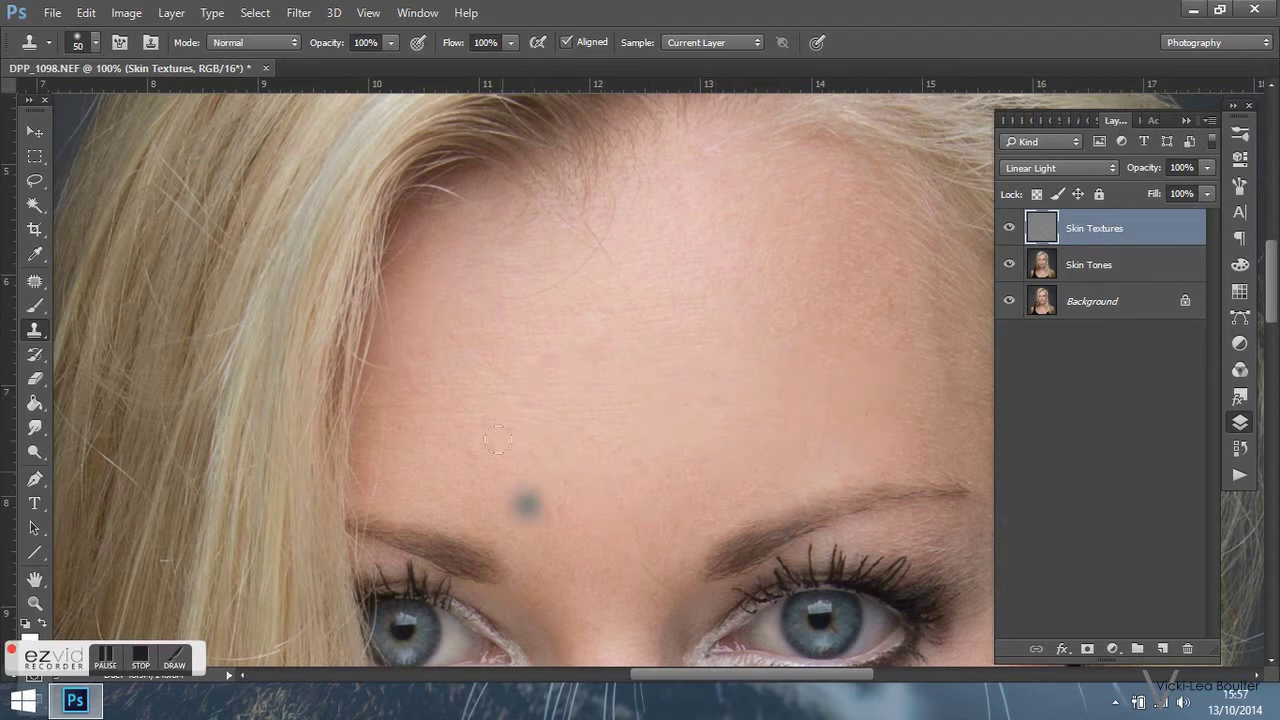
{"action": "left_click", "coordinate": [528, 331], "text": "alt"}
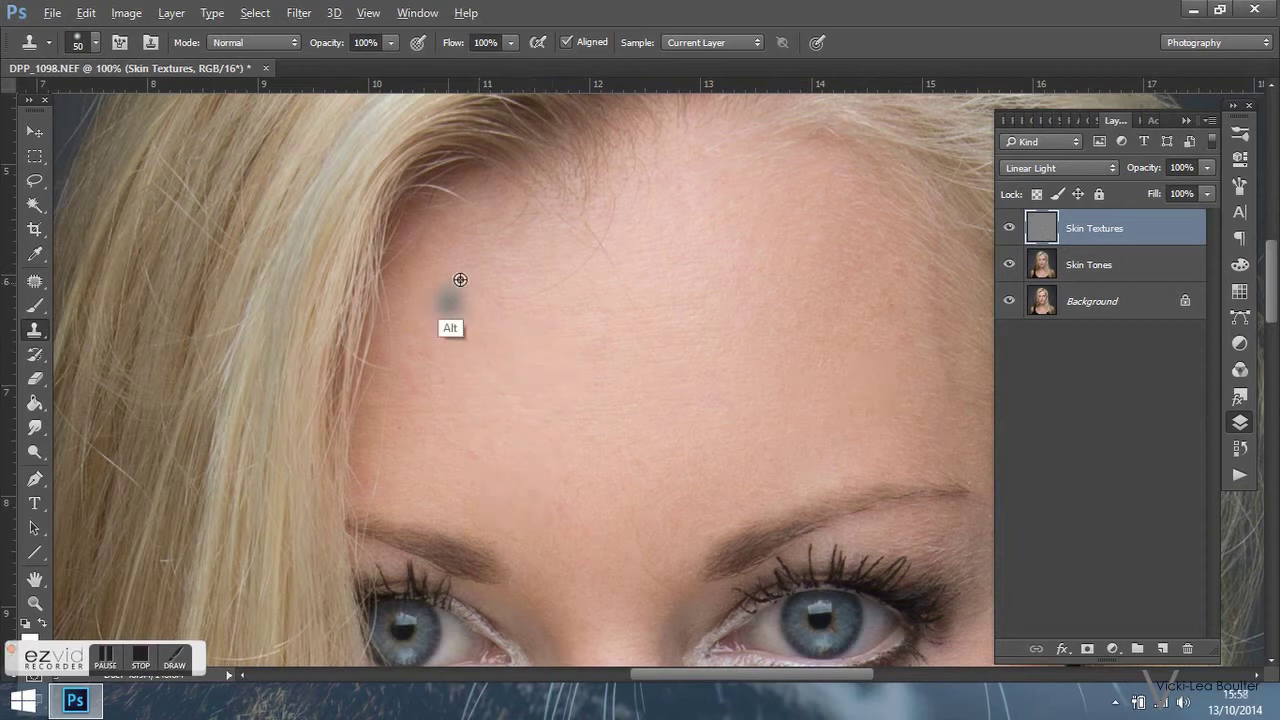
{"action": "left_click", "coordinate": [414, 311], "text": "alt"}
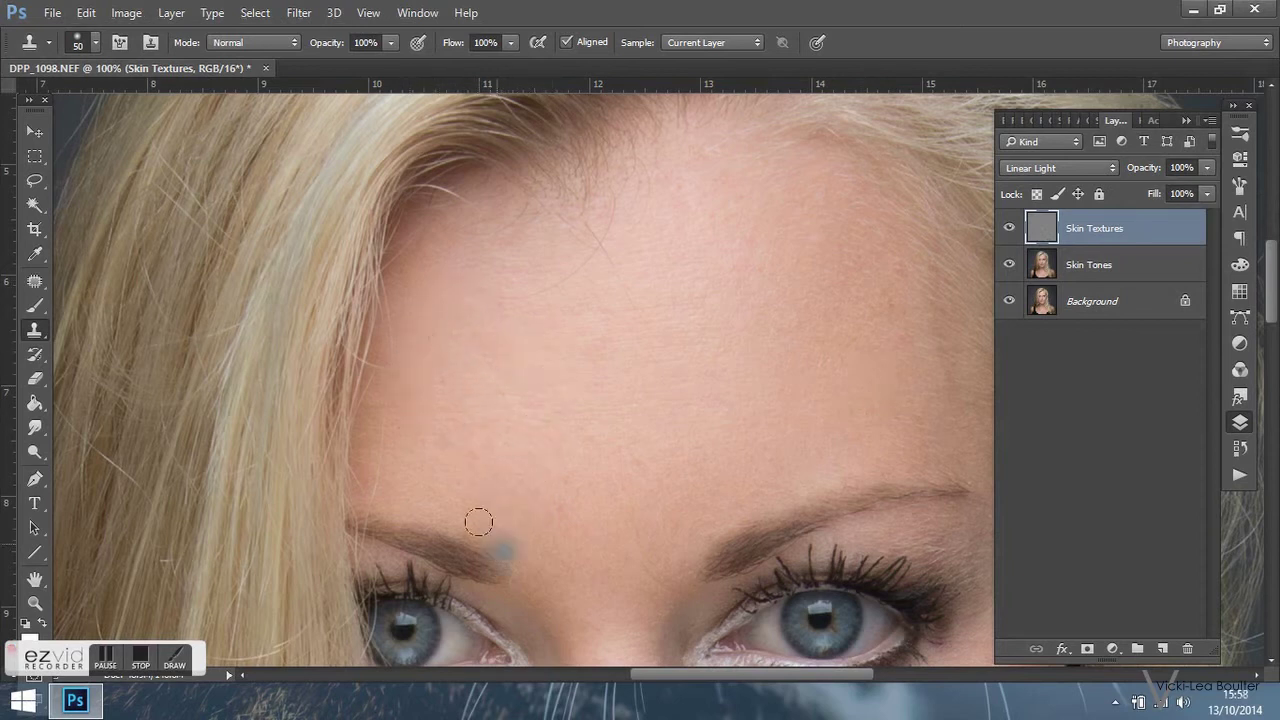
{"action": "left_click", "coordinate": [480, 437], "text": "alt"}
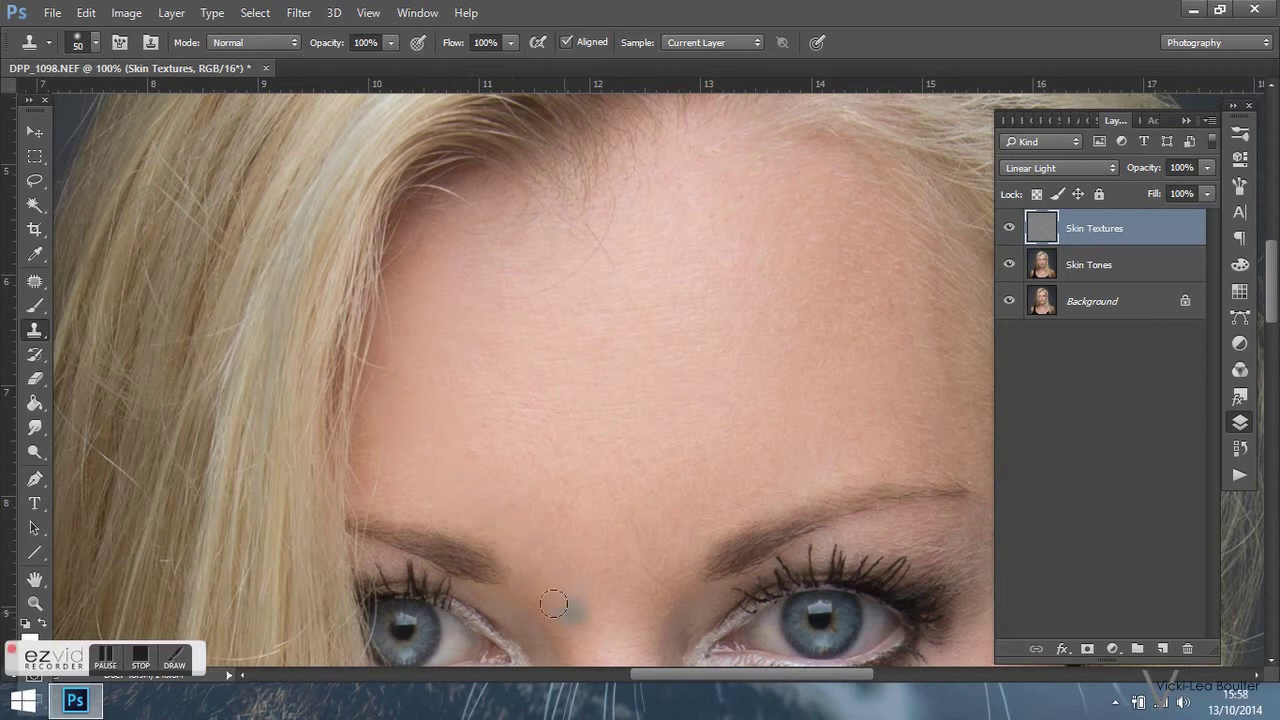
{"action": "scroll", "coordinate": [1275, 285], "scroll_direction": "down", "scroll_amount": 2}
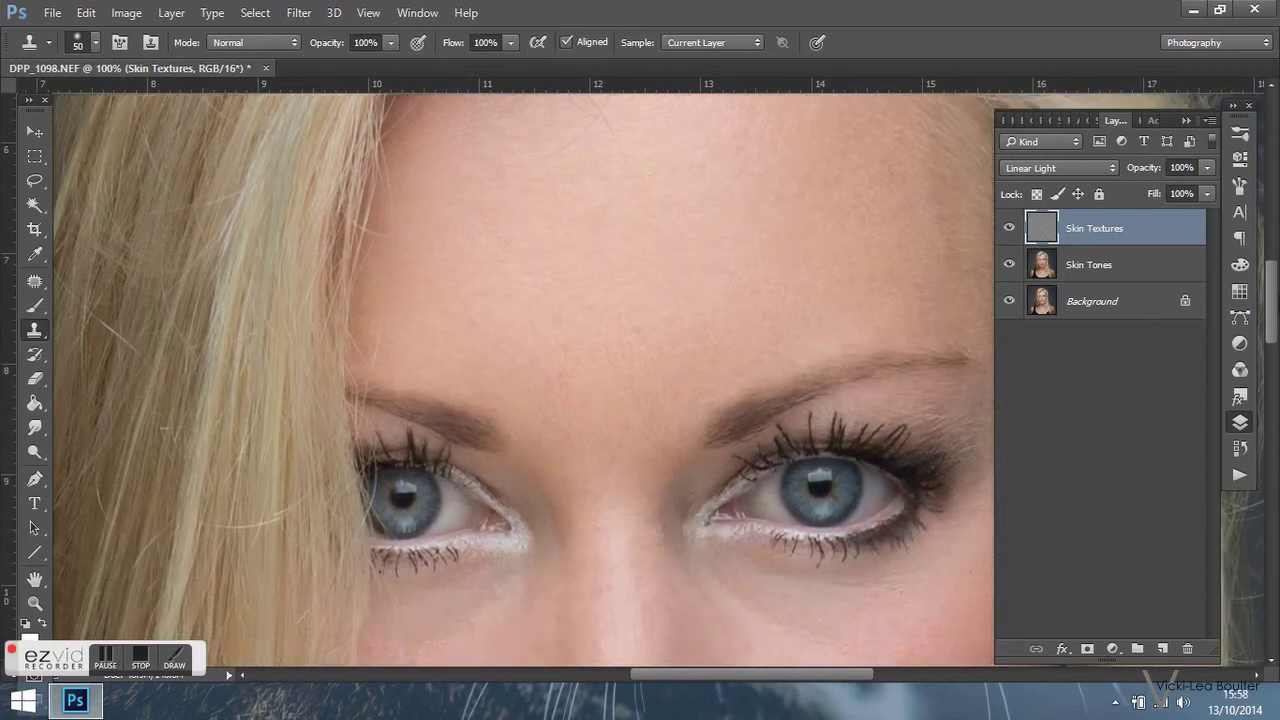
{"action": "scroll", "coordinate": [1240, 290], "scroll_direction": "up", "scroll_amount": 2}
Clone over two remaining forehead spots, then sample clean cheek skin as the source
{"action": "left_click", "coordinate": [950, 276], "text": "alt"}
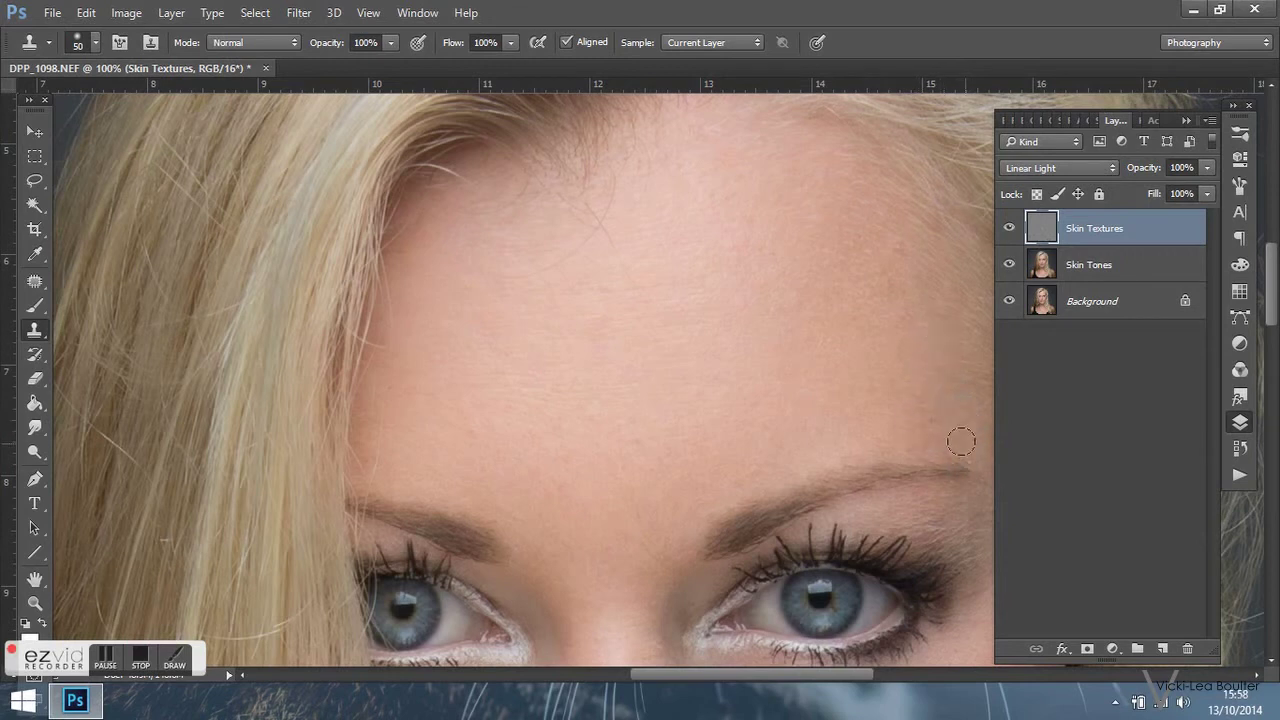
{"action": "left_click", "coordinate": [841, 252], "text": "alt"}
{"action": "left_click_drag", "start_coordinate": [1272, 290], "coordinate": [1272, 360]}
{"action": "key", "text": "alt"}
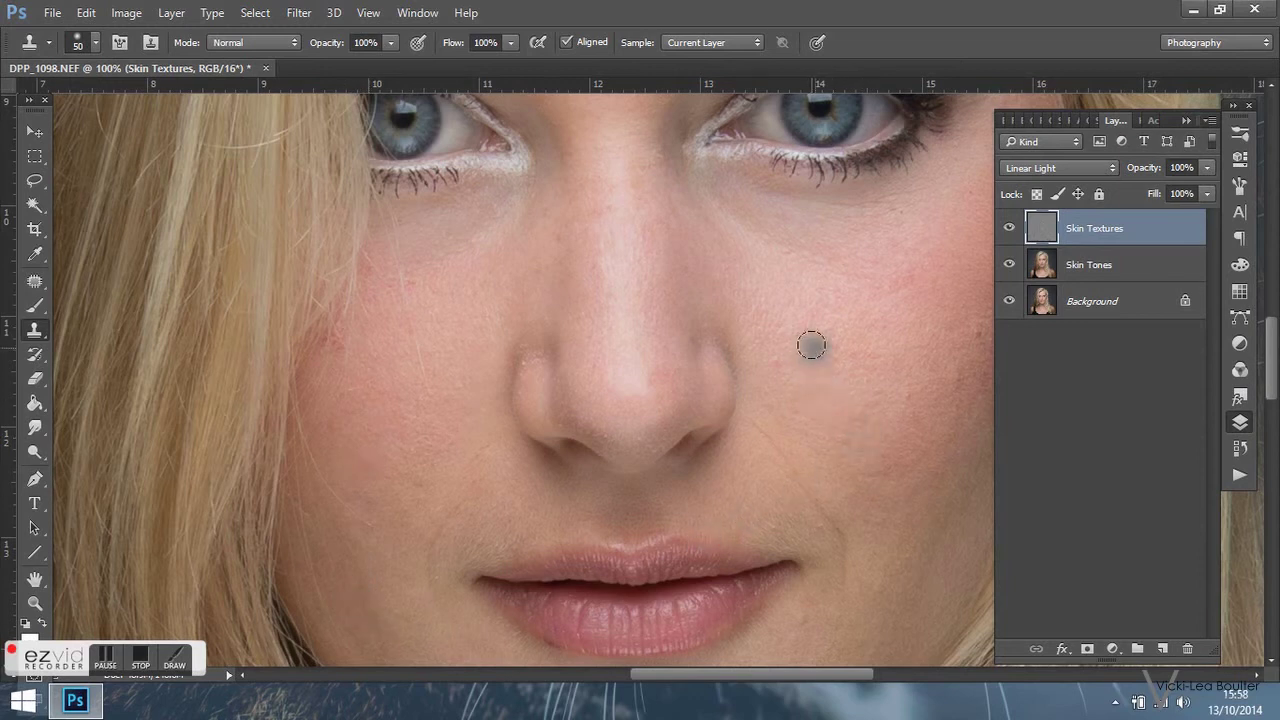
{"action": "key", "text": "alt"}
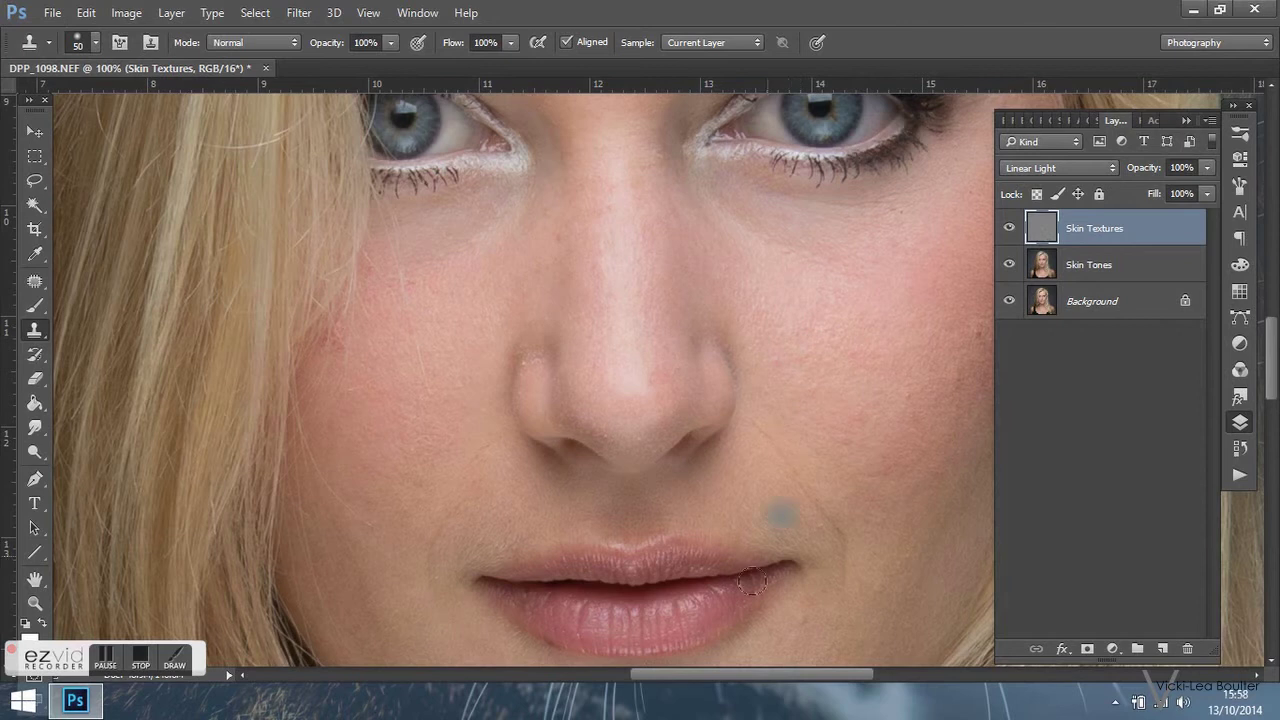
{"action": "left_click_drag", "start_coordinate": [697, 680], "coordinate": [734, 674]}
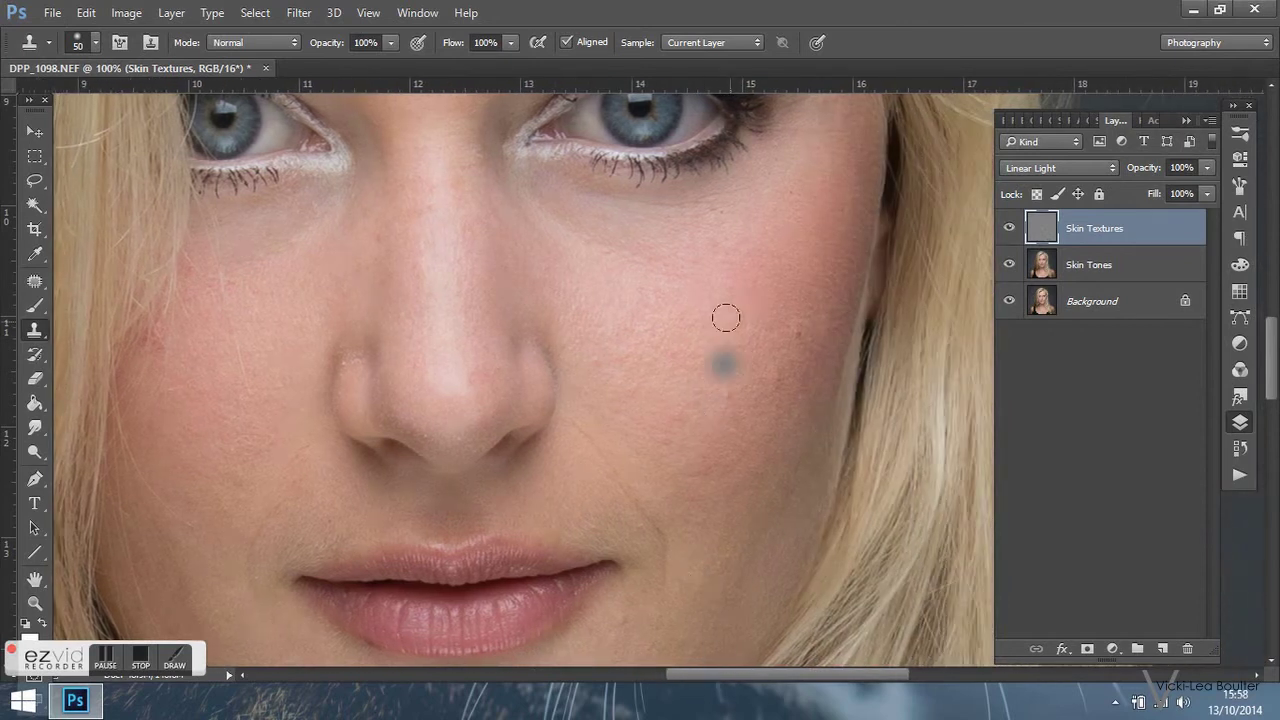
{"action": "left_click", "coordinate": [789, 294], "text": "alt"}
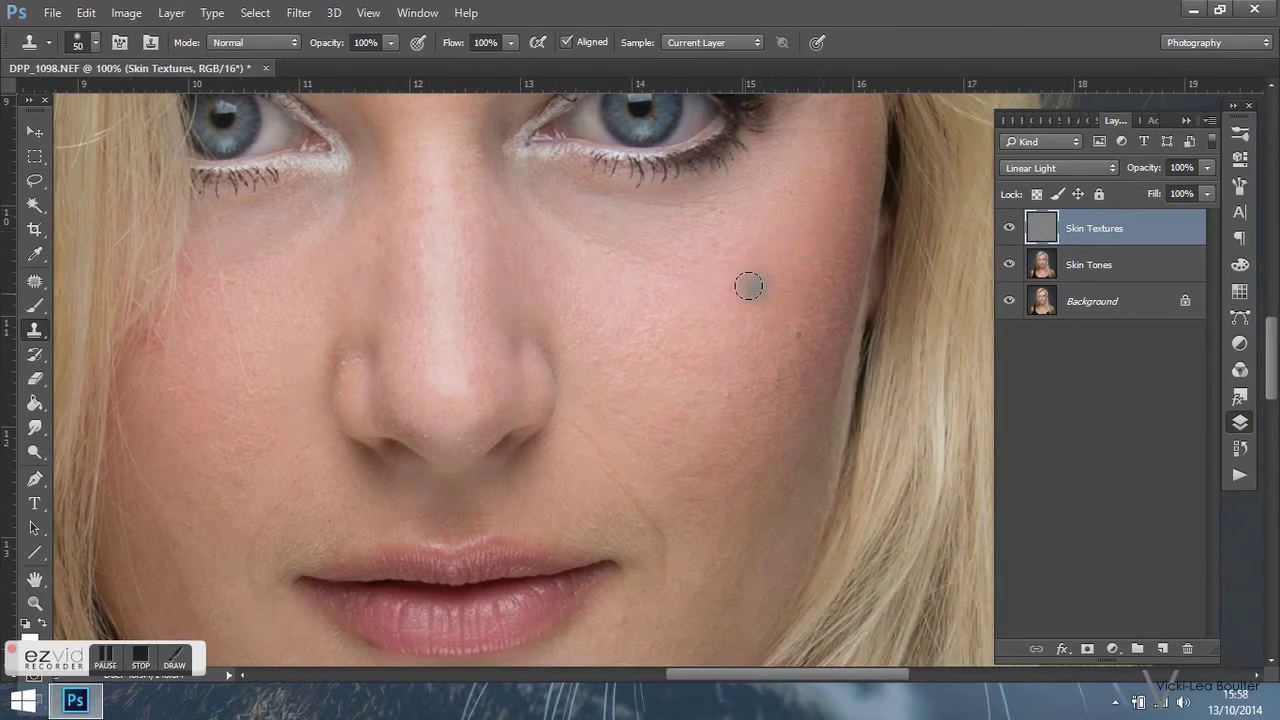
Enlarge the clone brush to 90 and clone clean skin over blemishes on both cheeks
{"action": "key", "text": "bracketright"}
{"action": "key", "text": "bracketright"}
{"action": "key", "text": "bracketright"}
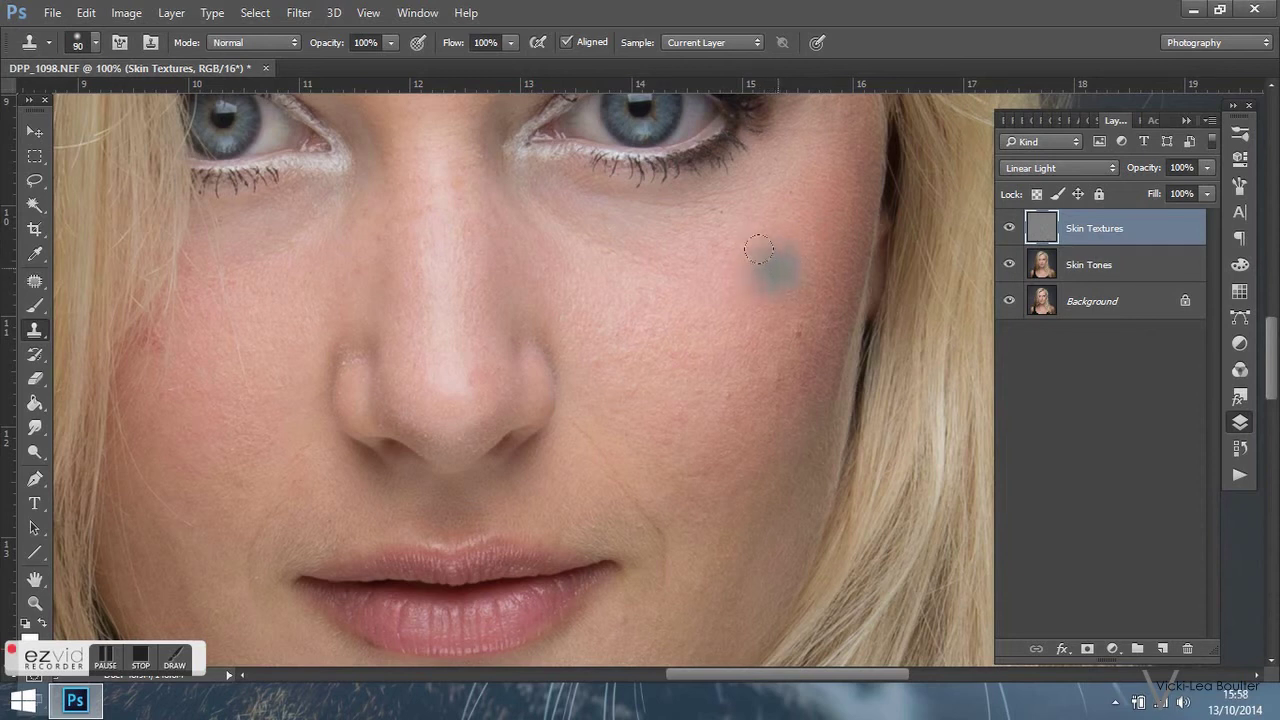
{"action": "left_click", "coordinate": [742, 272], "text": "alt"}
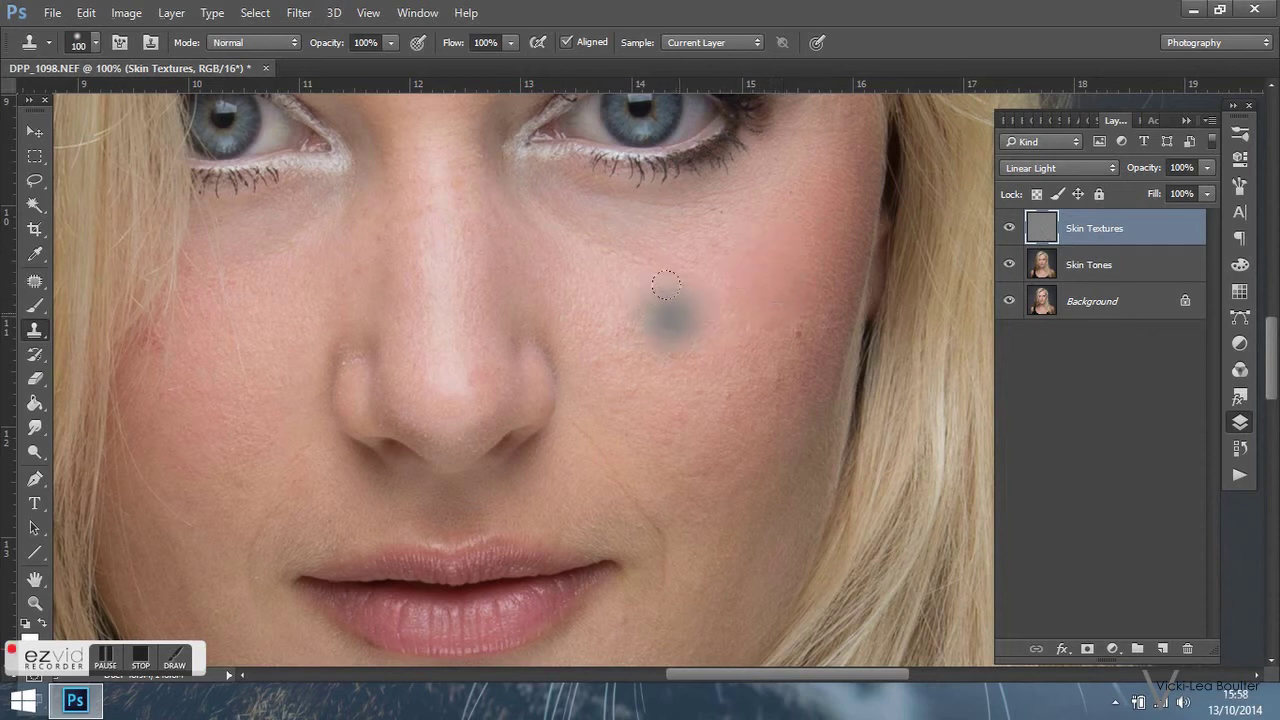
{"action": "left_click_drag", "start_coordinate": [650, 300], "coordinate": [596, 296]}
{"action": "left_click", "coordinate": [777, 277], "text": "alt"}
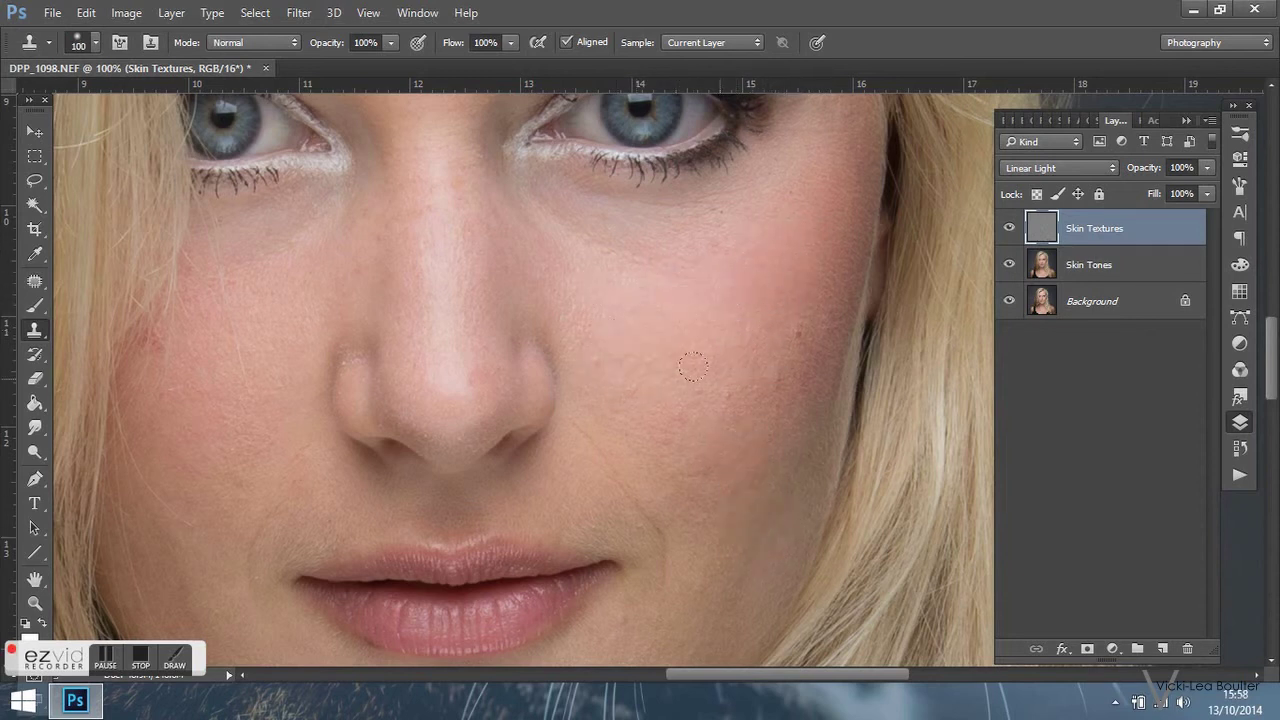
{"action": "left_click_drag", "start_coordinate": [798, 293], "coordinate": [800, 295]}
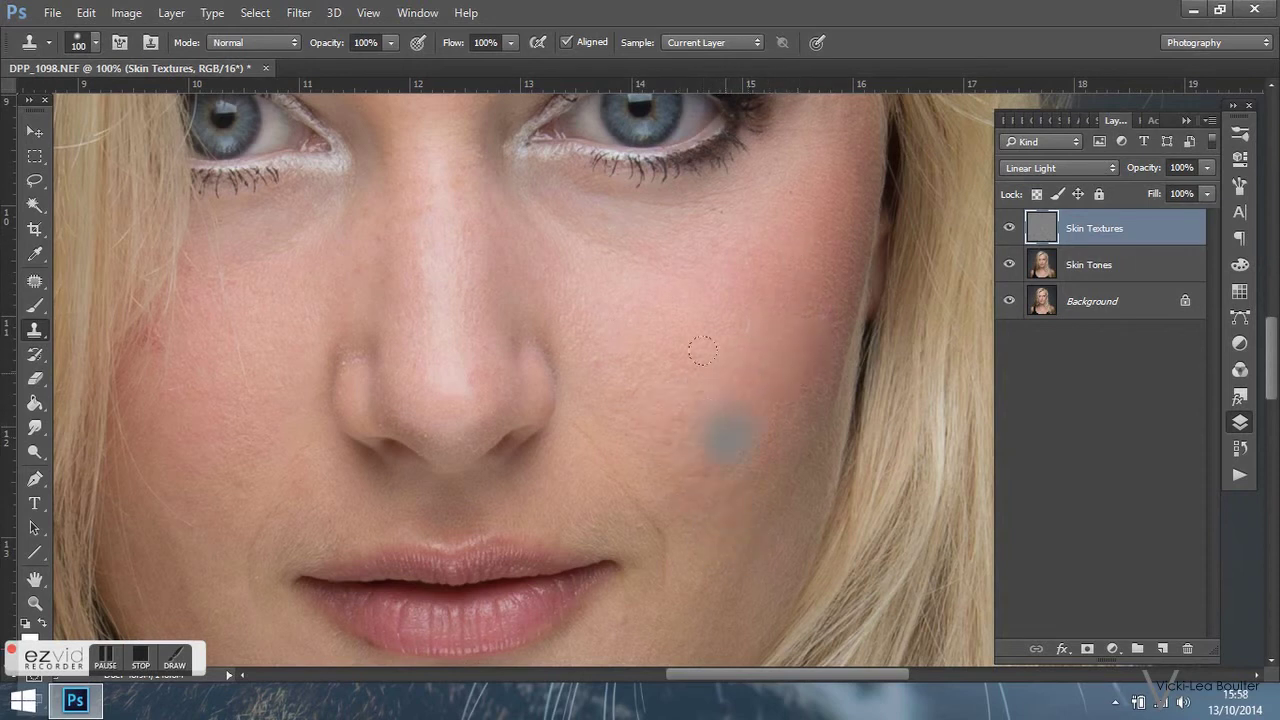
{"action": "left_click", "coordinate": [789, 297], "text": "alt"}
{"action": "key", "text": "alt"}
{"action": "left_click", "coordinate": [735, 320], "text": "alt"}
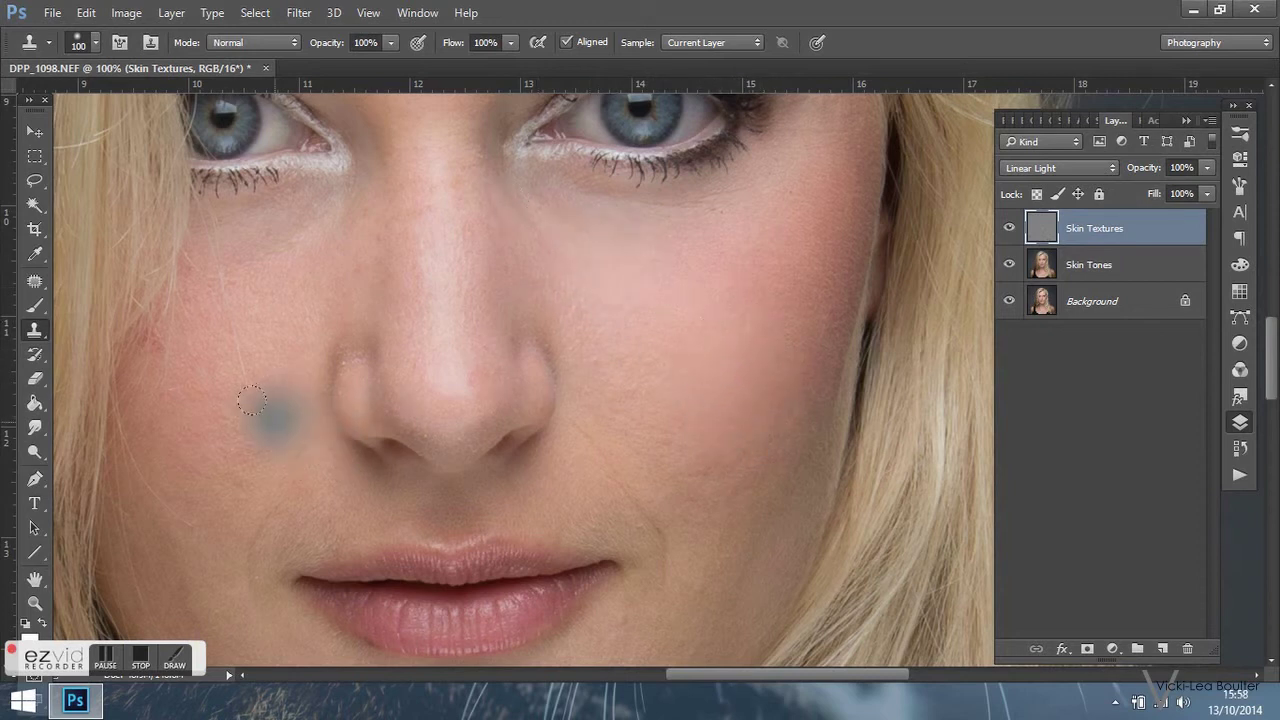
Enlarge the brush to 175, lower clone opacity to 52%, and resample right-cheek skin
{"action": "key", "text": "bracketright"}
{"action": "key", "text": "bracketright"}
{"action": "key", "text": "bracketright"}
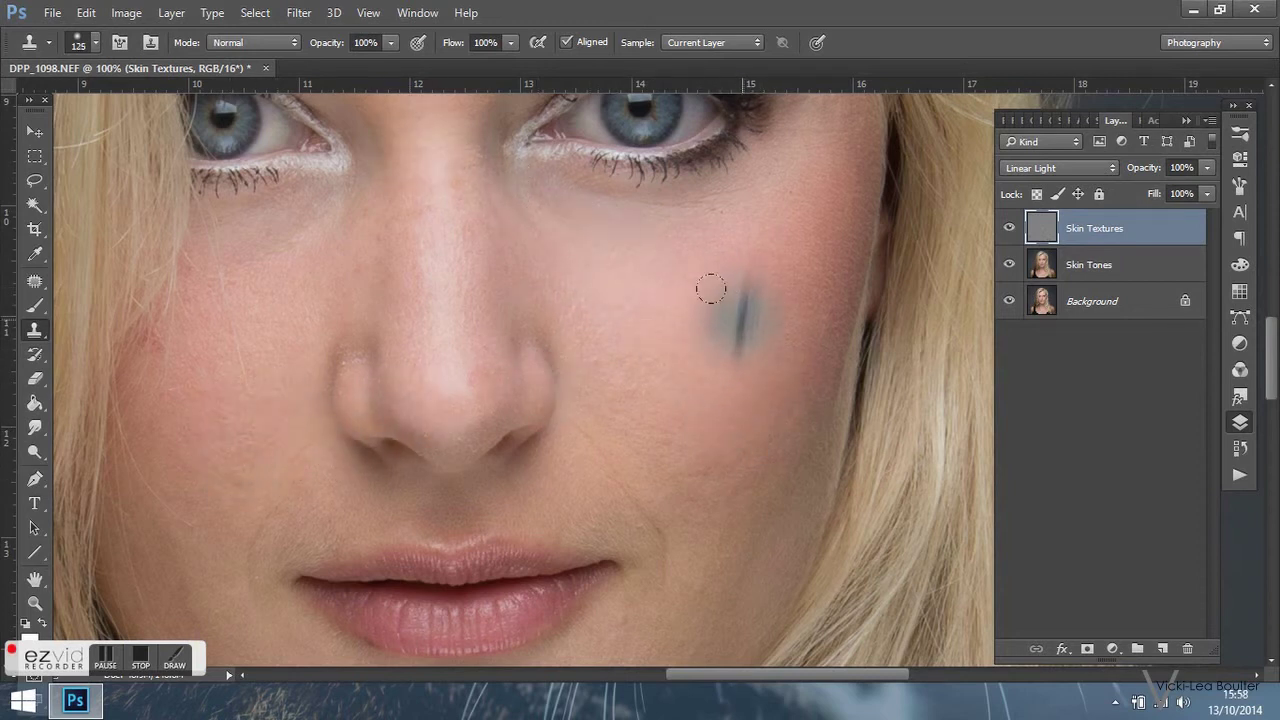
{"action": "left_click", "coordinate": [390, 42]}
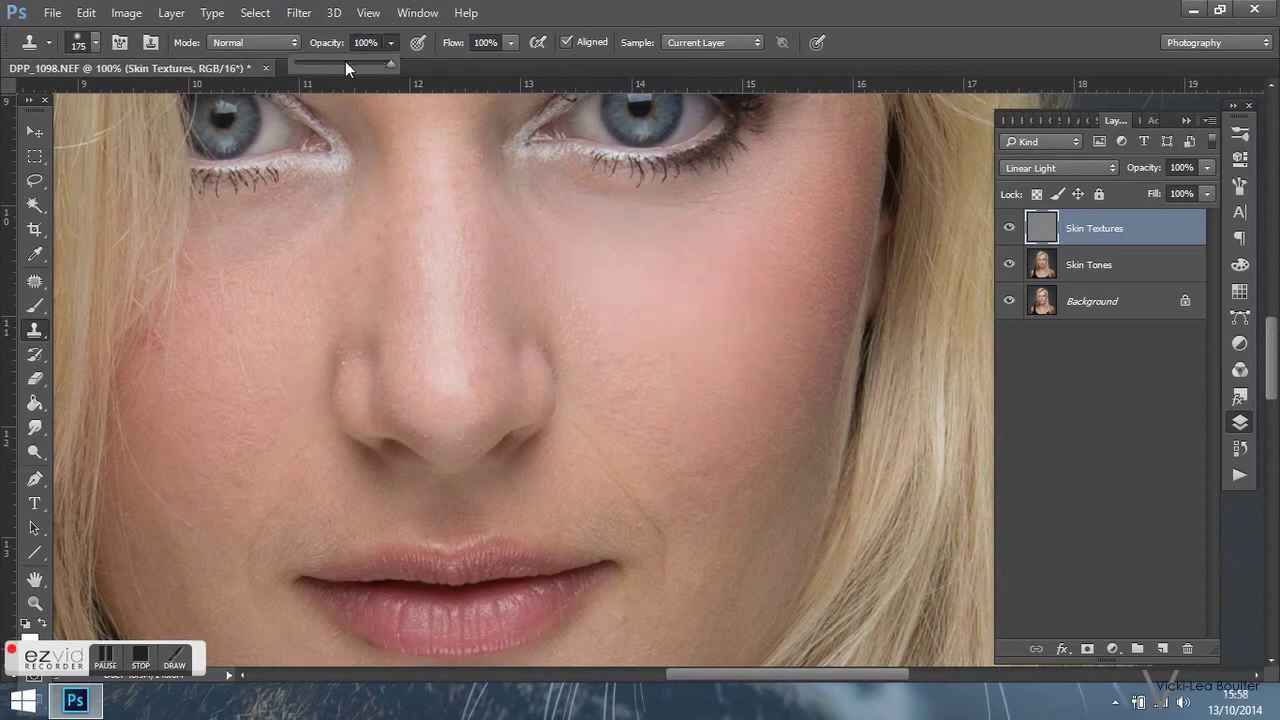
{"action": "left_click", "coordinate": [345, 62]}
{"action": "key", "text": "alt"}
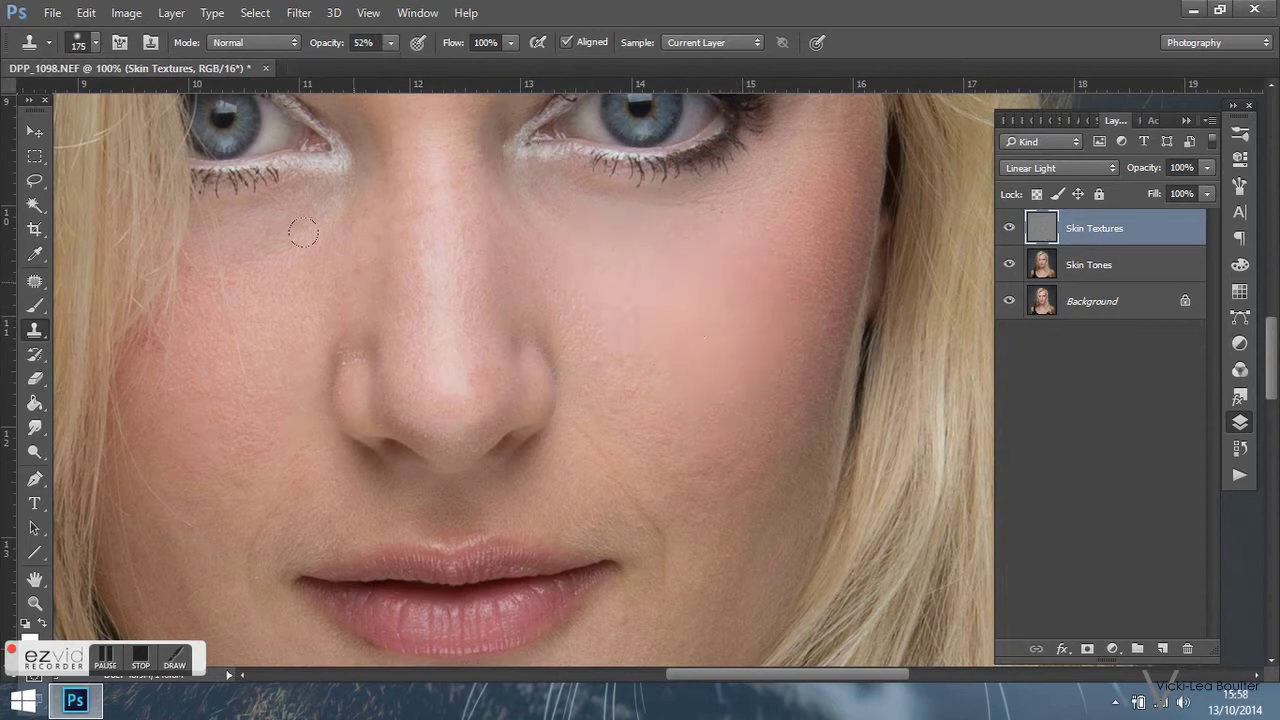
{"action": "key", "text": "alt"}
{"action": "key", "text": "alt"}
{"action": "scroll", "coordinate": [1273, 360], "scroll_direction": "down", "scroll_amount": 3}
{"action": "key", "text": "alt"}
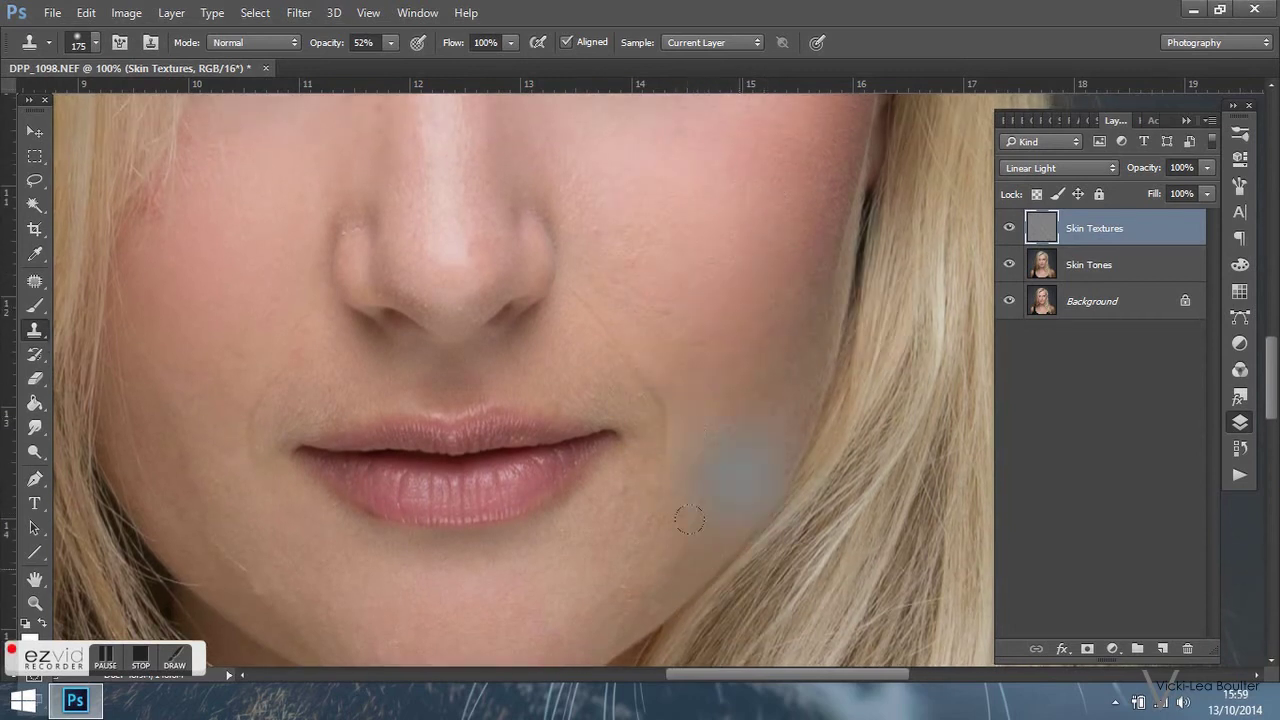
Clone texture onto the left cheek, chin and beside the lips, shrinking the brush to 80
{"action": "key", "text": "alt"}
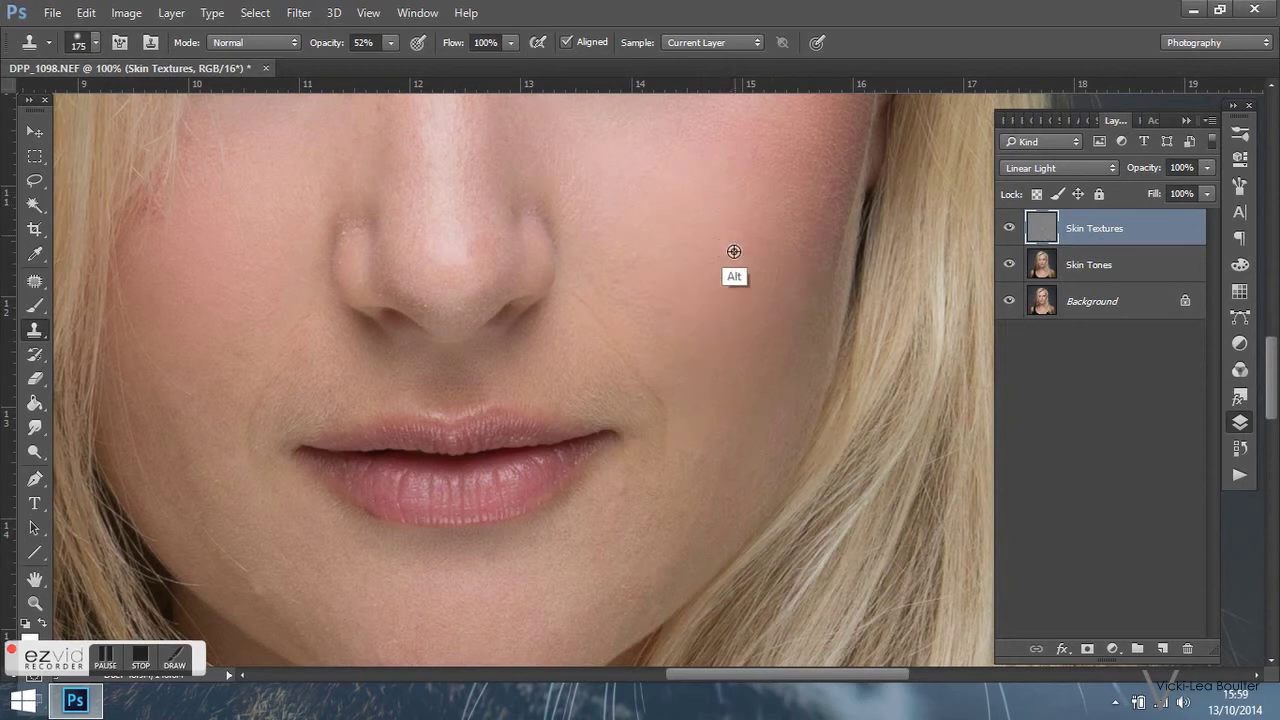
{"action": "left_click", "coordinate": [215, 345]}
{"action": "left_click", "coordinate": [362, 600]}
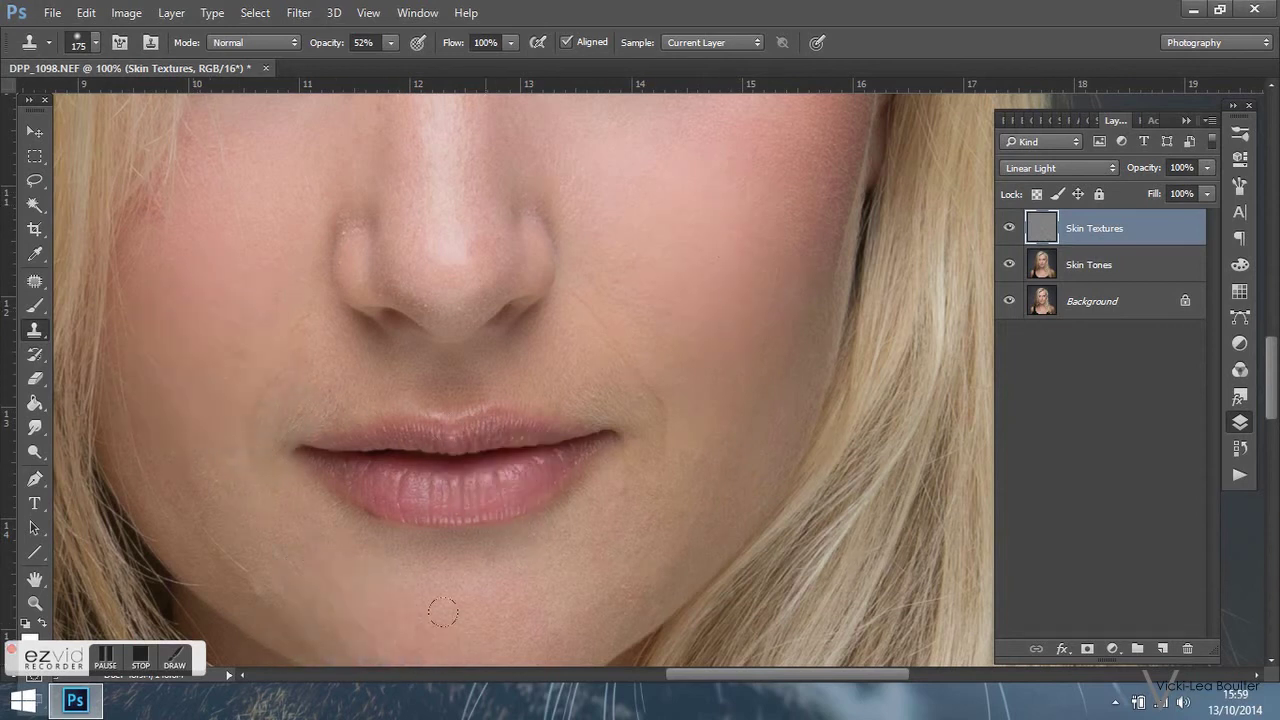
{"action": "scroll", "coordinate": [1273, 408], "scroll_direction": "down", "scroll_amount": 3}
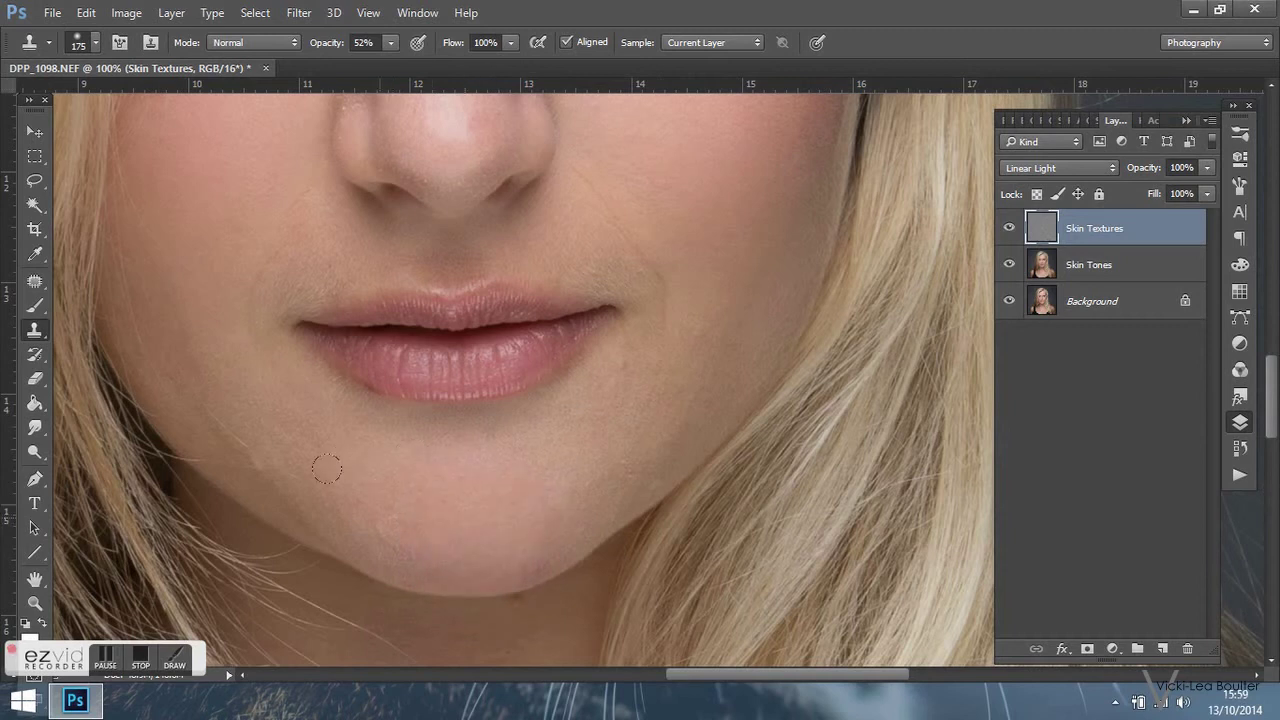
{"action": "left_click", "coordinate": [262, 340], "text": "alt"}
{"action": "key", "text": "bracketleft"}
{"action": "key", "text": "bracketleft"}
{"action": "key", "text": "bracketleft"}
{"action": "left_click", "coordinate": [240, 382]}
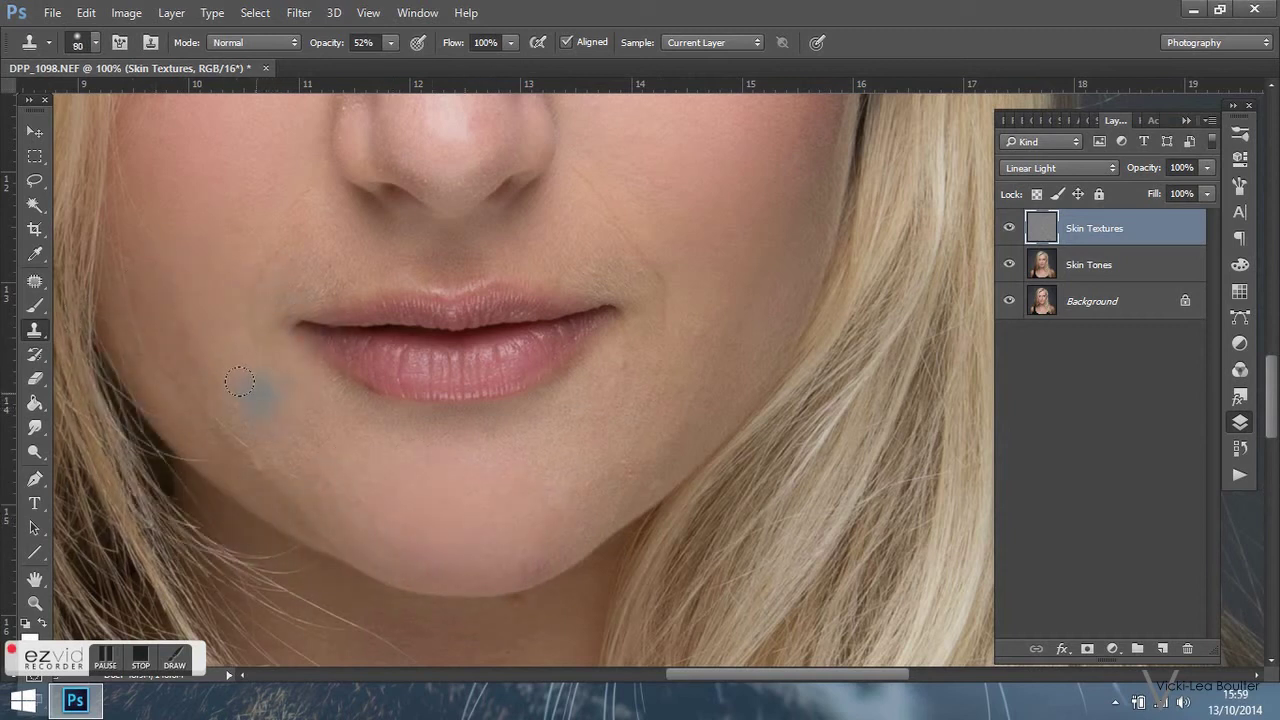
Restore clone opacity to 100% and clone texture down the cheek and along the jawline
{"action": "left_click_drag", "start_coordinate": [362, 66], "coordinate": [440, 64]}
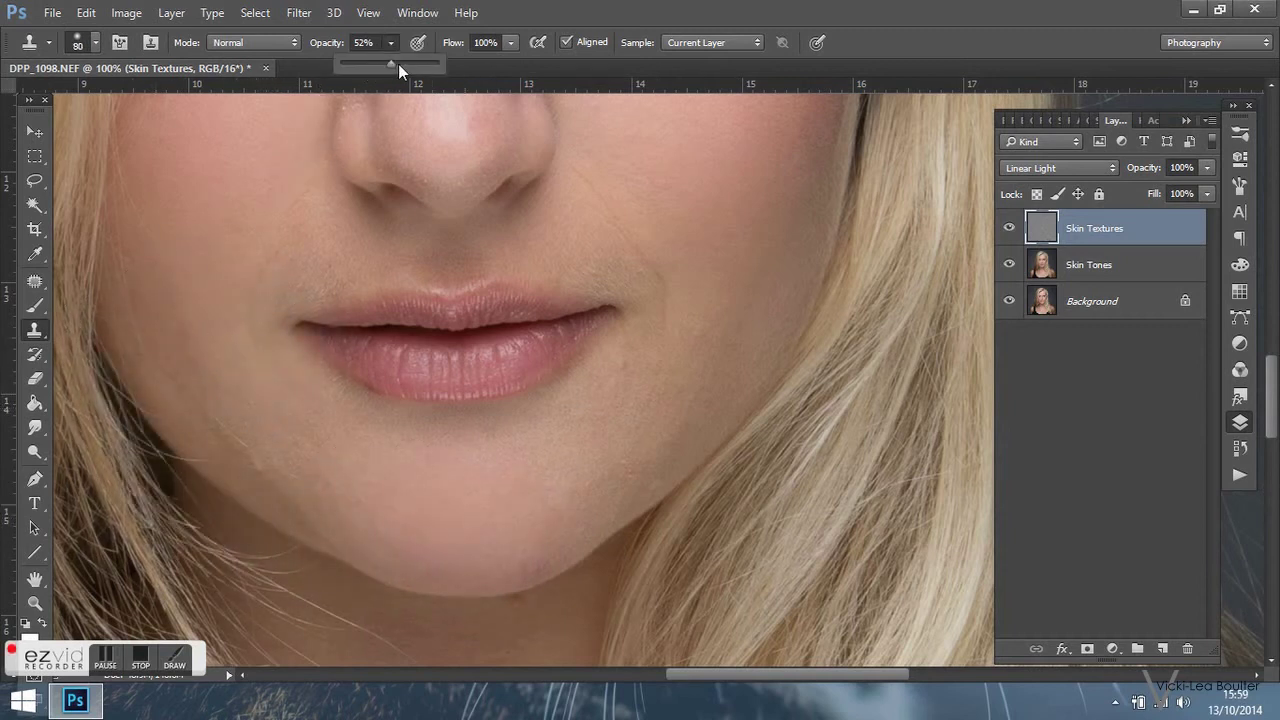
{"action": "left_click", "coordinate": [237, 543]}
{"action": "left_click", "coordinate": [226, 395]}
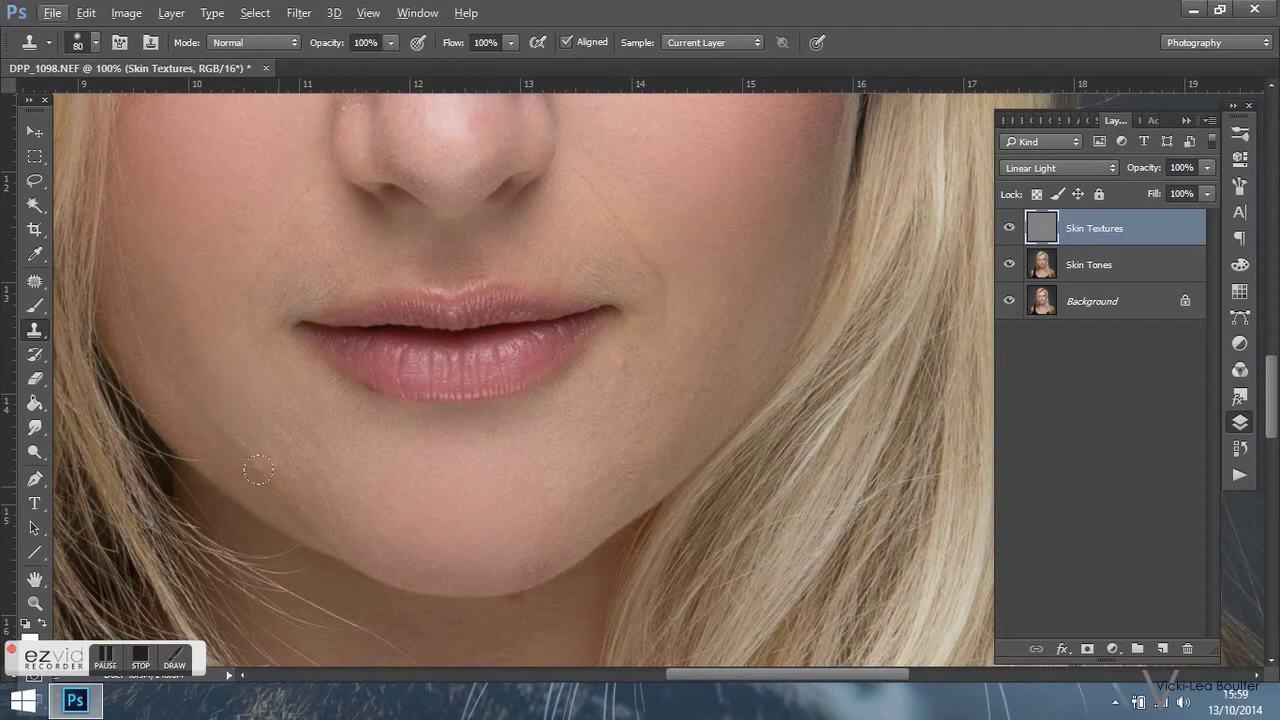
{"action": "left_click", "coordinate": [226, 438]}
{"action": "left_click", "coordinate": [298, 513]}
{"action": "left_click", "coordinate": [437, 585]}
{"action": "key", "text": "ctrl"}
{"action": "left_click", "coordinate": [268, 456]}
{"action": "left_click", "coordinate": [274, 491]}
Set new clone sources on the cheek beside the lip corner and beside the nose
{"action": "key", "text": "alt"}
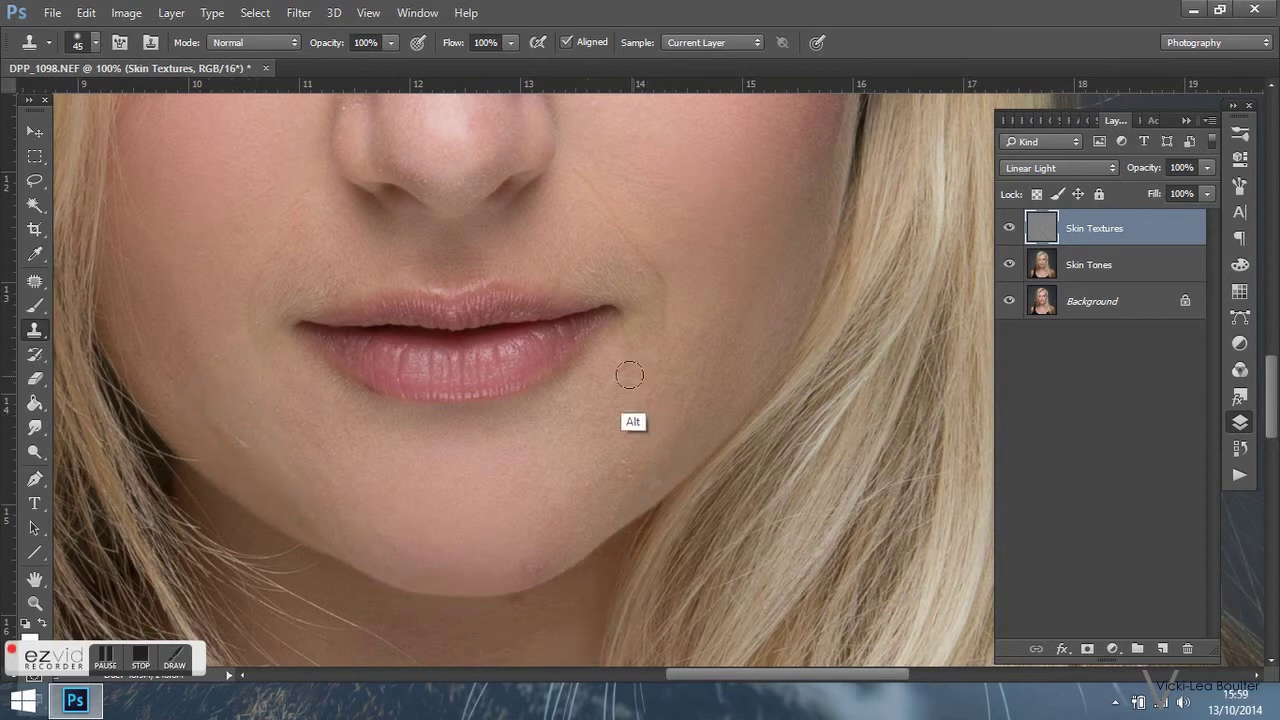
{"action": "left_click", "coordinate": [271, 184], "text": "alt"}
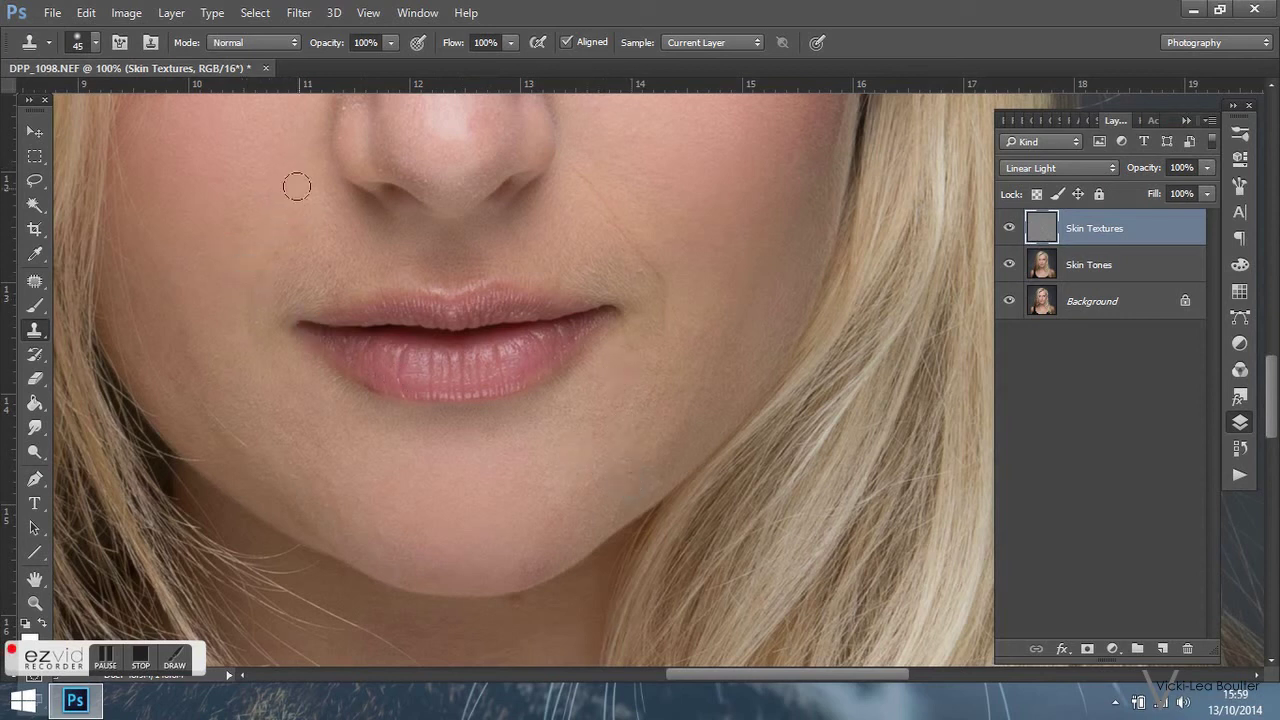
{"action": "left_click", "coordinate": [606, 166], "text": "alt"}
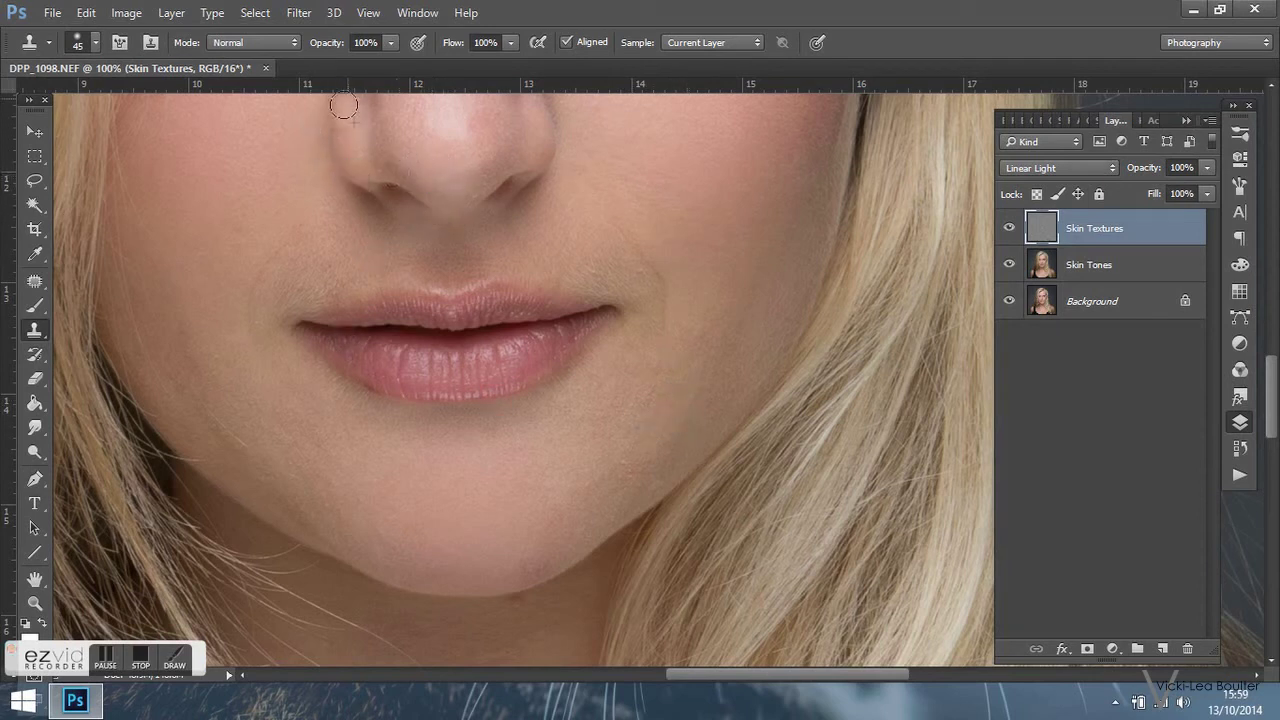
{"action": "left_click_drag", "start_coordinate": [1272, 420], "coordinate": [1270, 368]}
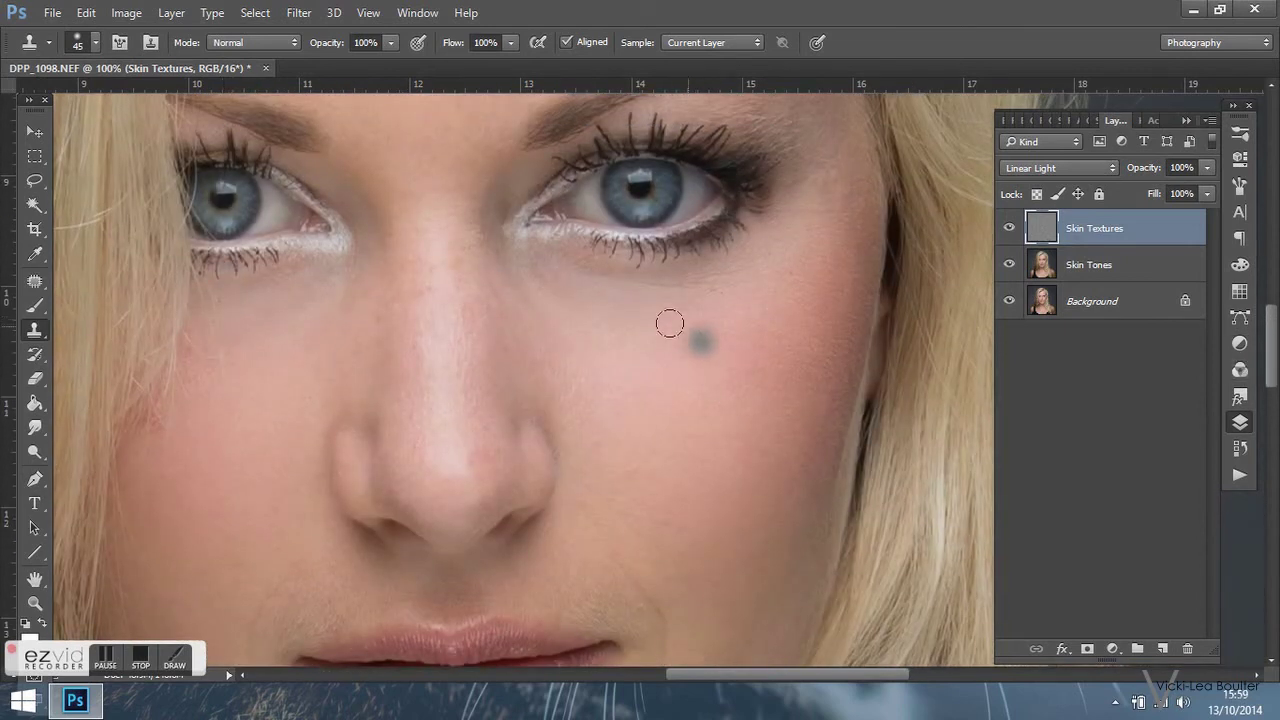
Group the Skin Tones and Skin Textures layers into a new group named Skin
{"action": "left_click", "coordinate": [1110, 263], "text": "shift"}
{"action": "right_click", "coordinate": [1112, 263]}
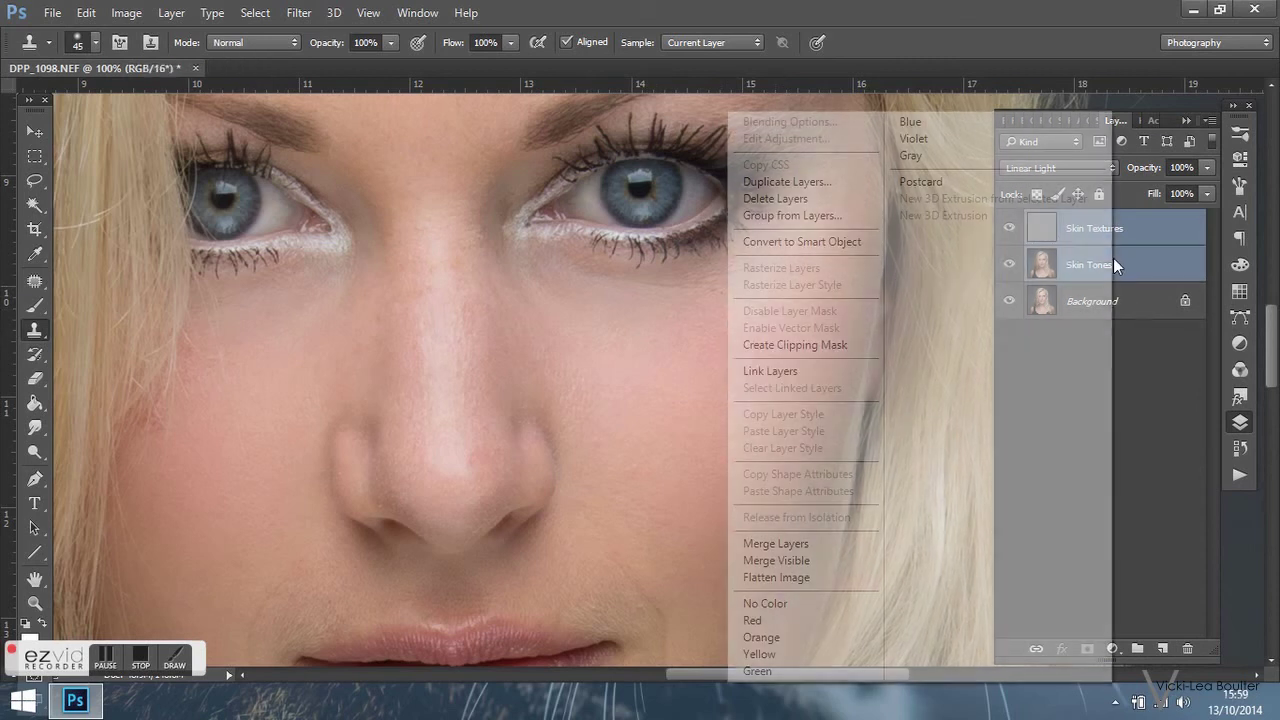
{"action": "left_click", "coordinate": [820, 216]}
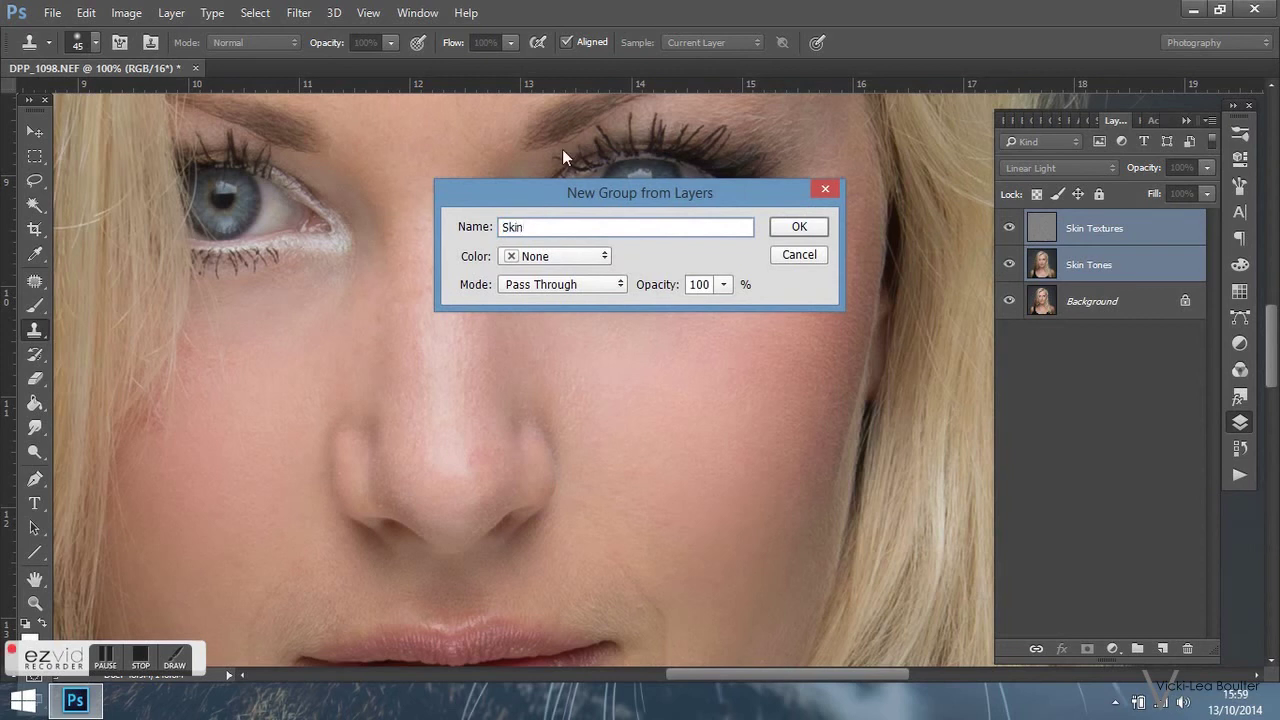
{"action": "left_click", "coordinate": [790, 229]}
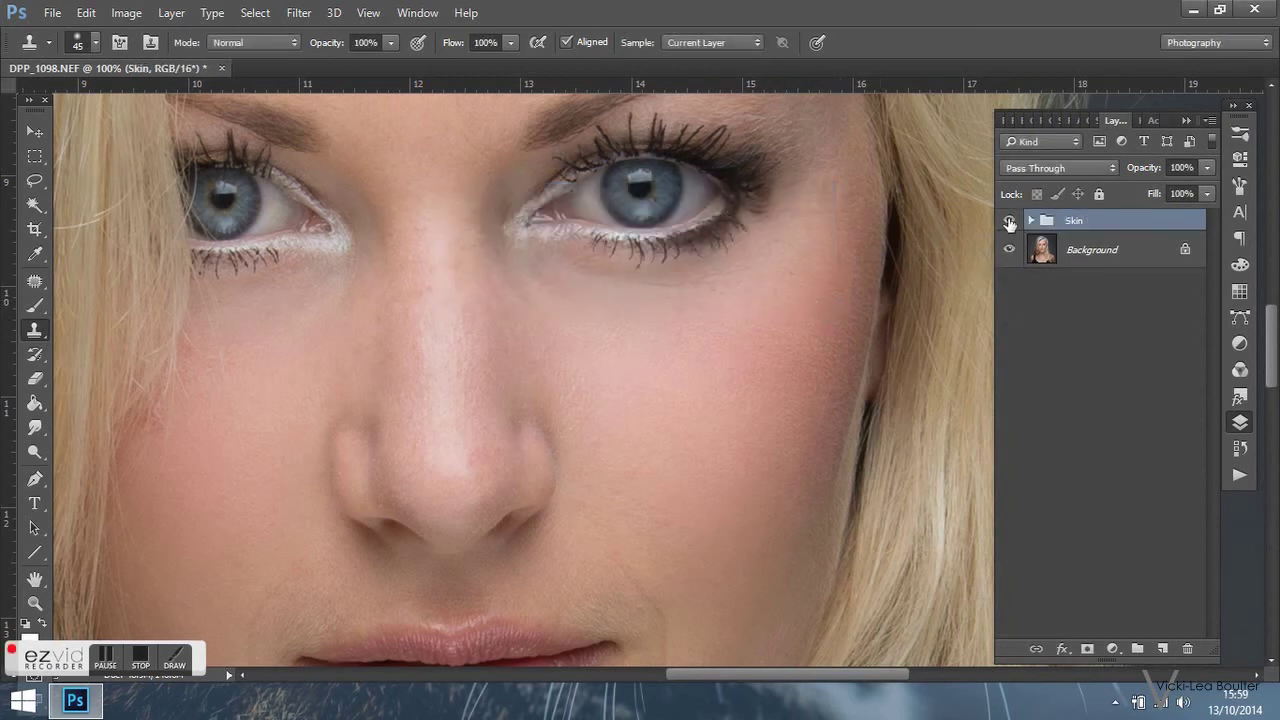
Toggle the Skin group's visibility at several zoom levels to compare before and after
{"action": "key", "text": "ctrl+minus"}
{"action": "key", "text": "ctrl+minus"}
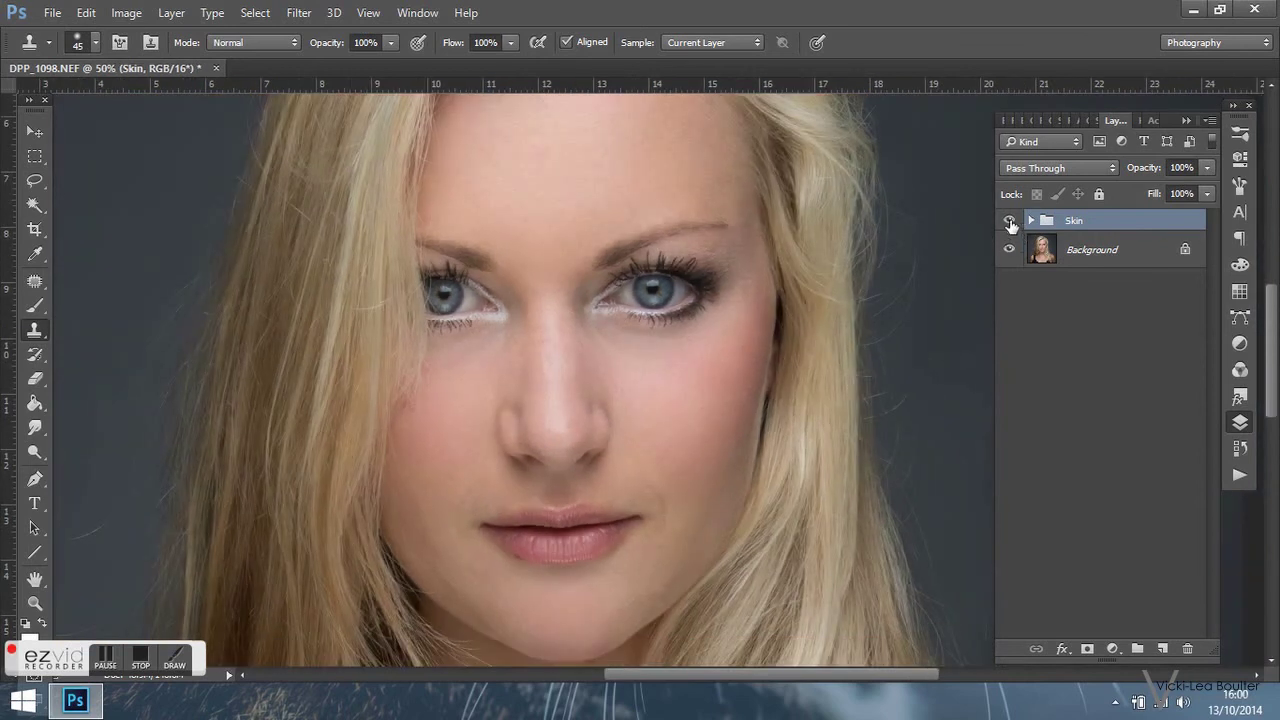
{"action": "left_click", "coordinate": [1010, 222]}
{"action": "left_click", "coordinate": [1010, 224]}
{"action": "key", "text": "ctrl+minus"}
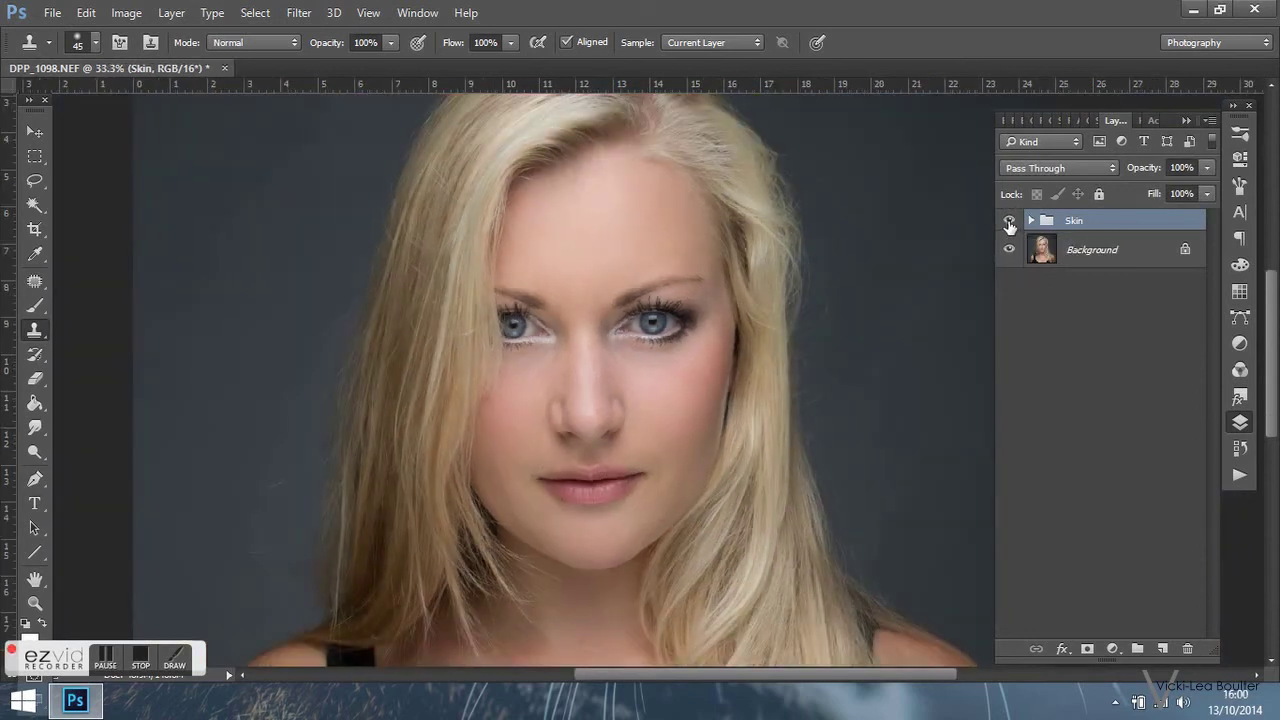
{"action": "left_click", "coordinate": [1009, 223]}
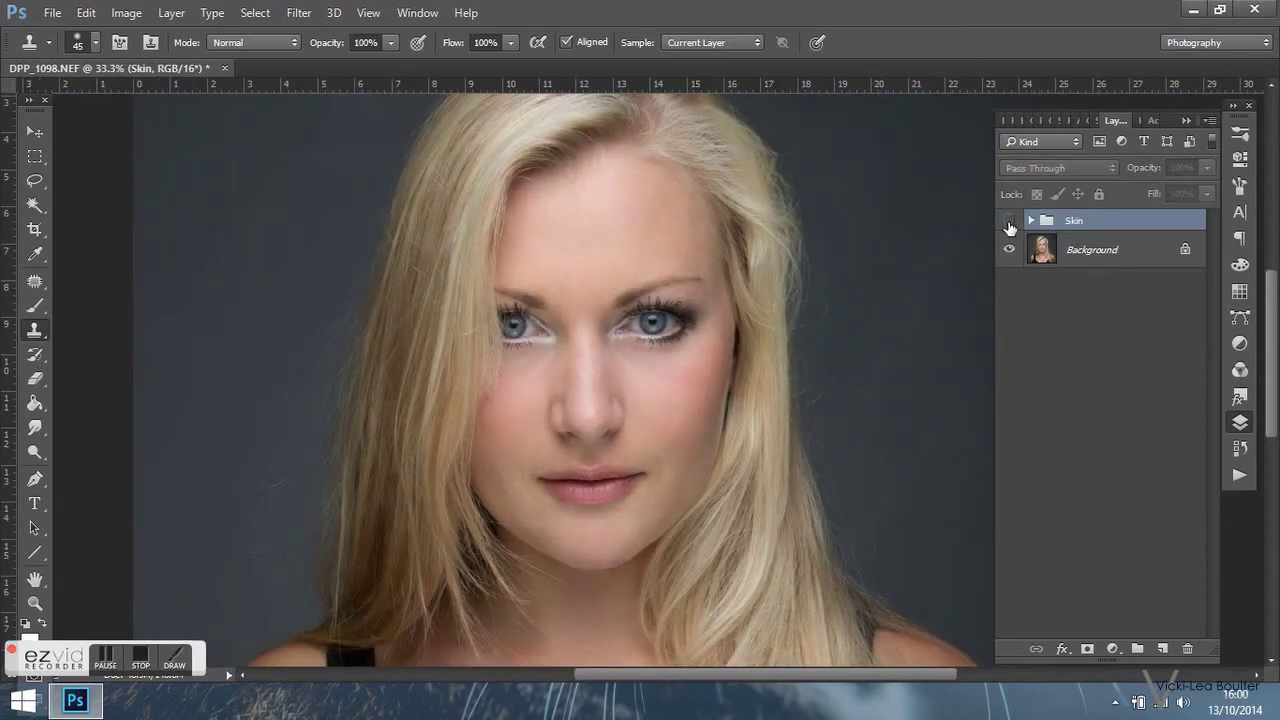
{"action": "left_click", "coordinate": [1010, 224]}
{"action": "key", "text": "ctrl+plus"}
{"action": "key", "text": "ctrl+plus"}
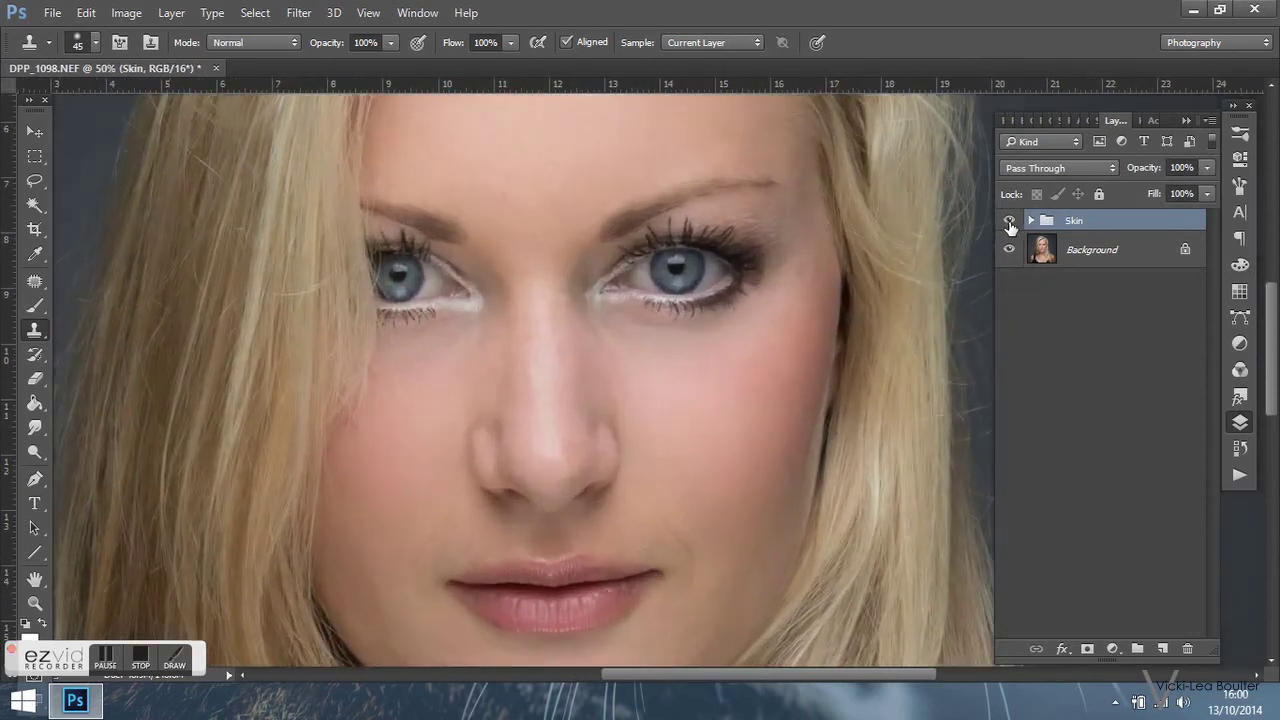
{"action": "key", "text": "ctrl+plus"}
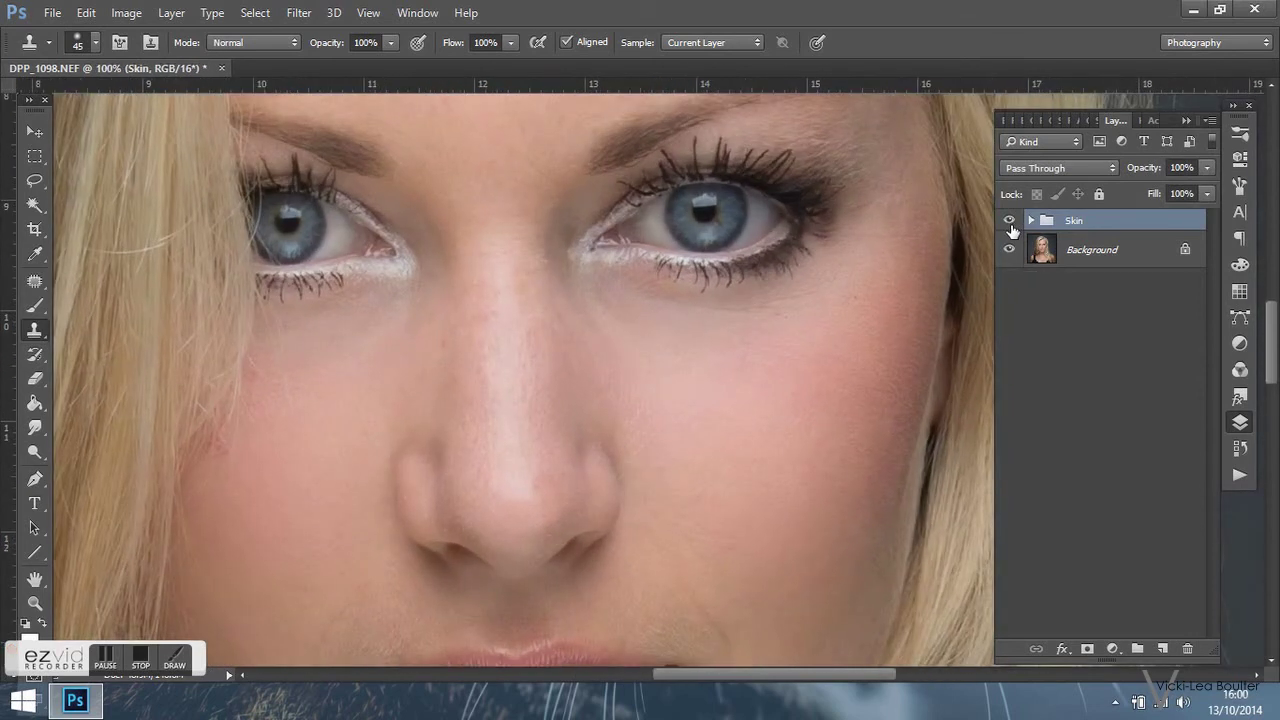
{"action": "left_click", "coordinate": [1009, 224]}
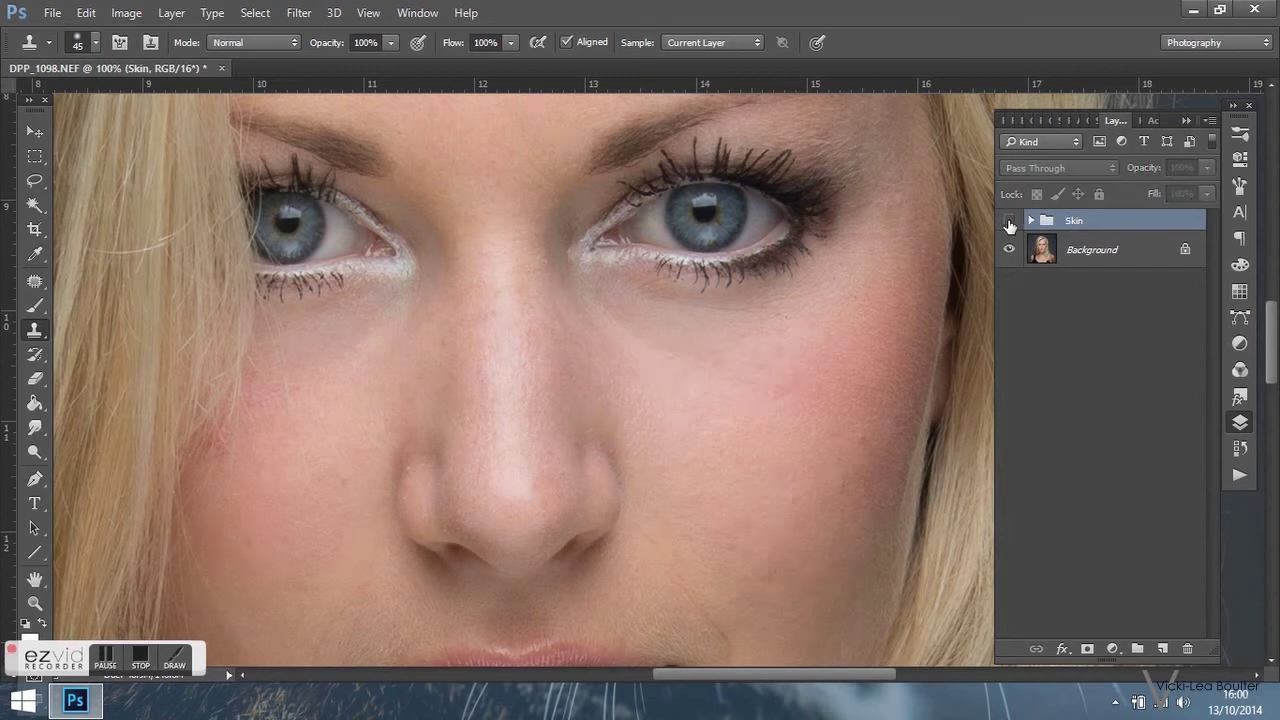
{"action": "left_click", "coordinate": [1009, 224]}
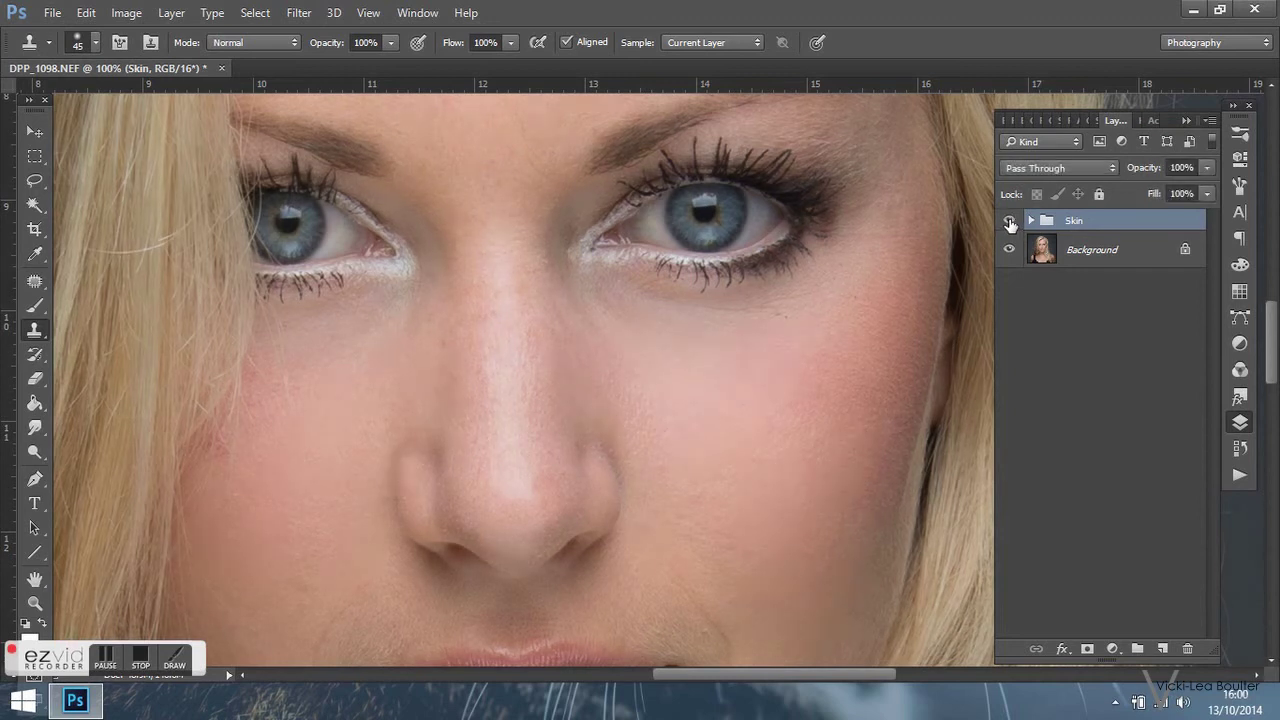
Save as layered TIFF DPP_1098.tif, accept TIFF options and the layers warning, then fit the image
{"action": "left_click", "coordinate": [50, 13]}
{"action": "left_click", "coordinate": [75, 222]}
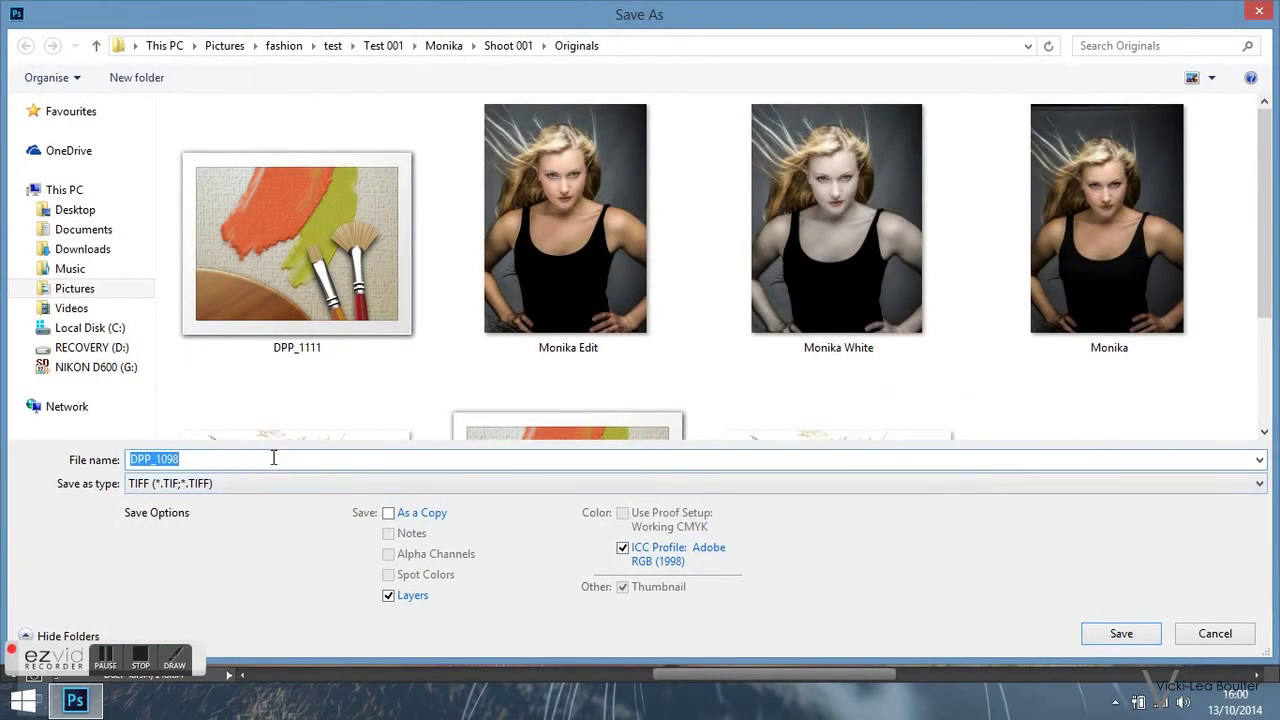
{"action": "left_click", "coordinate": [1121, 633]}
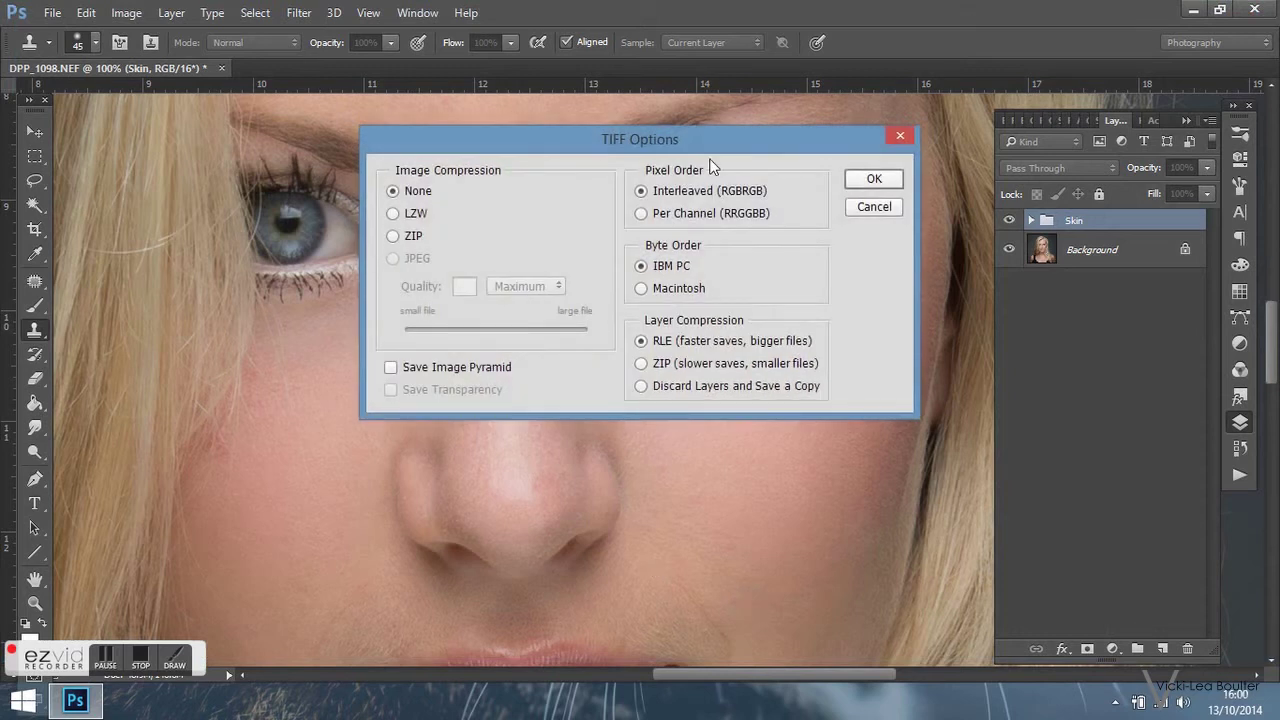
{"action": "left_click", "coordinate": [870, 179]}
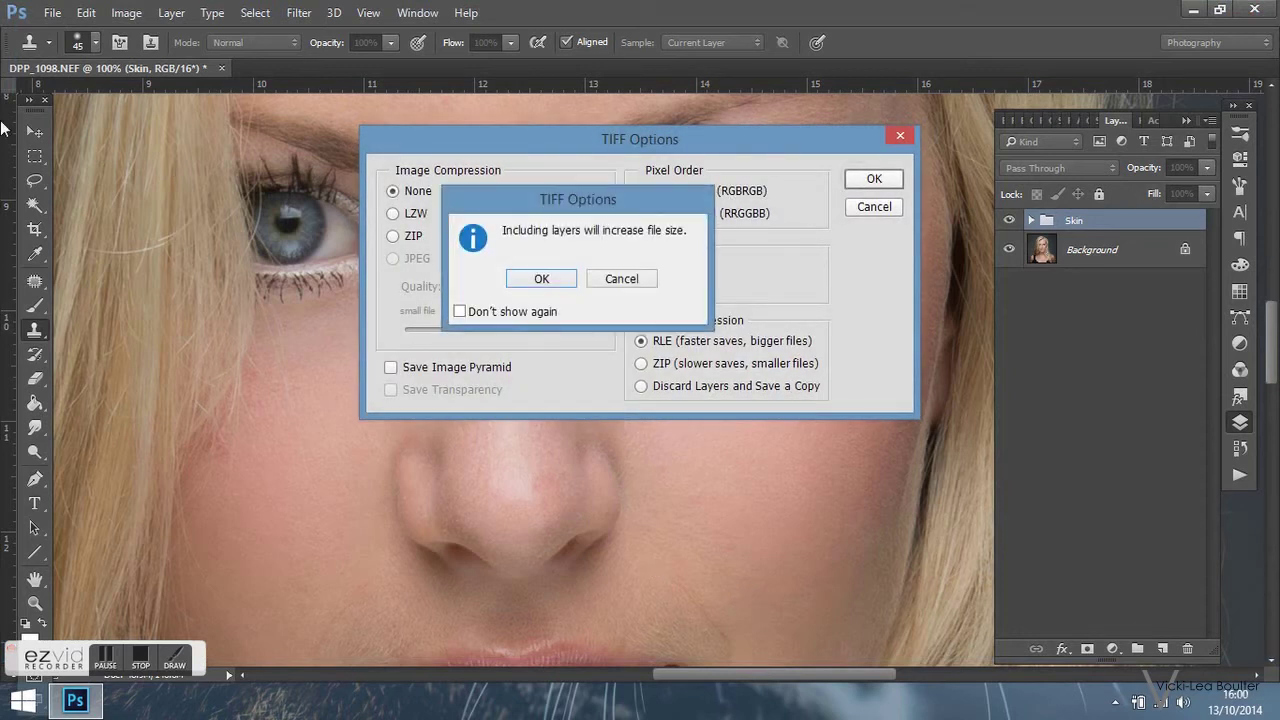
{"action": "left_click", "coordinate": [540, 279]}
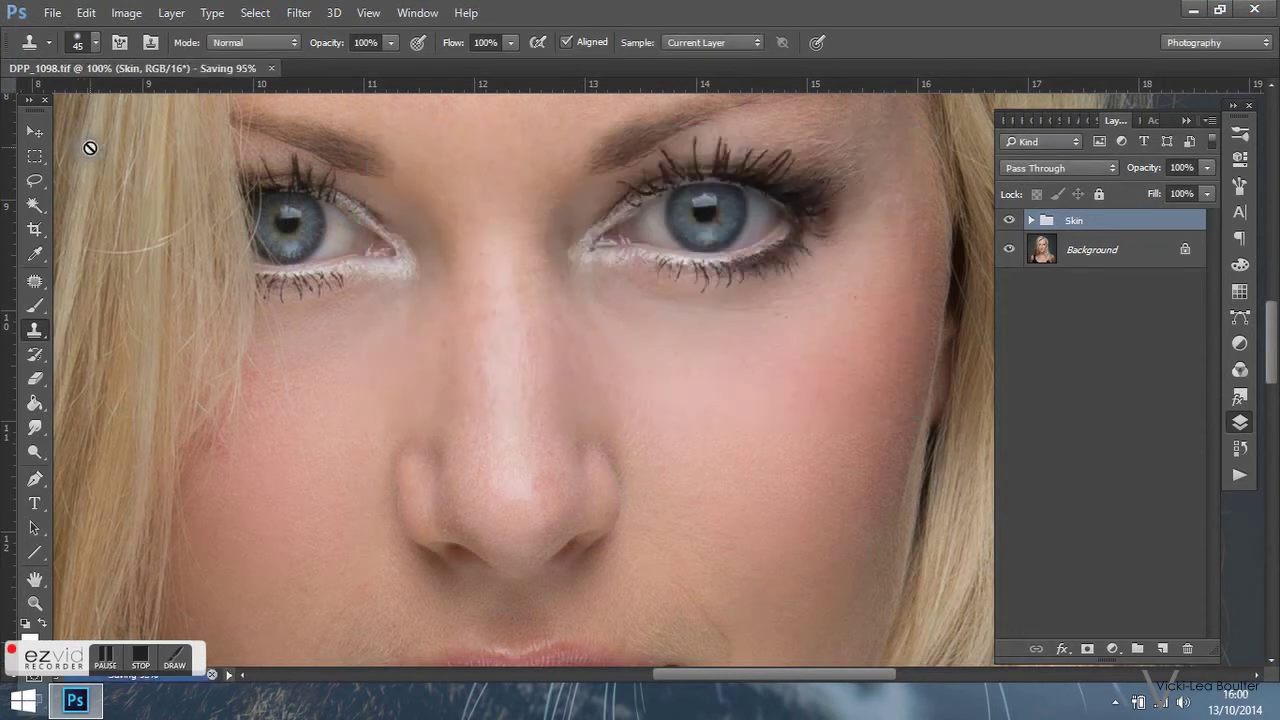
{"action": "key", "text": "ctrl+0"}
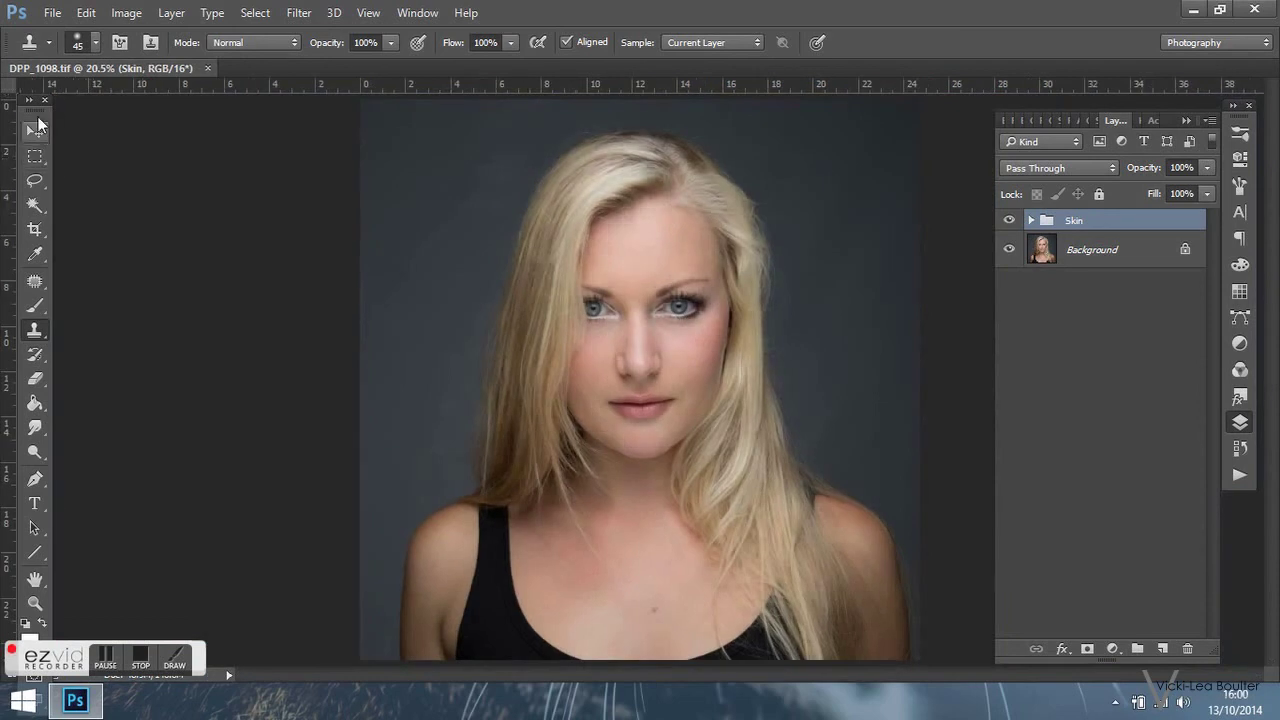
On the Skin Tones layer, lasso the chest and neck and feather the selection by 75 pixels
{"action": "left_click", "coordinate": [1031, 221]}
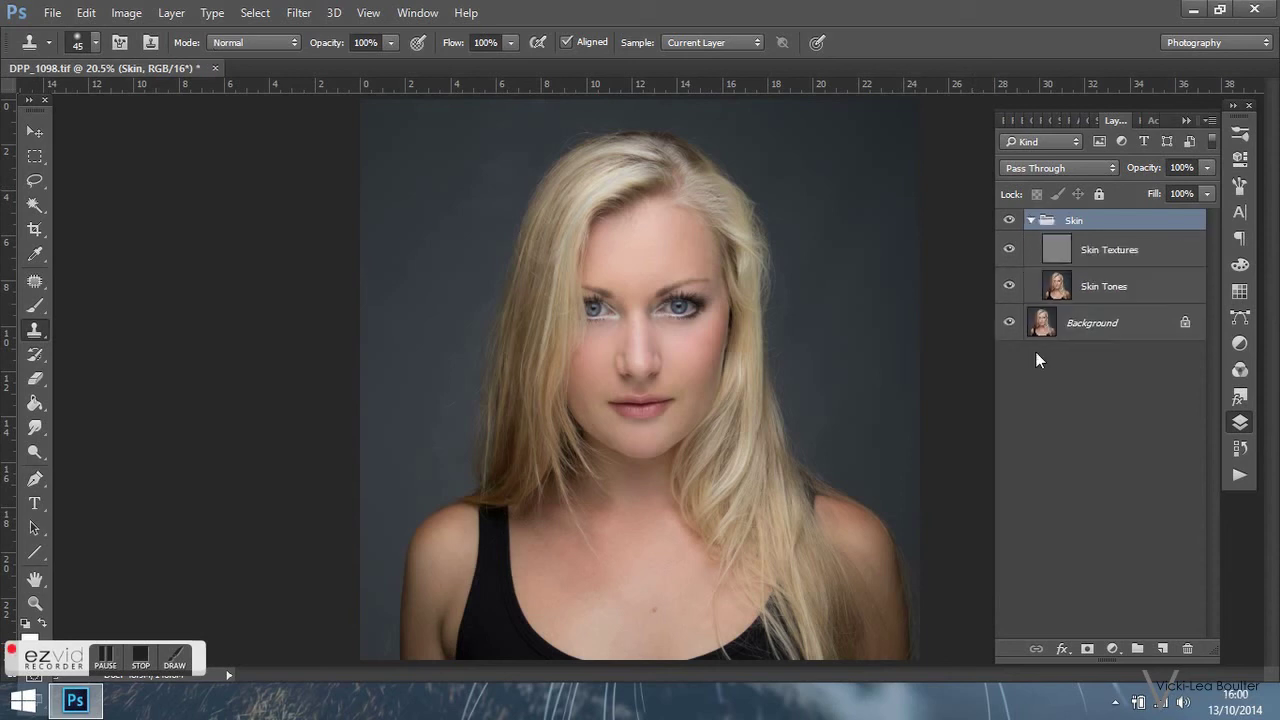
{"action": "left_click", "coordinate": [1091, 292]}
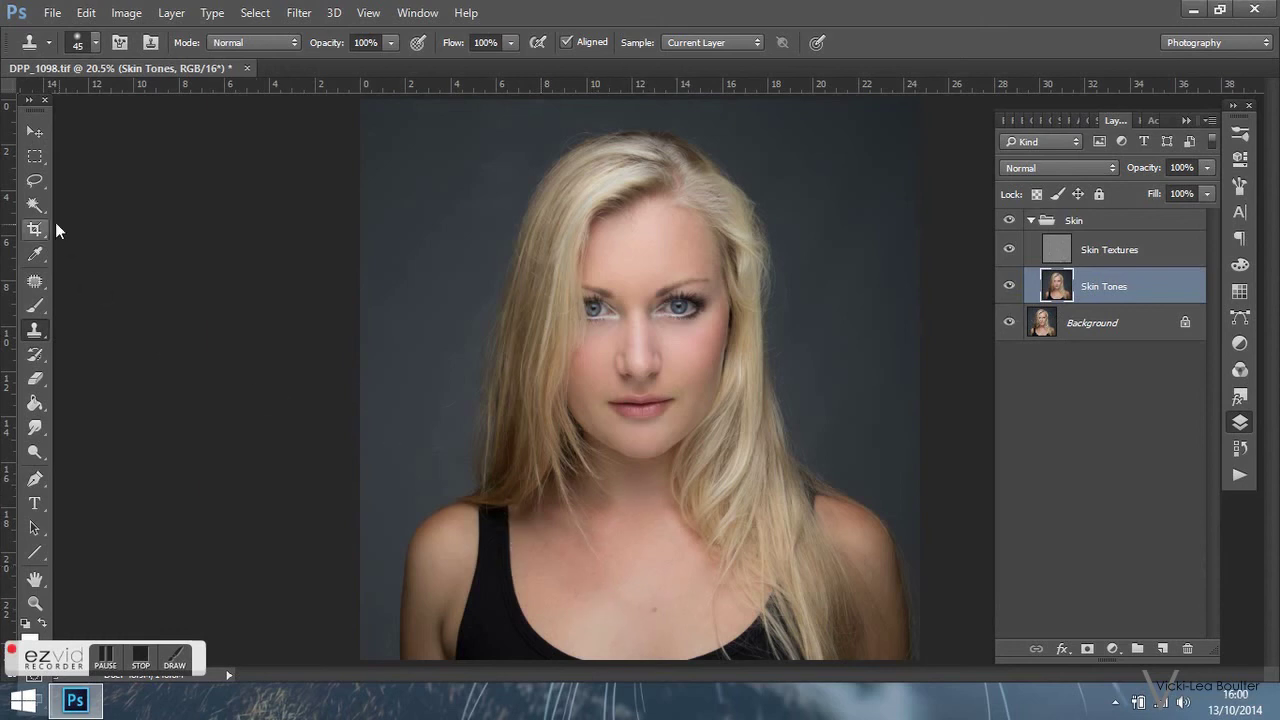
{"action": "left_click", "coordinate": [35, 180]}
{"action": "mouse_move", "coordinate": [513, 522]}
{"action": "left_mouse_down"}
{"action": "mouse_move", "coordinate": [565, 545]}
{"action": "mouse_move", "coordinate": [598, 465]}
{"action": "mouse_move", "coordinate": [641, 471]}
{"action": "mouse_move", "coordinate": [727, 621]}
{"action": "mouse_move", "coordinate": [642, 649]}
{"action": "mouse_move", "coordinate": [582, 640]}
{"action": "mouse_move", "coordinate": [535, 590]}
{"action": "left_mouse_up"}
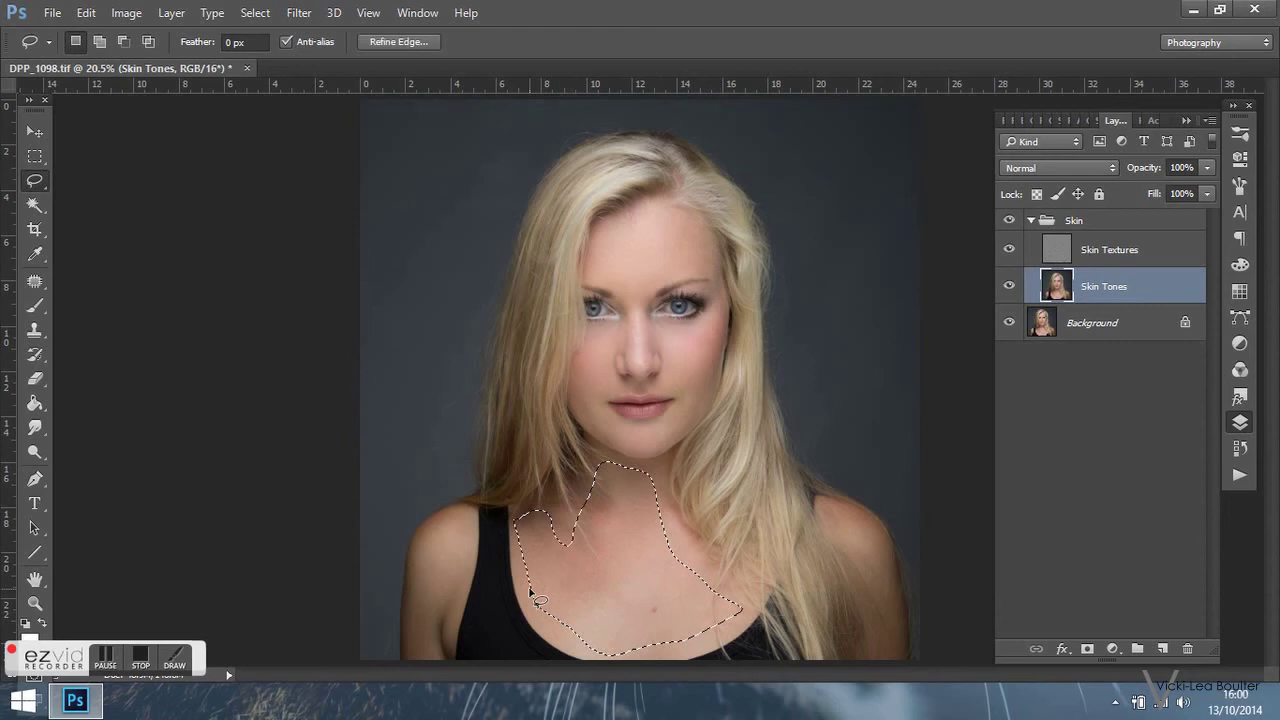
{"action": "left_click", "coordinate": [256, 12]}
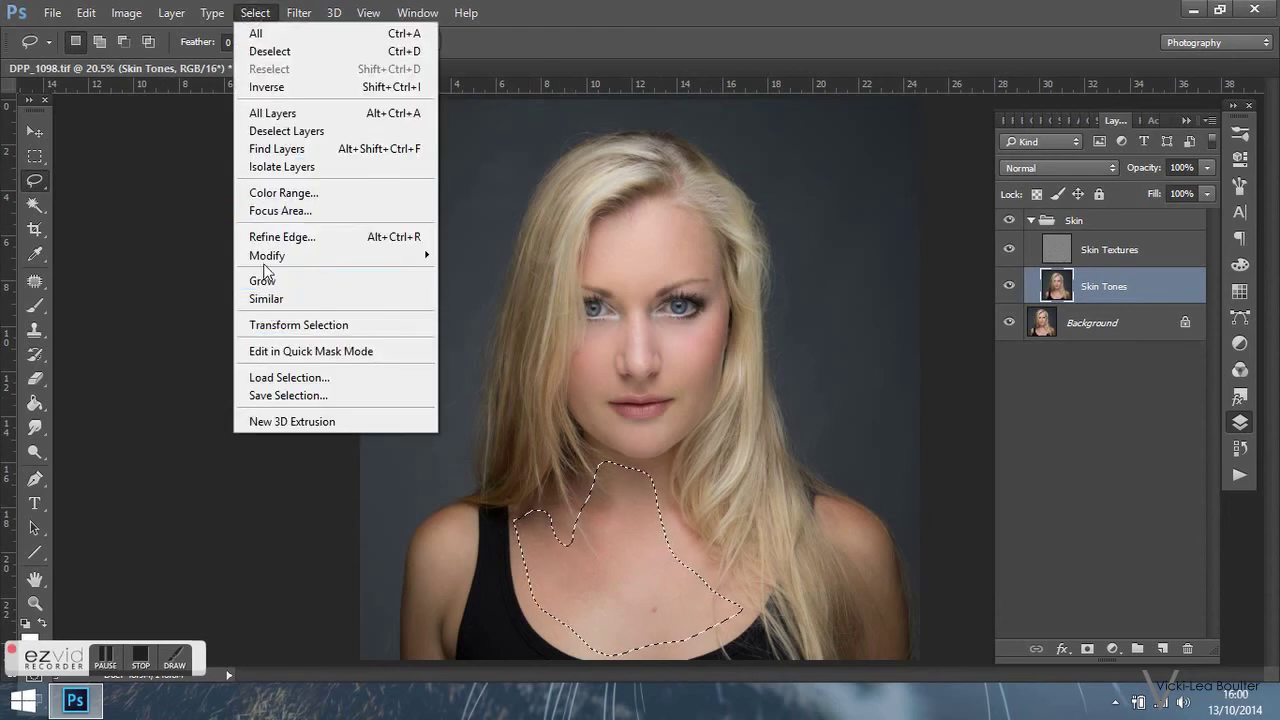
{"action": "mouse_move", "coordinate": [300, 255]}
{"action": "left_click", "coordinate": [161, 329]}
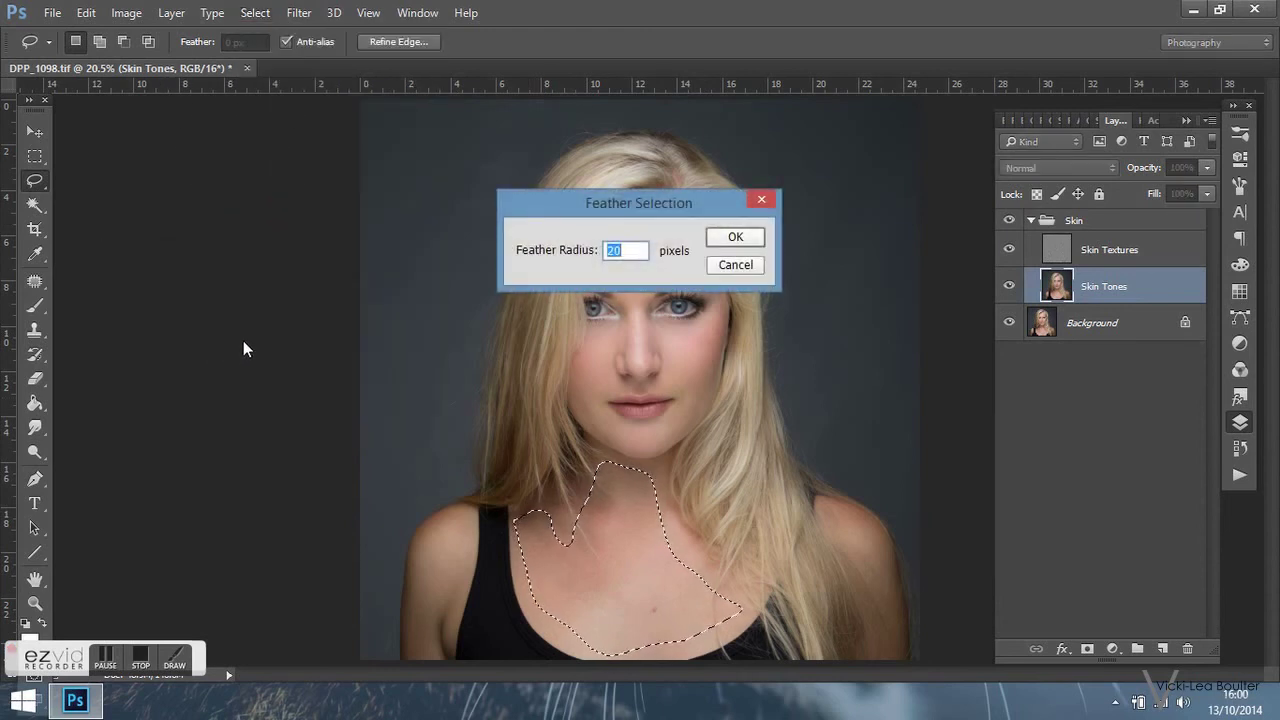
{"action": "type", "text": "75"}
{"action": "key", "text": "Return"}
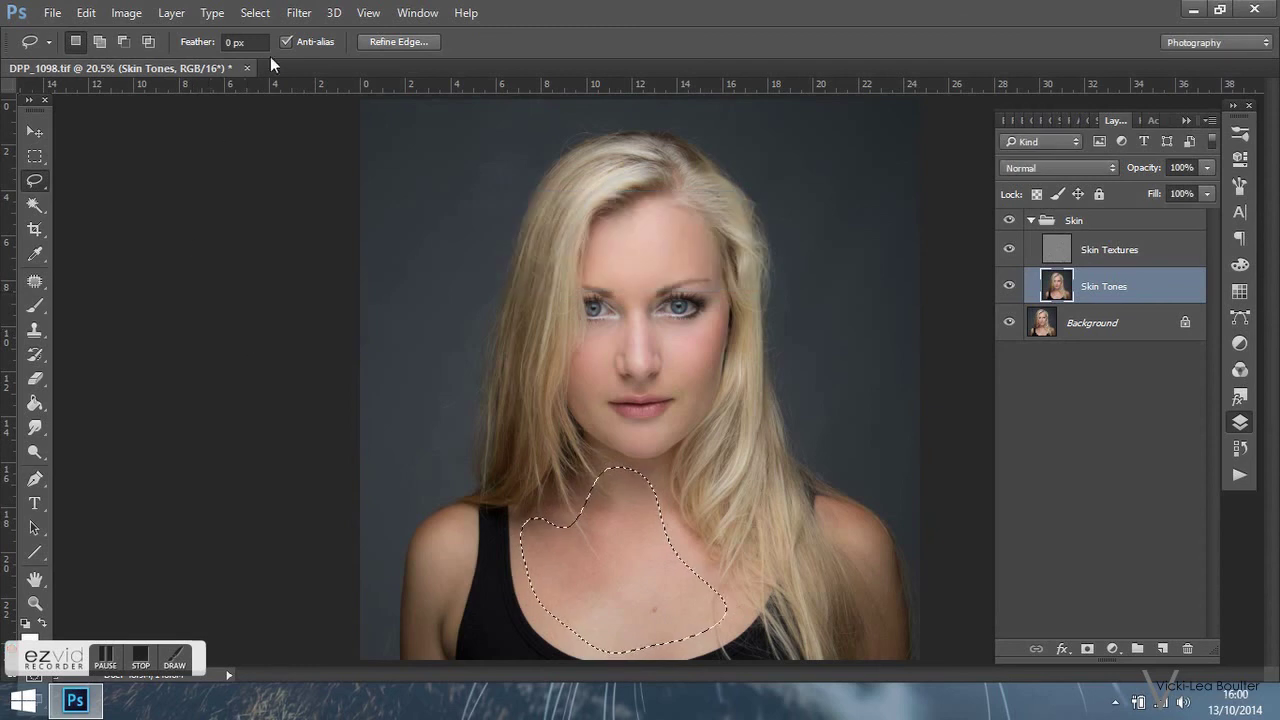
Apply a Gaussian Blur of radius 77.8, then select Skin Textures and deselect
{"action": "left_click", "coordinate": [298, 12]}
{"action": "mouse_move", "coordinate": [310, 220]}
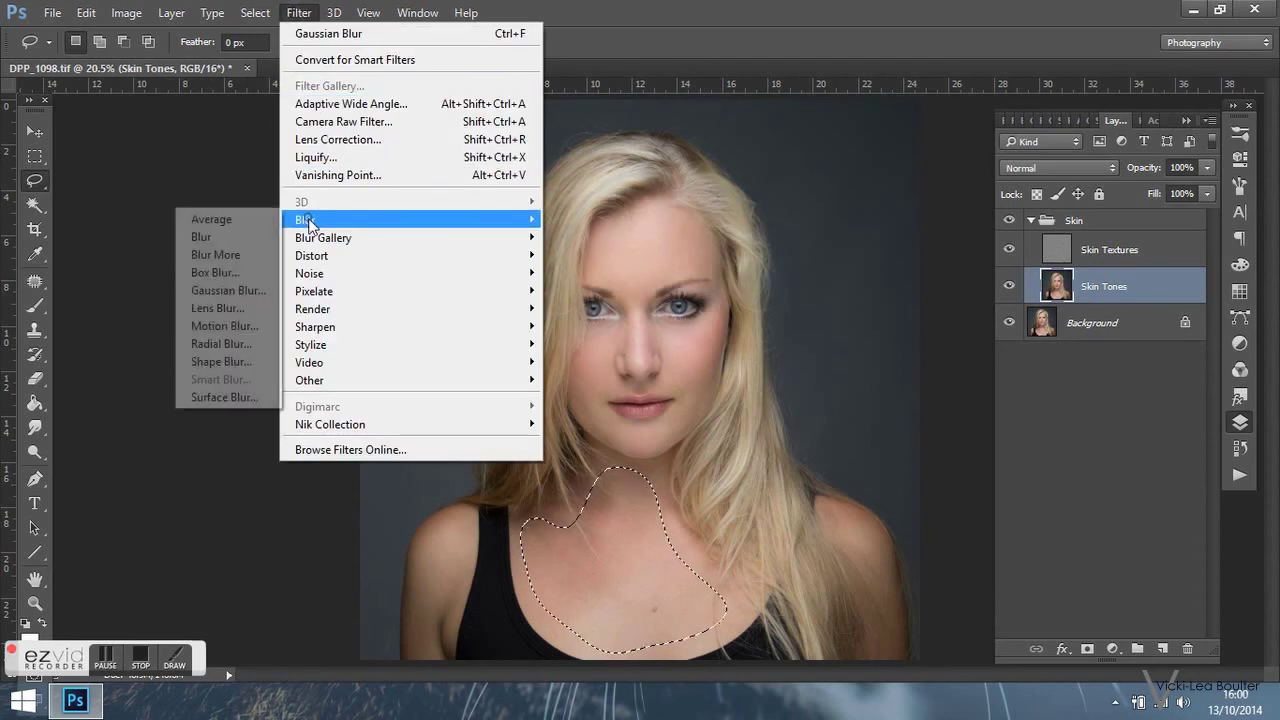
{"action": "left_click", "coordinate": [205, 290]}
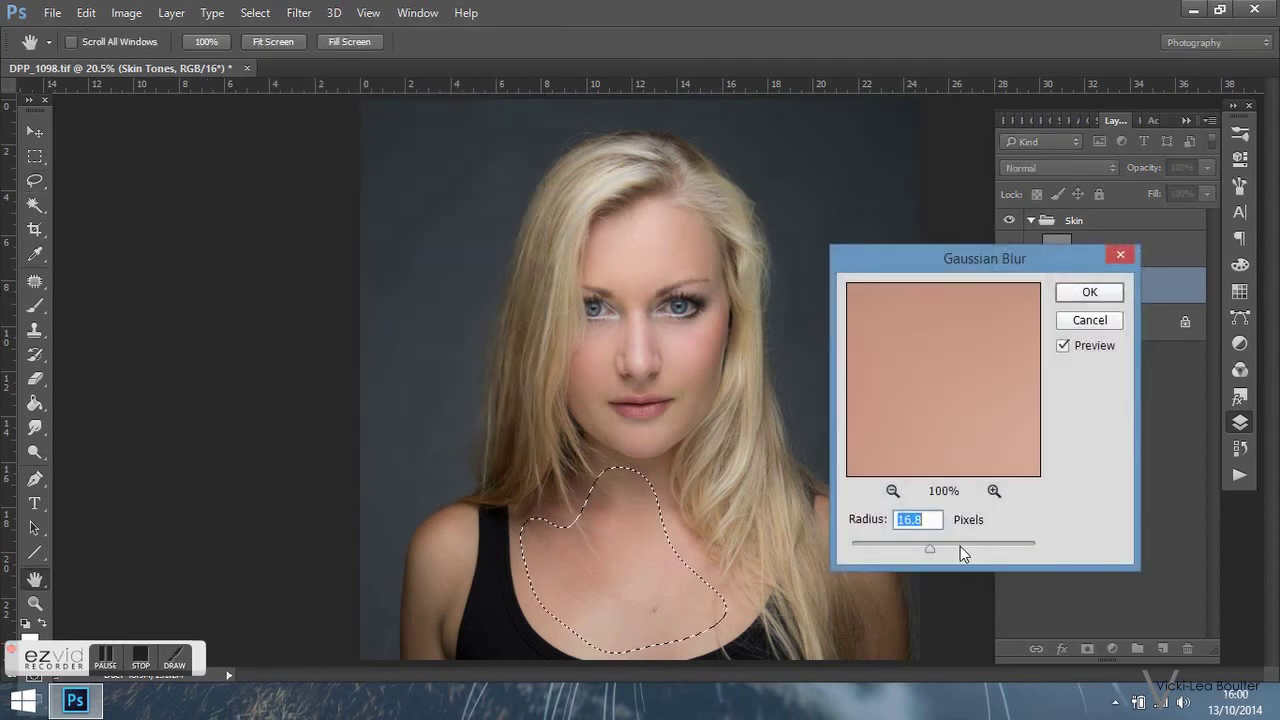
{"action": "left_click", "coordinate": [961, 546]}
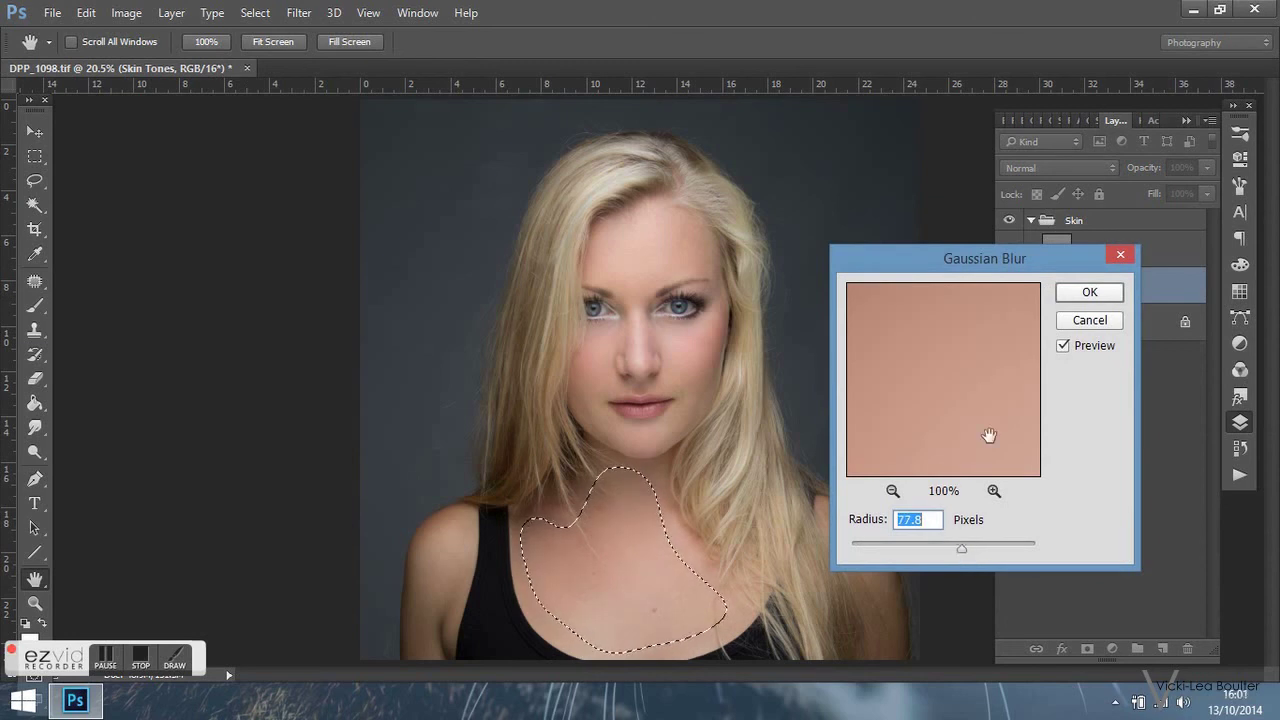
{"action": "key", "text": "Return"}
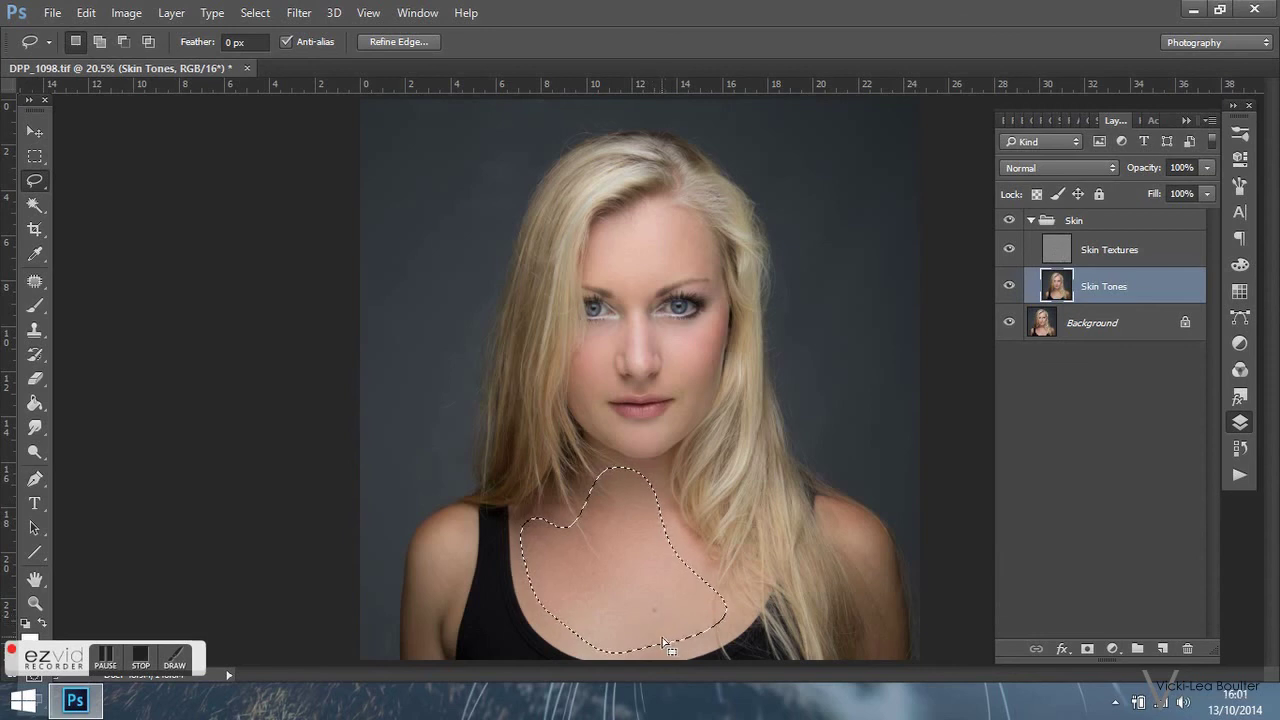
{"action": "left_click", "coordinate": [1100, 256]}
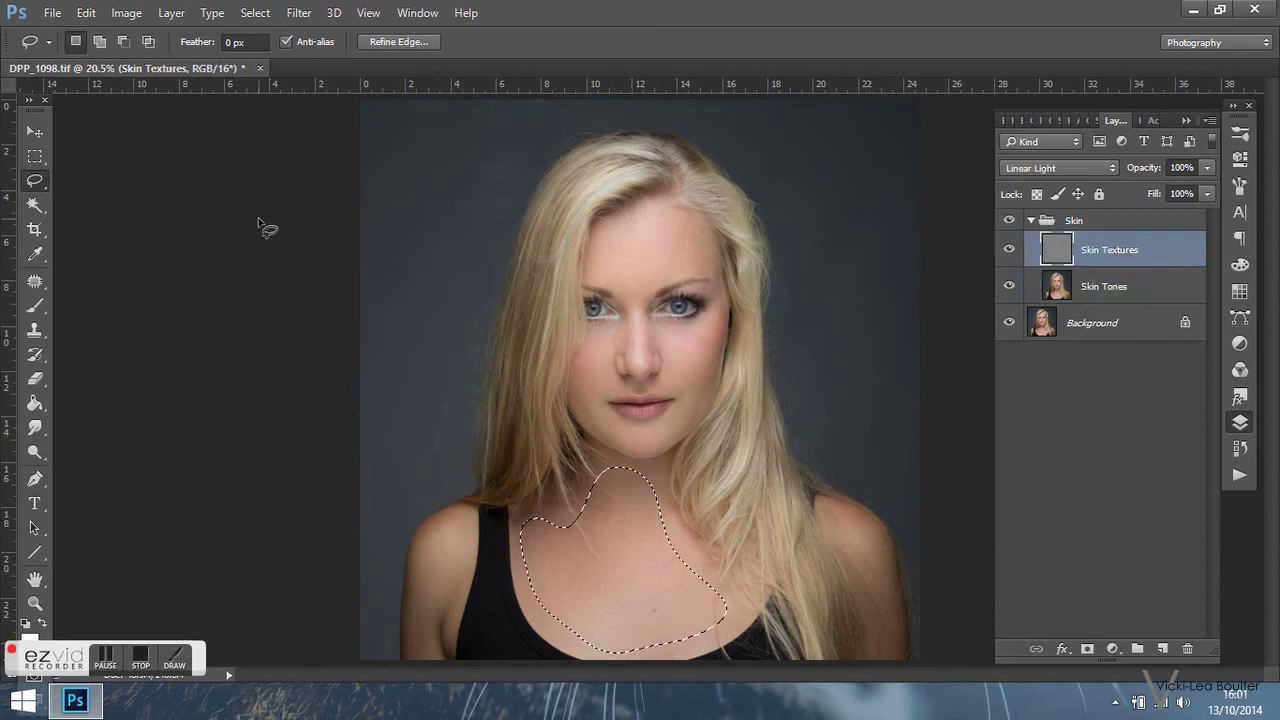
{"action": "key", "text": "ctrl+d"}
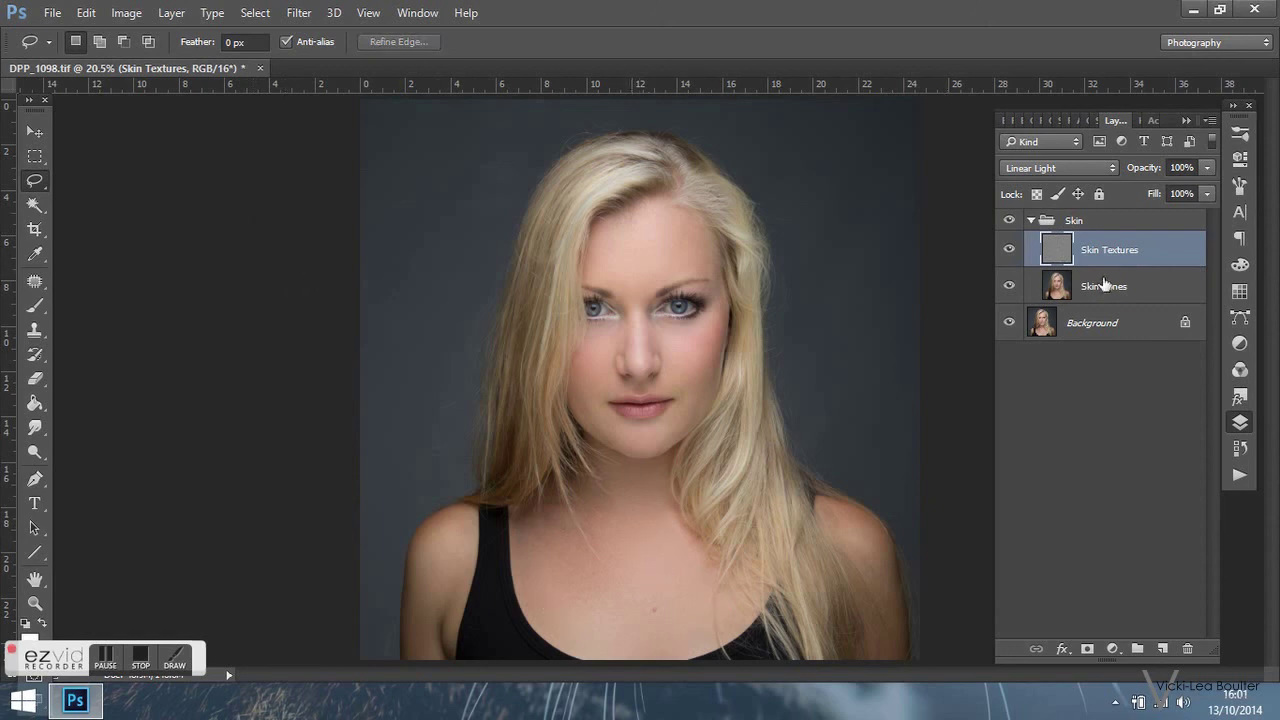
Switch to the Clone Stamp tool, set to a 45-pixel brush at 100% opacity
{"action": "left_click", "coordinate": [35, 330]}
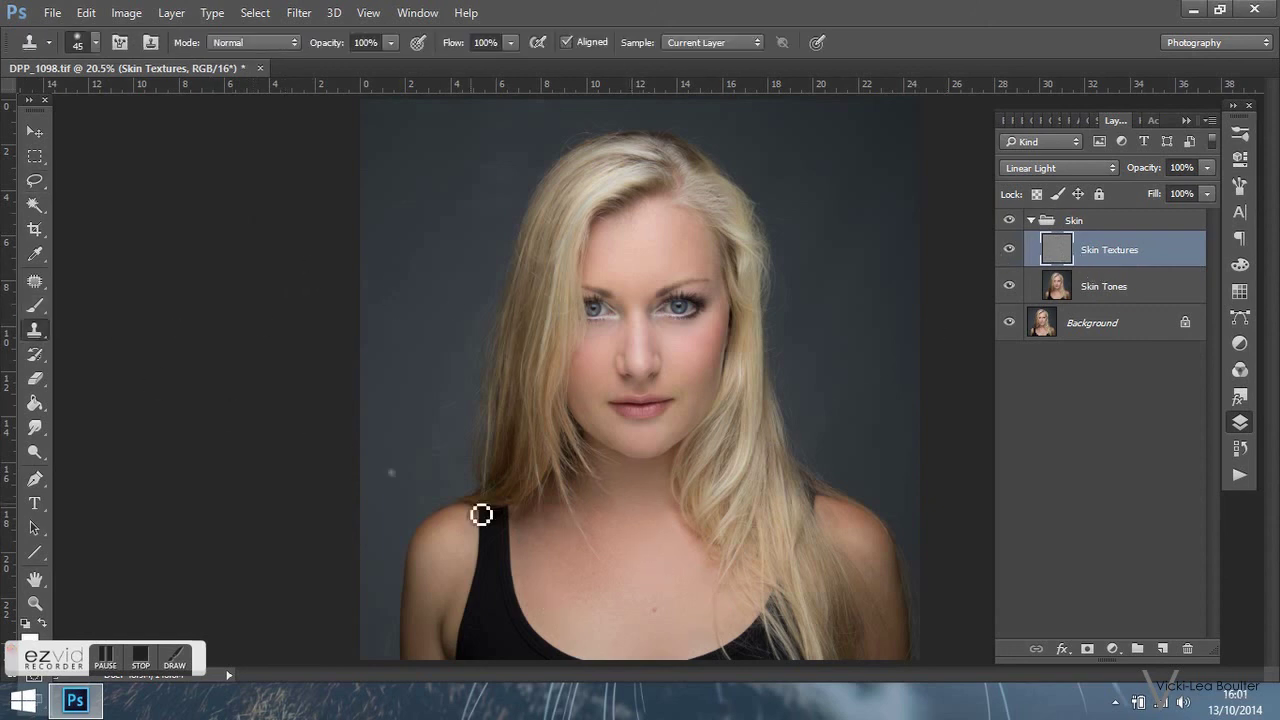